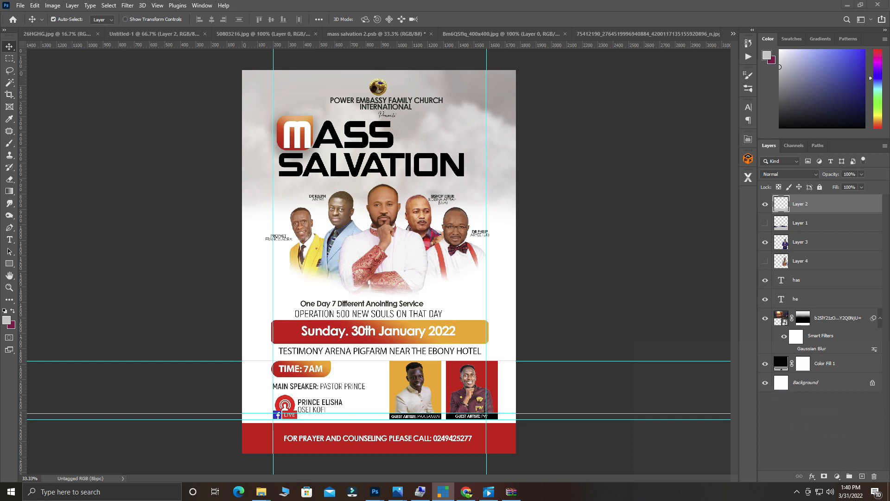
Bring Photoshop into focus and open its File menu.
click(23, 7)
click(23, 7)
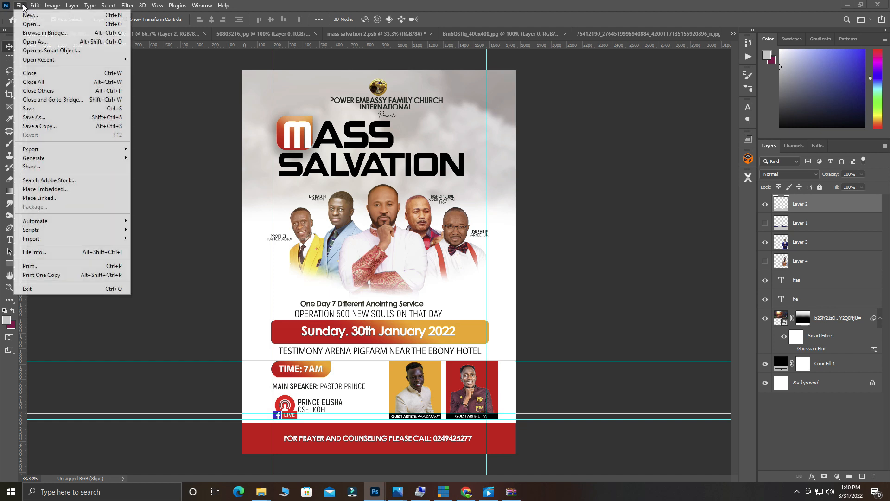
Create a new white 1000 × 1000 px document at 300 ppi (Untitled-3).
click(46, 15)
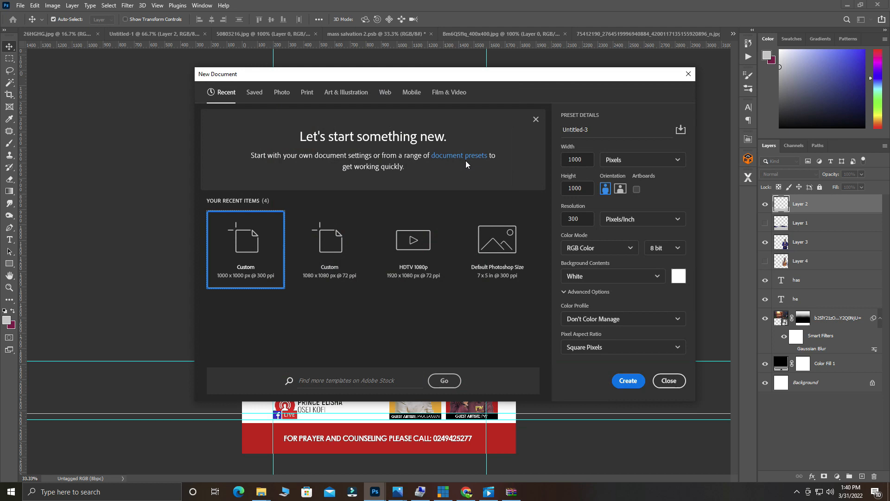
click(582, 157)
drag(588, 158, 548, 162)
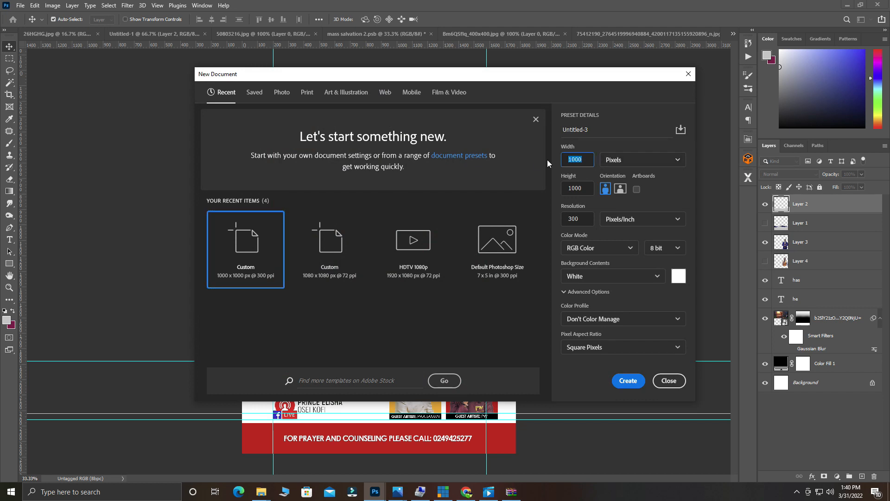
click(631, 161)
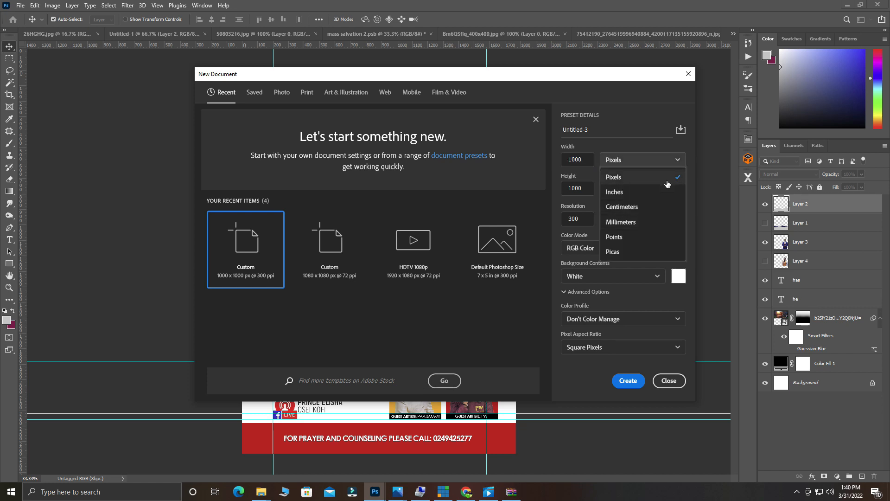
click(630, 178)
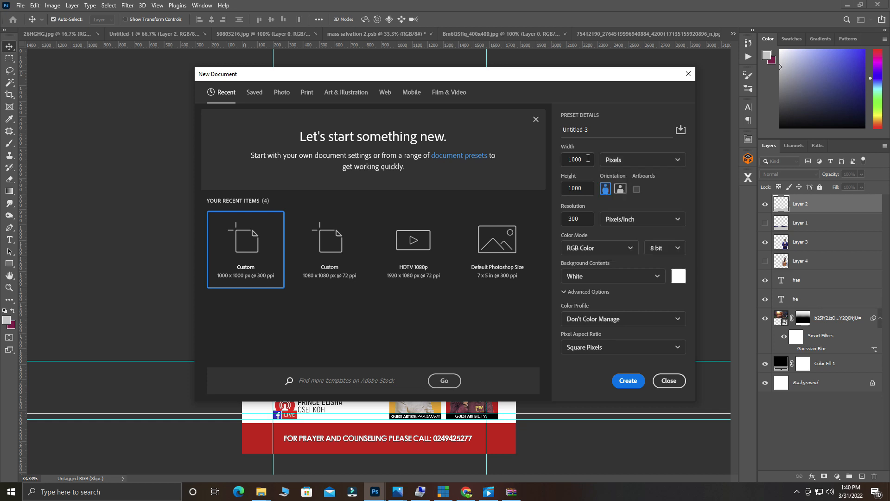
key(Tab)
key(Tab)
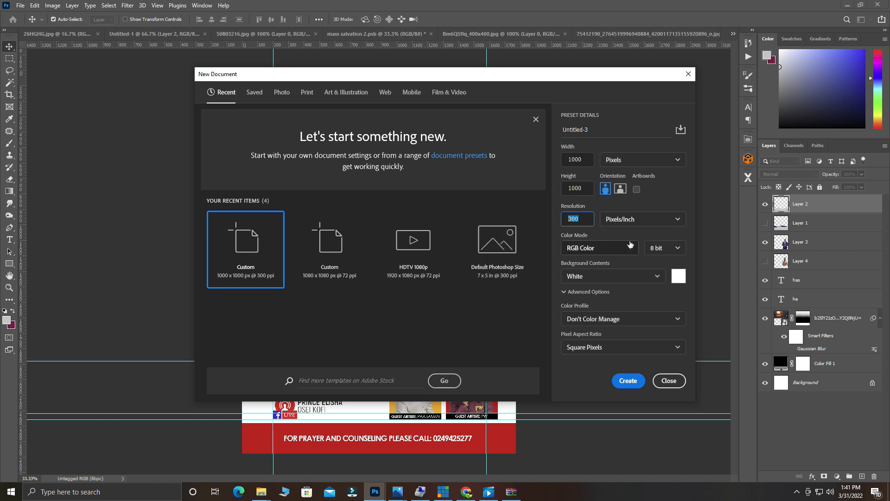
click(622, 381)
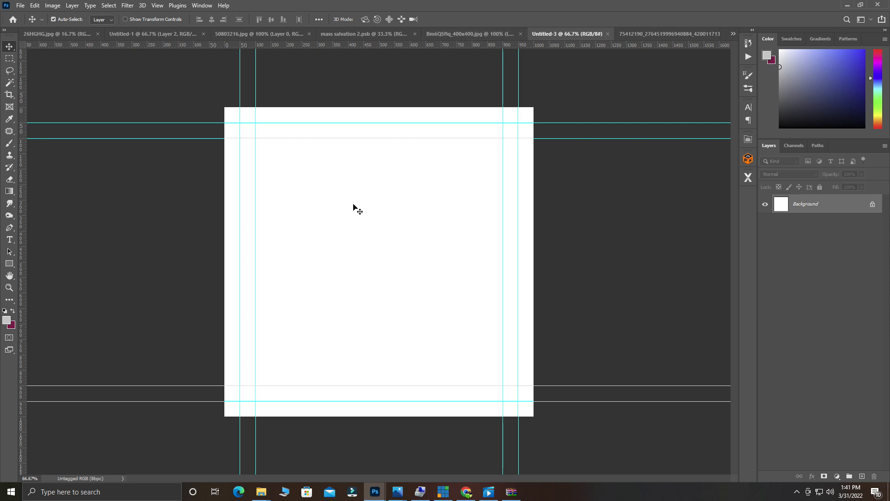
Add a Solid Color fill layer in pure black (#000000) covering the canvas.
scroll(335, 214, up, 1)
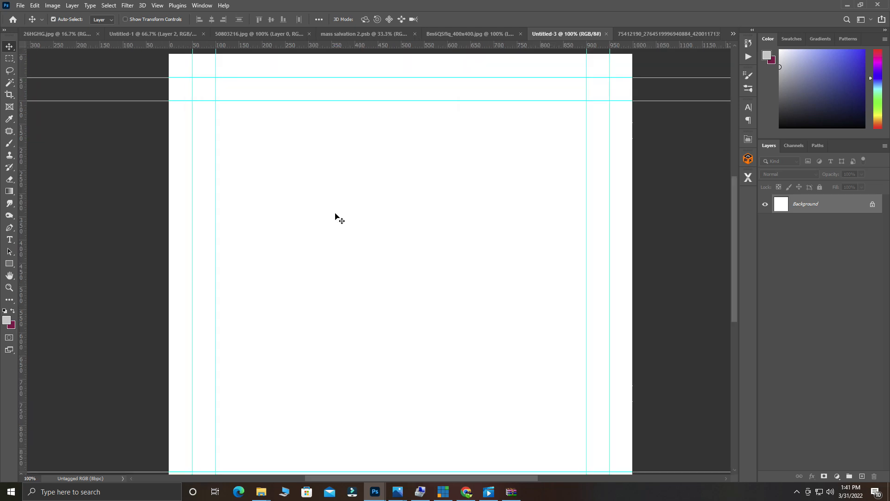
scroll(335, 213, down, 1)
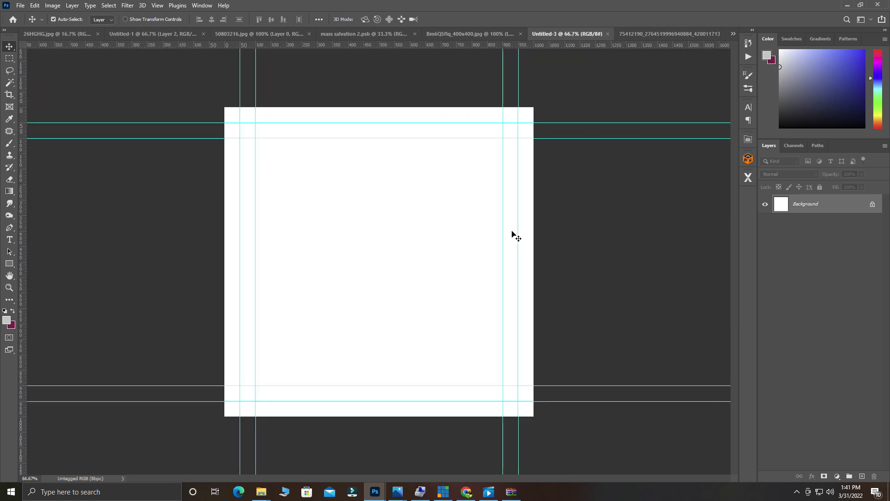
click(840, 478)
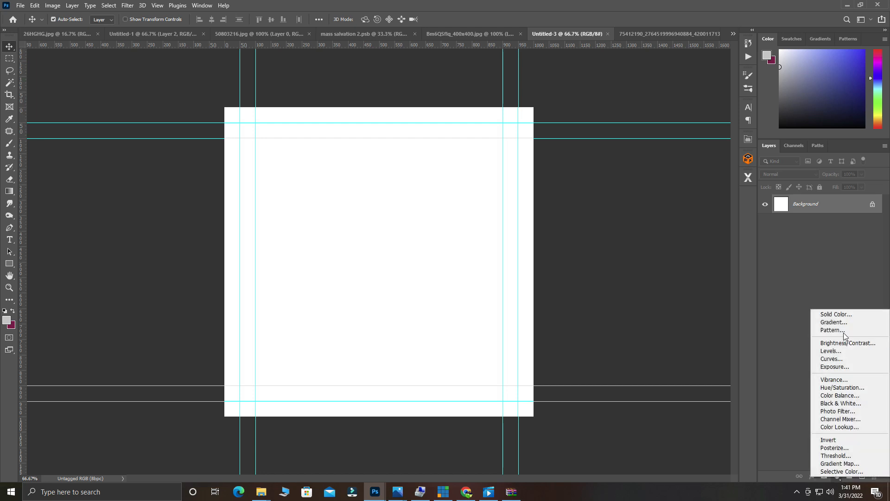
click(847, 315)
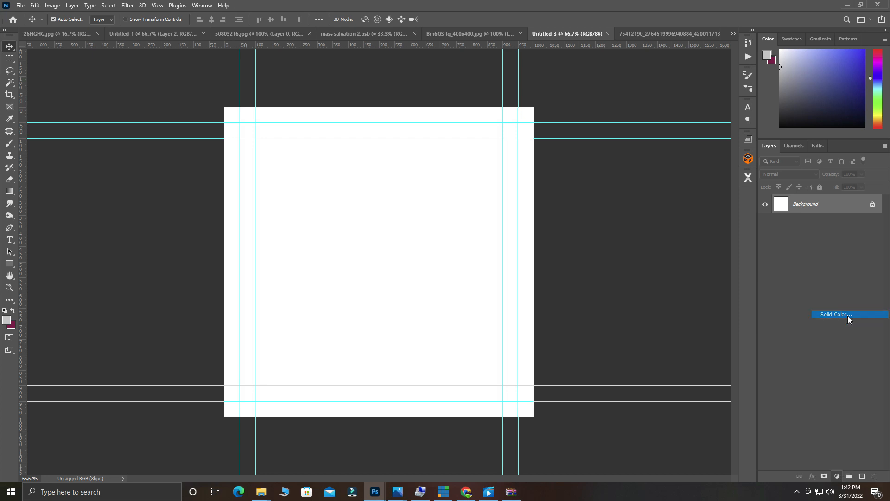
drag(622, 350, 639, 392)
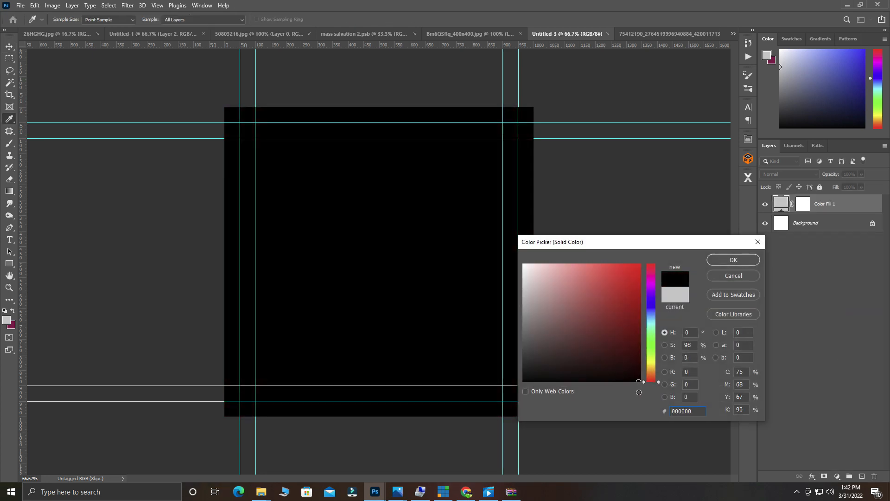
click(735, 261)
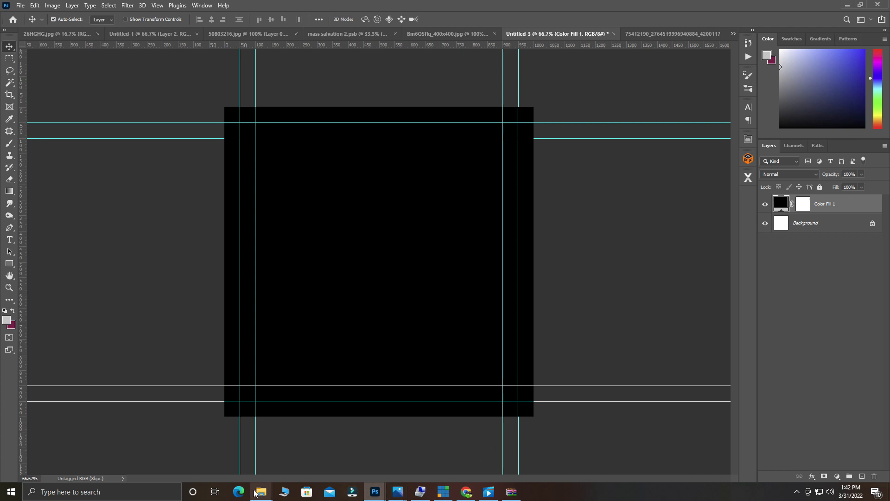
mouse_move(261, 490)
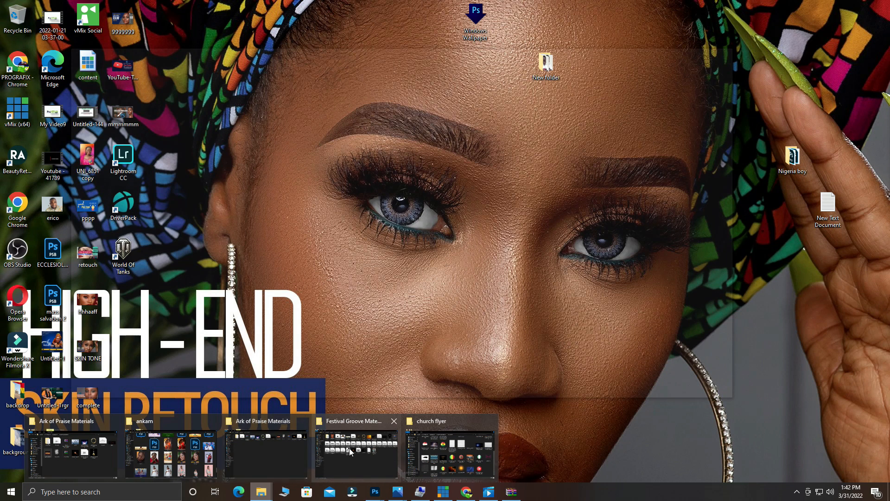
Open the background images folder in File Explorer and maximise its window.
click(385, 445)
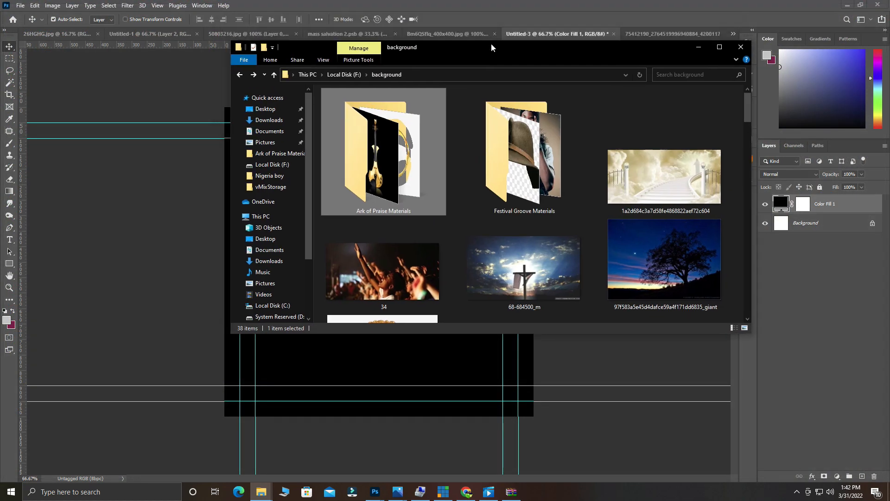
click(719, 46)
scroll(557, 182, down, 10)
scroll(558, 179, up, 5)
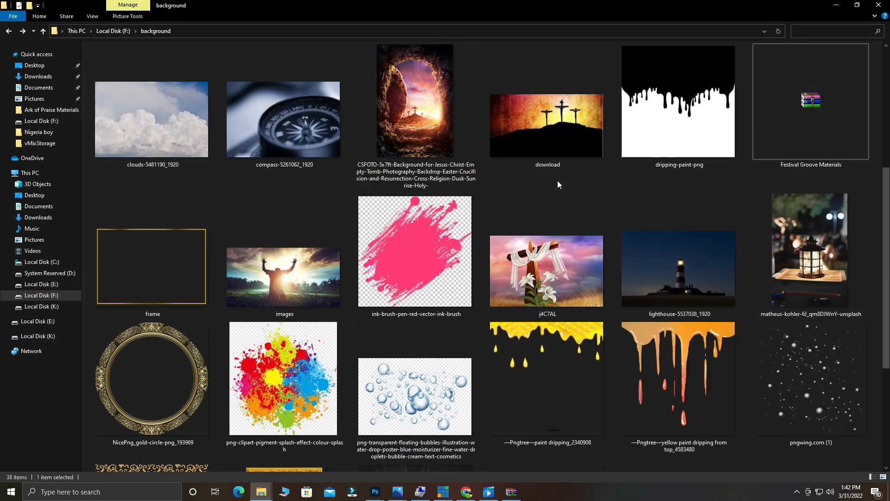
scroll(558, 183, down, 5)
scroll(557, 183, up, 5)
scroll(558, 185, up, 5)
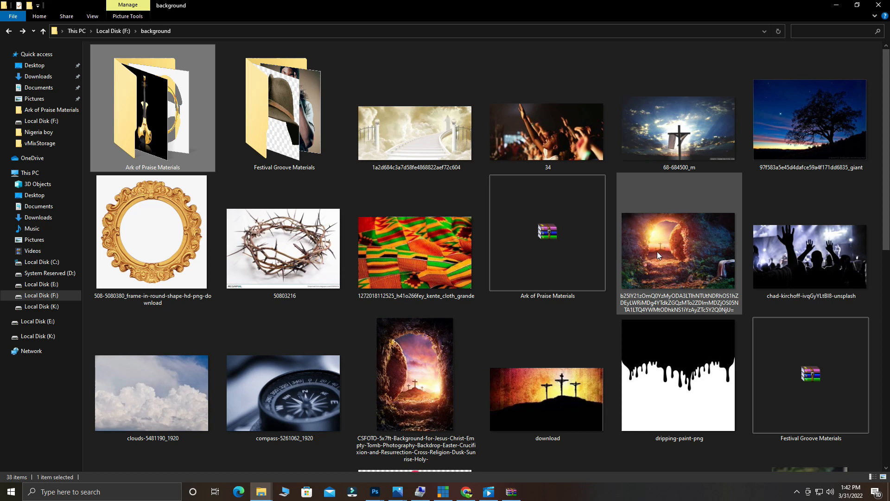
Place the empty-tomb photo on the canvas, raised to the top of the square.
drag(658, 253, 389, 265)
drag(383, 215, 385, 167)
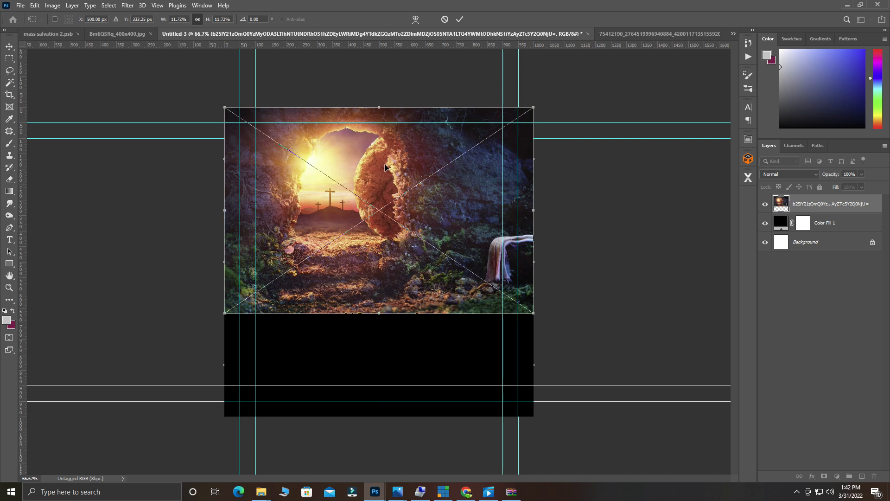
click(459, 19)
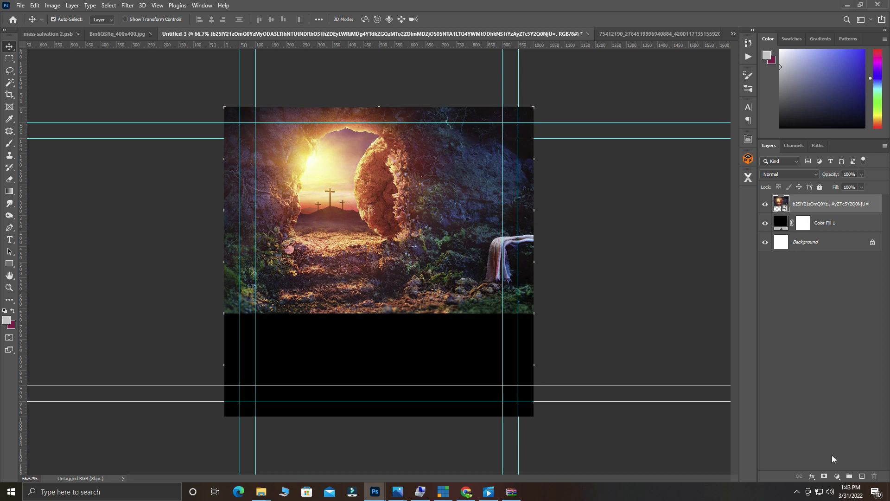
Mask the tomb photo with a gradient fading from the canvas bottom up to the tomb opening.
click(823, 476)
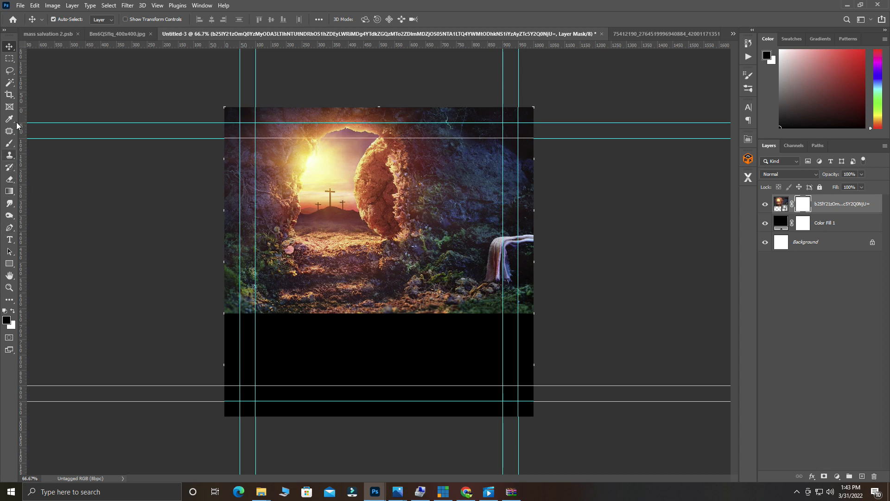
click(9, 191)
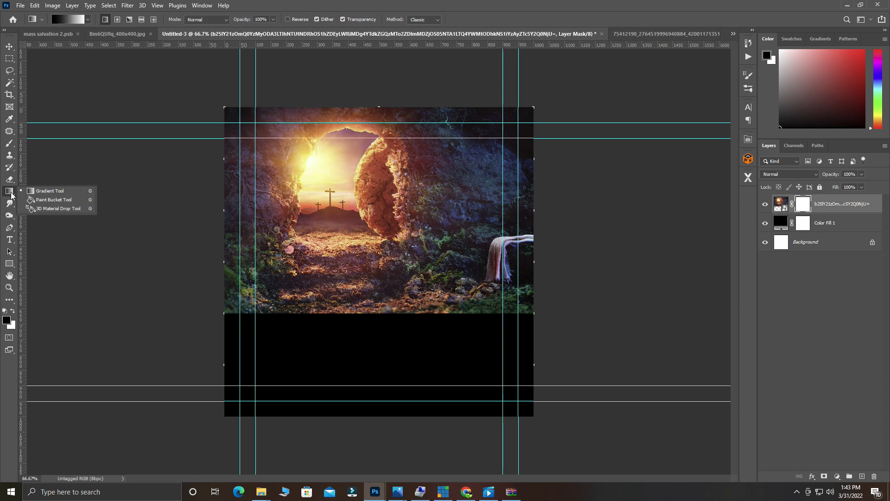
click(117, 20)
drag(362, 417, 376, 188)
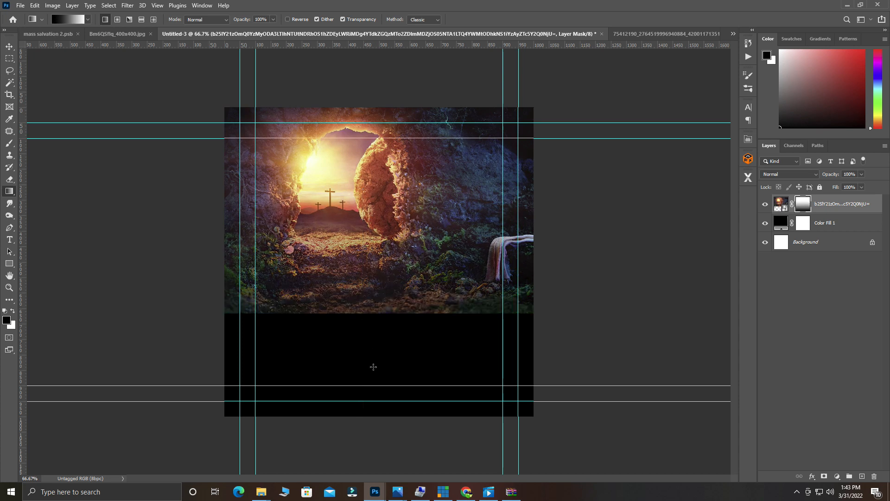
drag(375, 408, 376, 176)
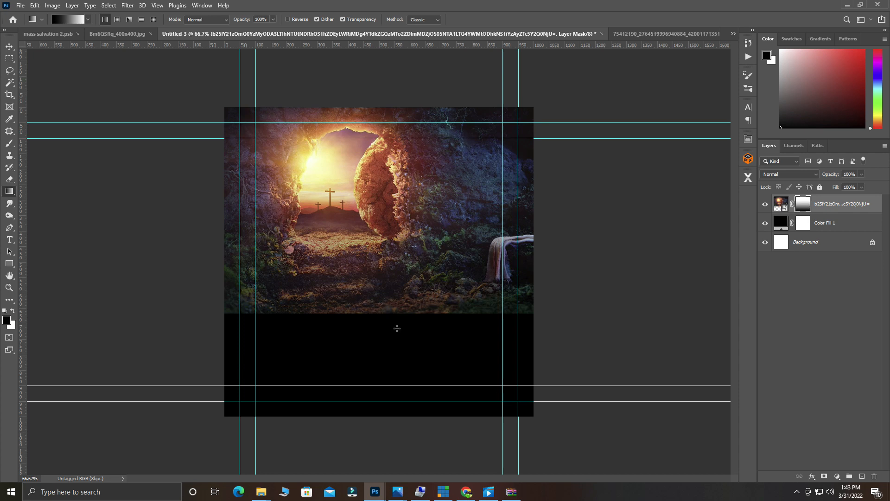
drag(385, 415, 381, 183)
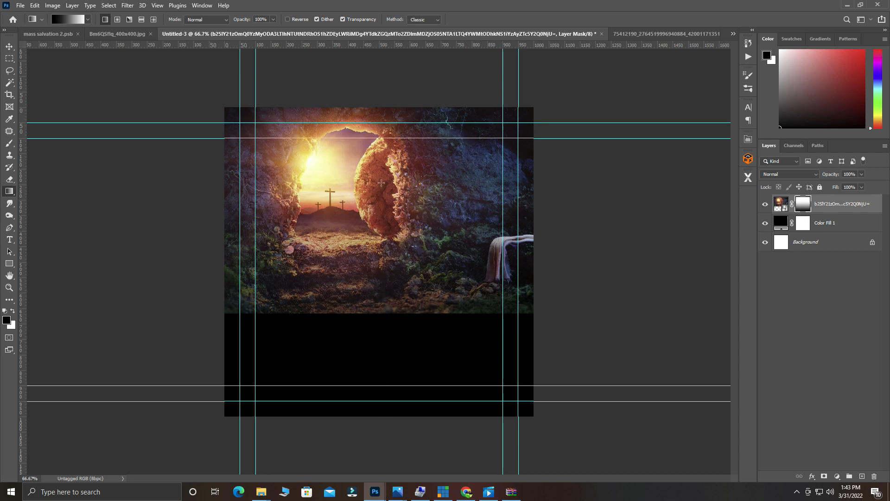
drag(385, 416, 370, 147)
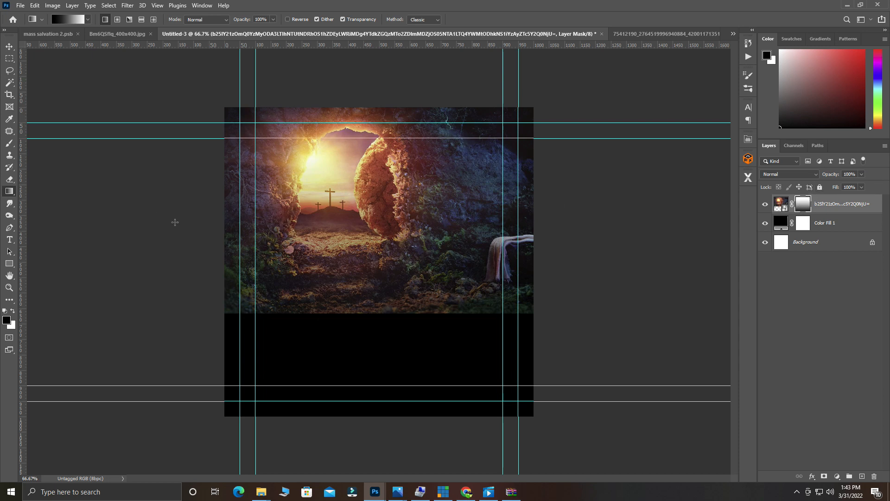
Select the Soft Round brush from the General Brushes set.
click(9, 143)
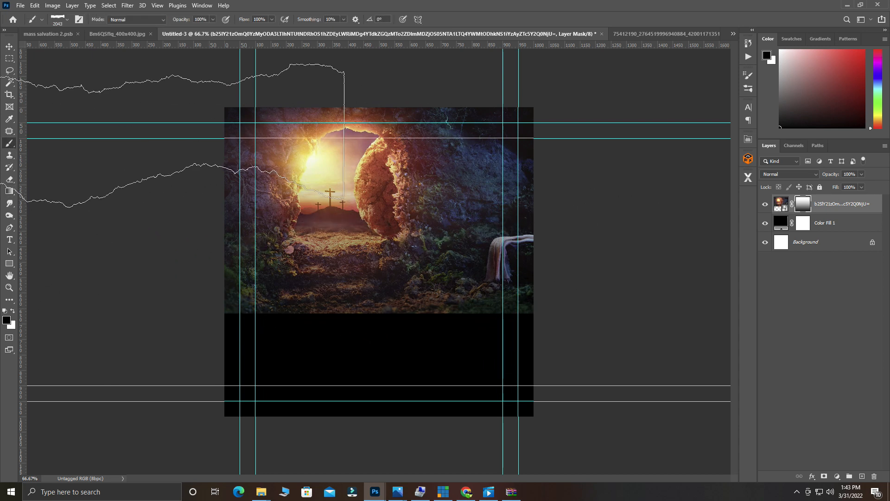
right_click(10, 144)
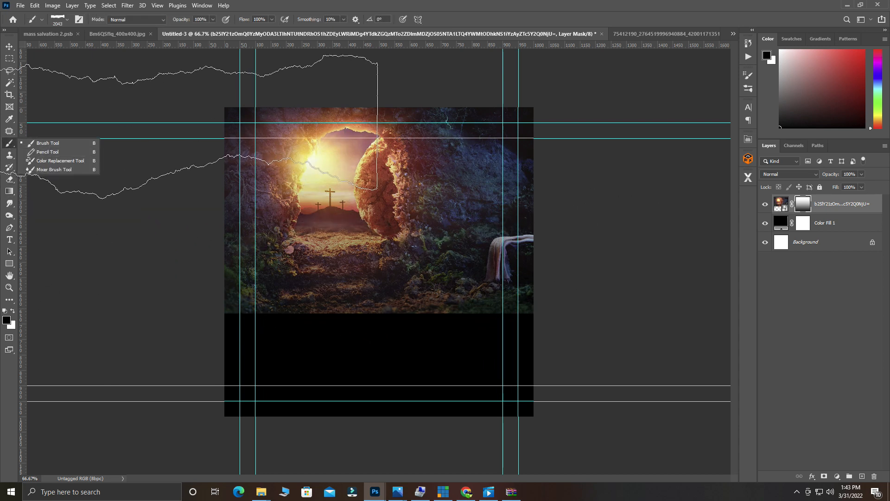
click(80, 19)
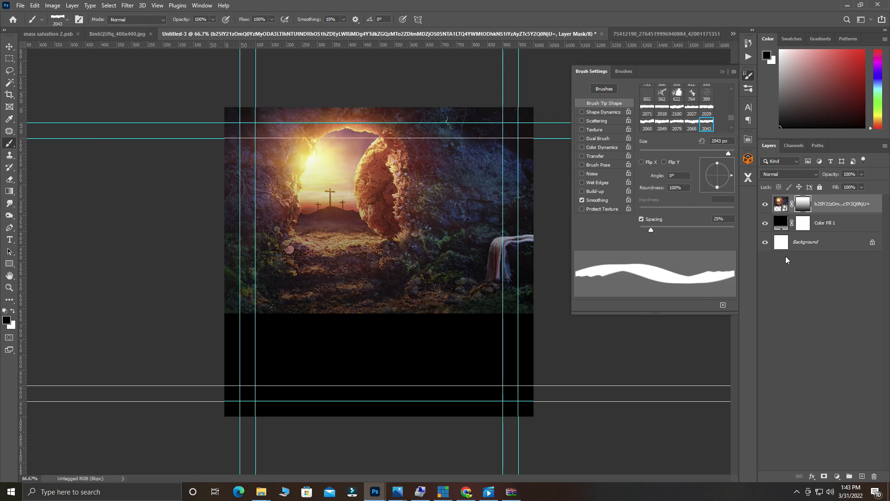
click(624, 71)
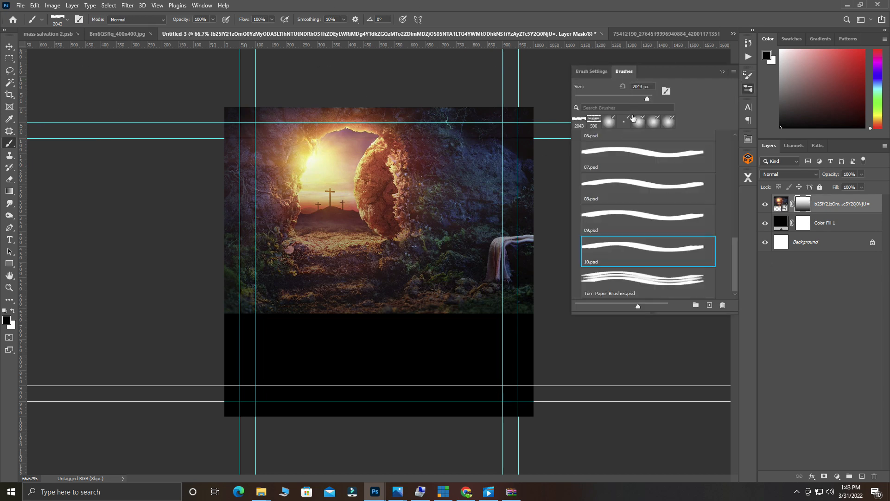
scroll(678, 226, up, 1)
drag(732, 239, 715, 136)
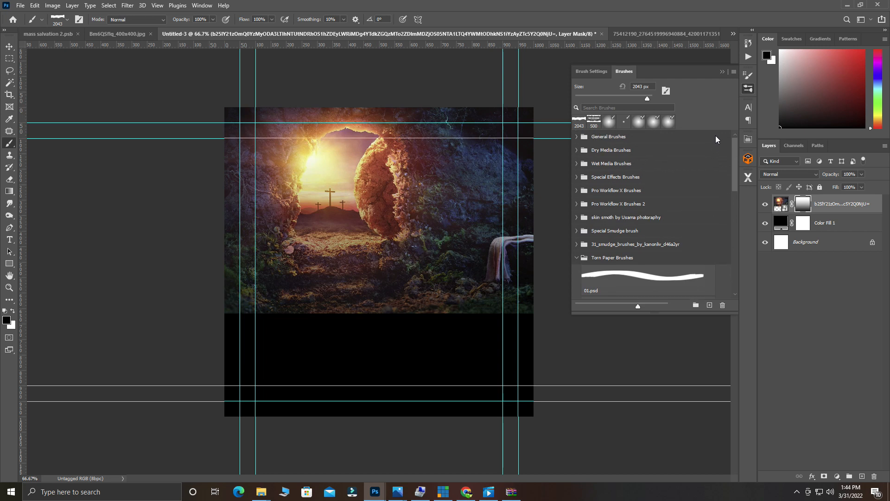
click(577, 137)
click(613, 161)
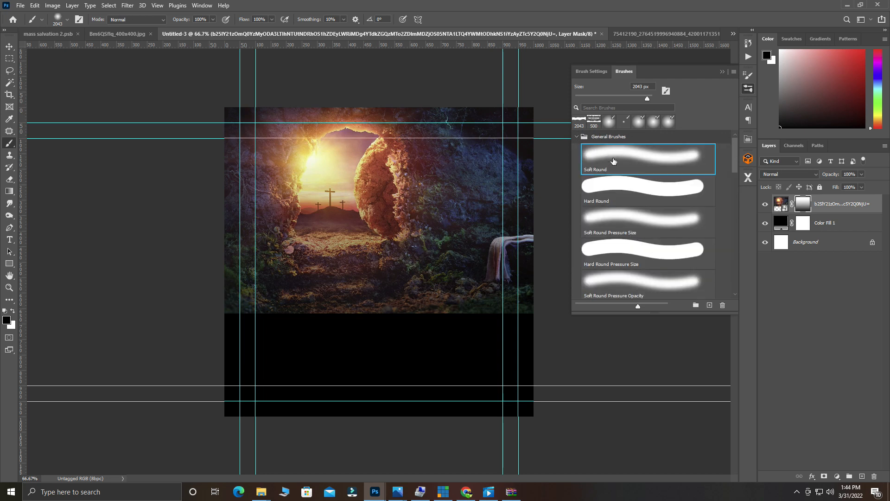
click(605, 71)
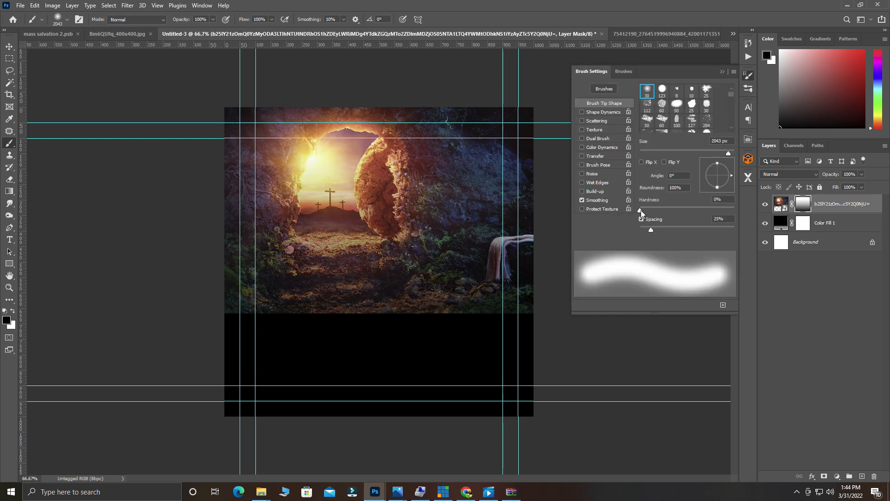
click(722, 70)
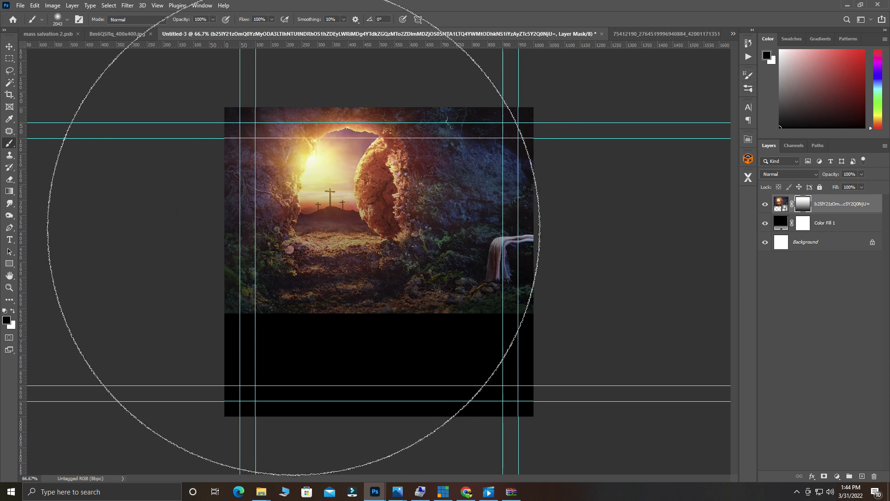
Paint black on the mask with a 600 px brush to blend the photo's lower edge.
key(bracketleft)
key(bracketleft)
key(bracketleft)
key(bracketleft)
key(bracketleft)
key(bracketleft)
key(bracketleft)
key(bracketleft)
key(bracketleft)
key(bracketleft)
key(bracketleft)
key(bracketleft)
key(bracketleft)
key(bracketleft)
key(bracketleft)
key(bracketleft)
key(bracketleft)
key(bracketleft)
key(bracketleft)
key(bracketleft)
key(bracketleft)
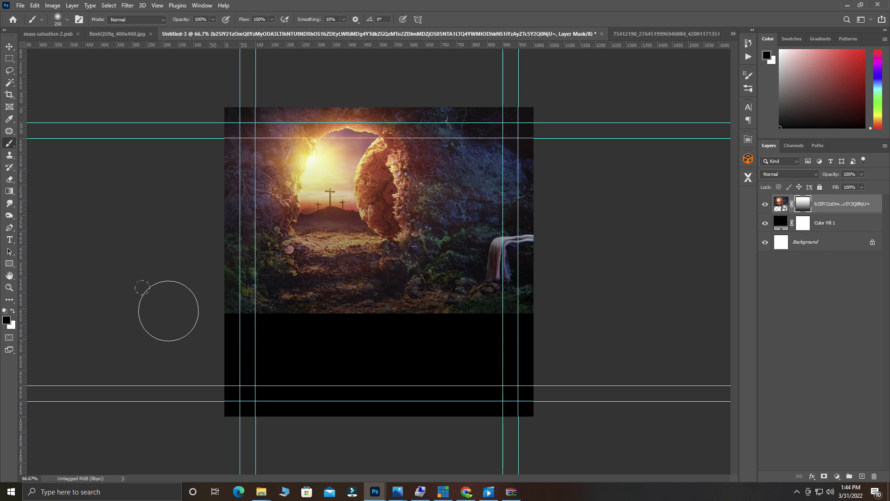
drag(522, 322, 503, 331)
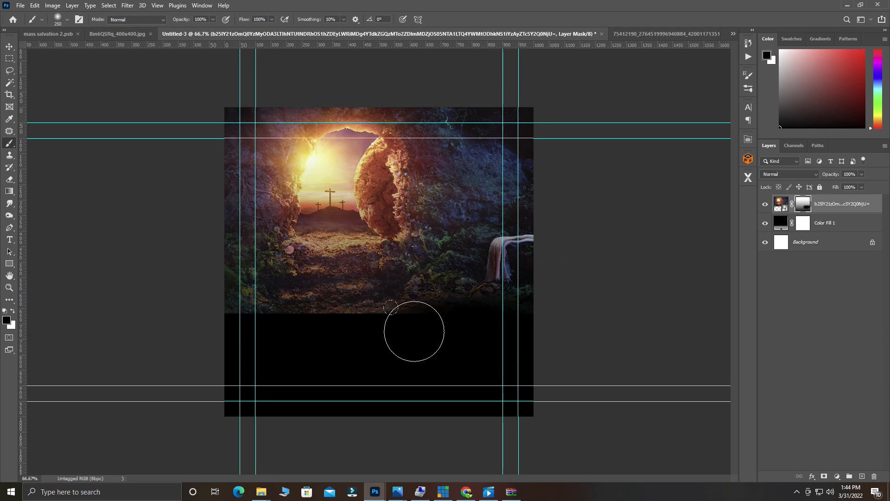
key(bracketright)
key(bracketright)
key(bracketright)
key(bracketright)
mouse_move(402, 344)
mouse_down()
mouse_move(316, 373)
mouse_move(310, 364)
mouse_move(195, 372)
mouse_up()
mouse_move(392, 376)
mouse_down()
mouse_move(527, 377)
mouse_move(431, 383)
mouse_move(262, 367)
mouse_move(488, 373)
mouse_move(258, 370)
mouse_up()
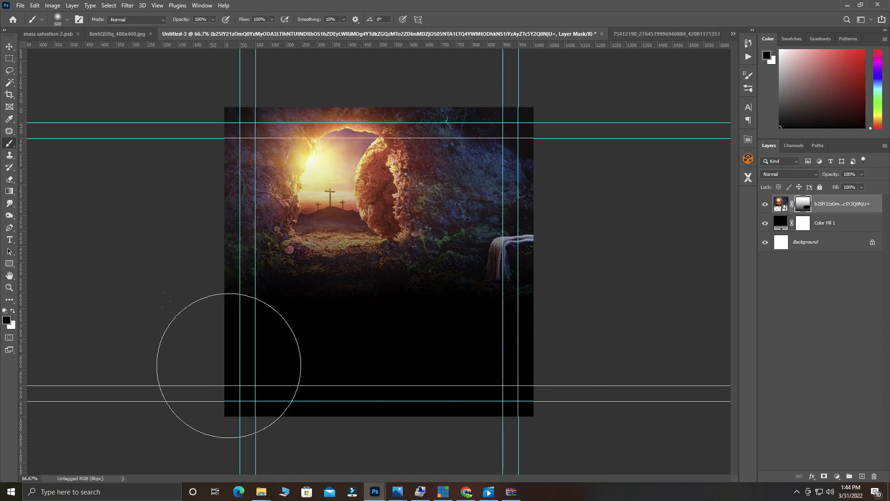
Move the tomb photo higher up the square.
click(9, 46)
drag(395, 266, 393, 225)
drag(393, 220, 392, 214)
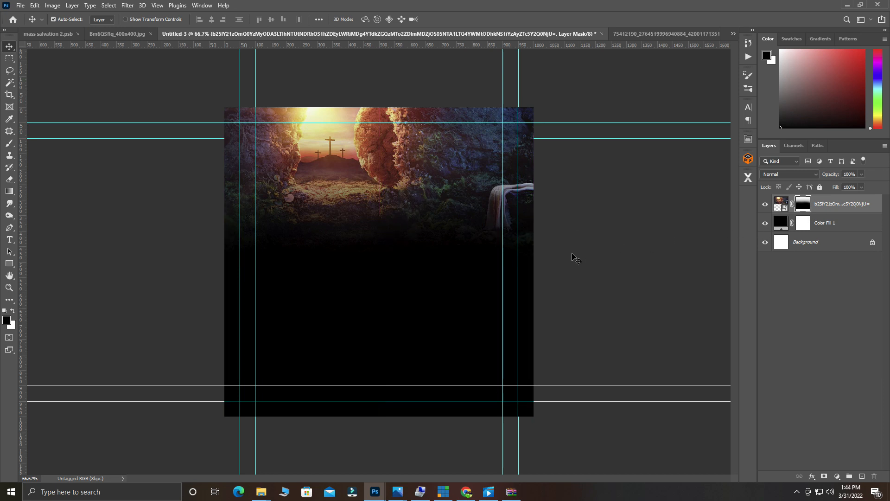
Group the tomb photo and Color Fill 1, rename the group BACKGROUND, and lock it.
shift+click(823, 229)
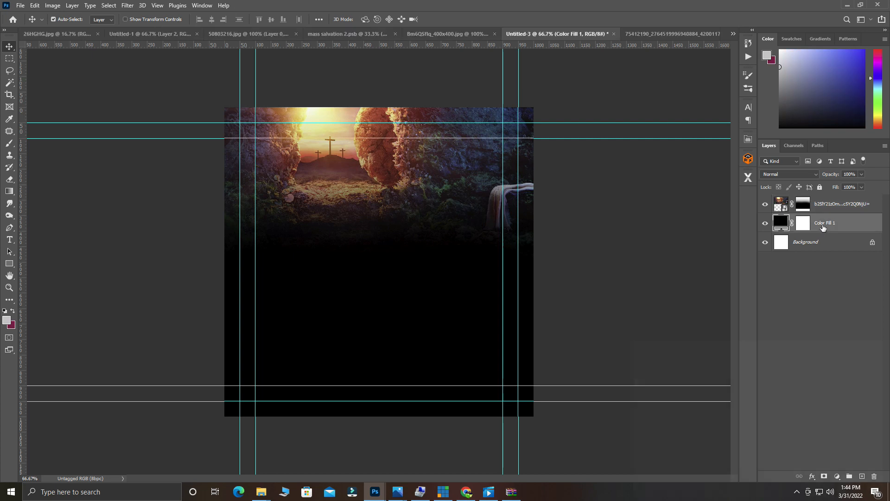
key(ctrl+g)
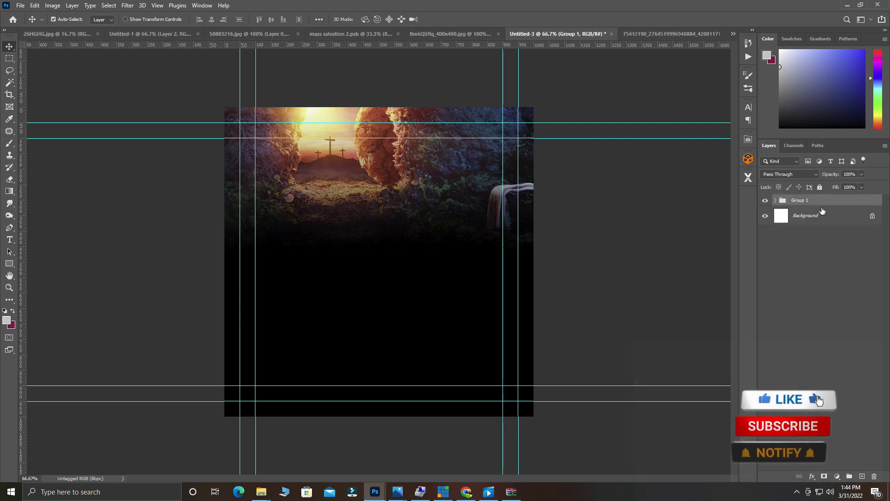
double_click(801, 201)
key(BackSpace)
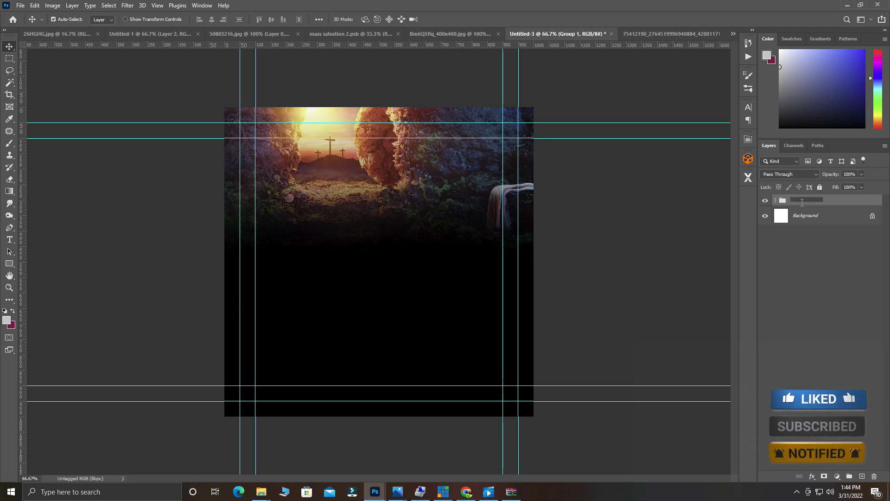
text(BACKGROUND)
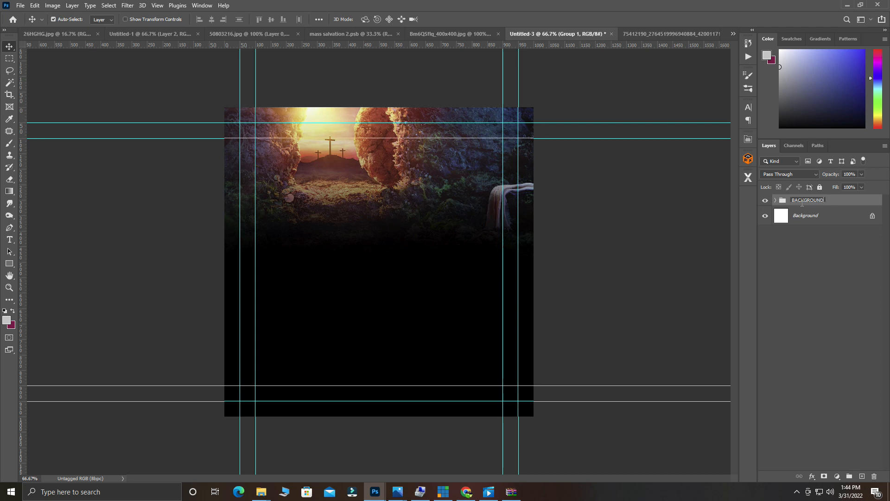
key(Return)
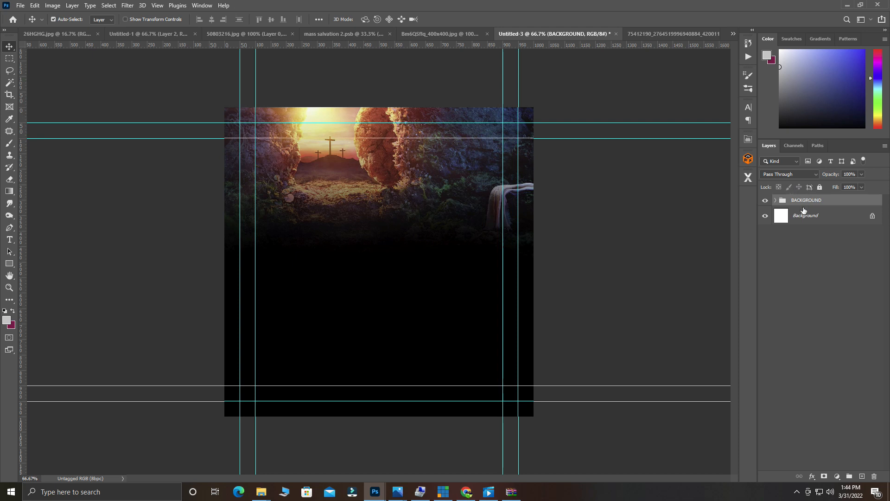
click(821, 187)
drag(437, 186, 401, 190)
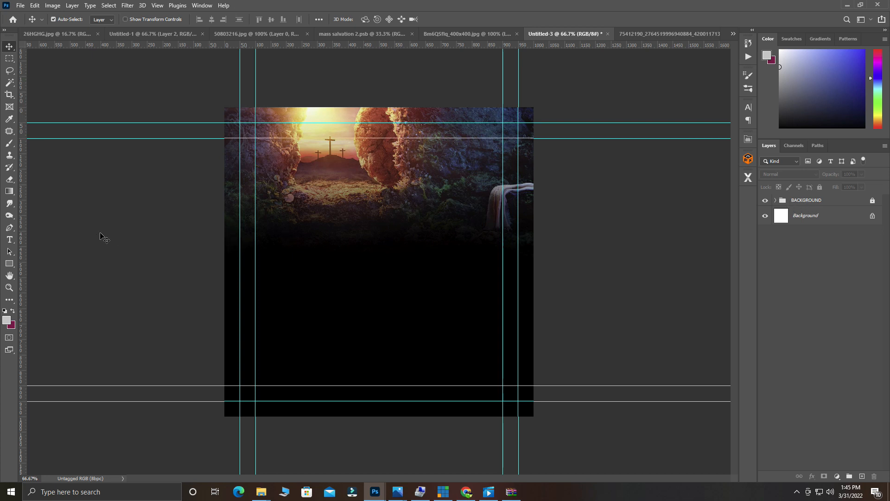
Add 'HE HAS' in light-grey Metropolis Black text just below the tomb.
click(9, 240)
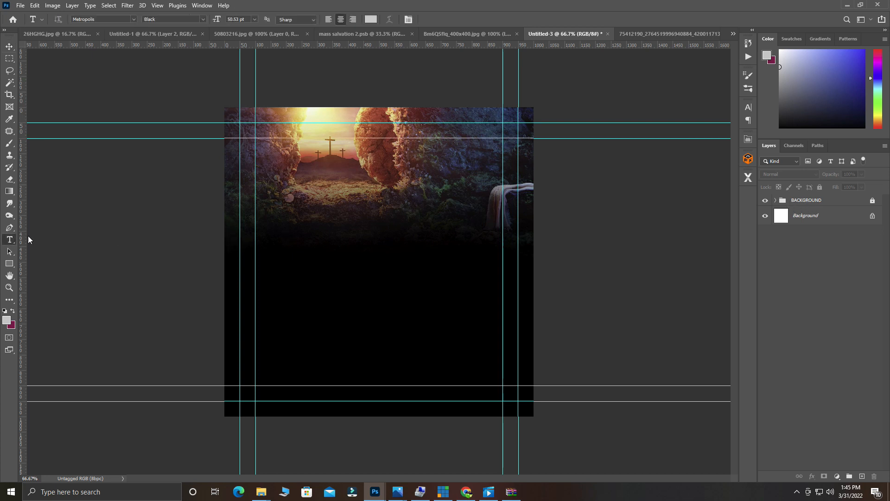
click(274, 203)
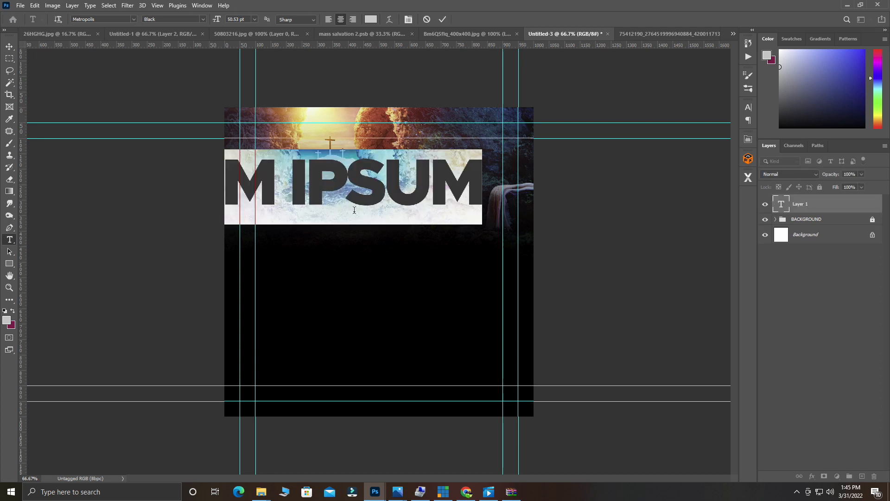
text(J)
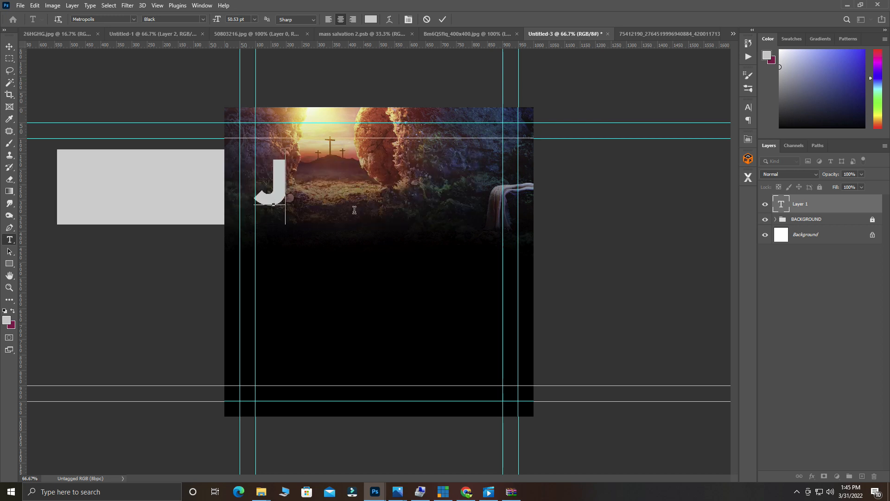
text(E)
key(BackSpace)
key(BackSpace)
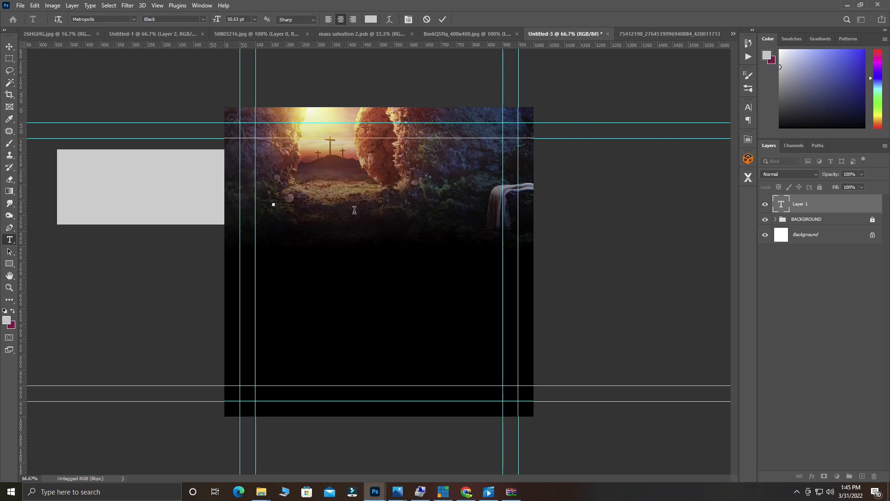
text(HE)
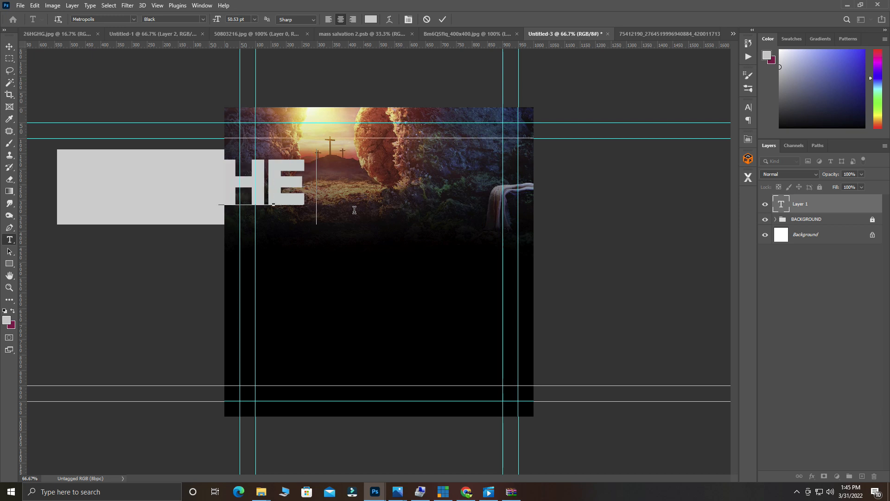
key(BackSpace)
text(HAS)
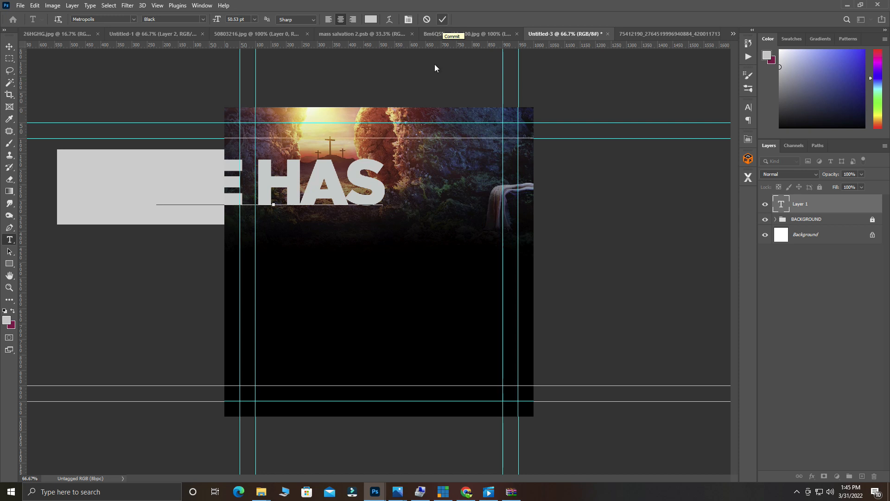
drag(383, 282, 481, 342)
click(443, 21)
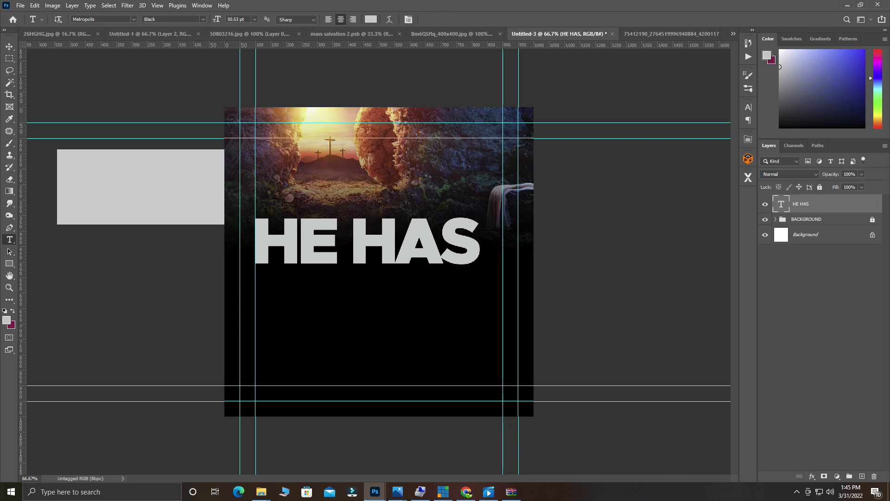
Glance at the web browser, then return to Photoshop with the Move tool.
click(466, 492)
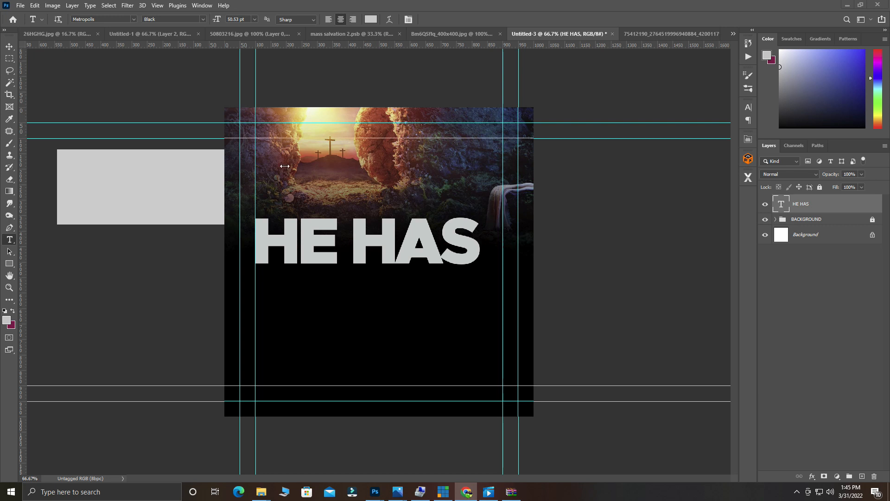
key(alt+Tab)
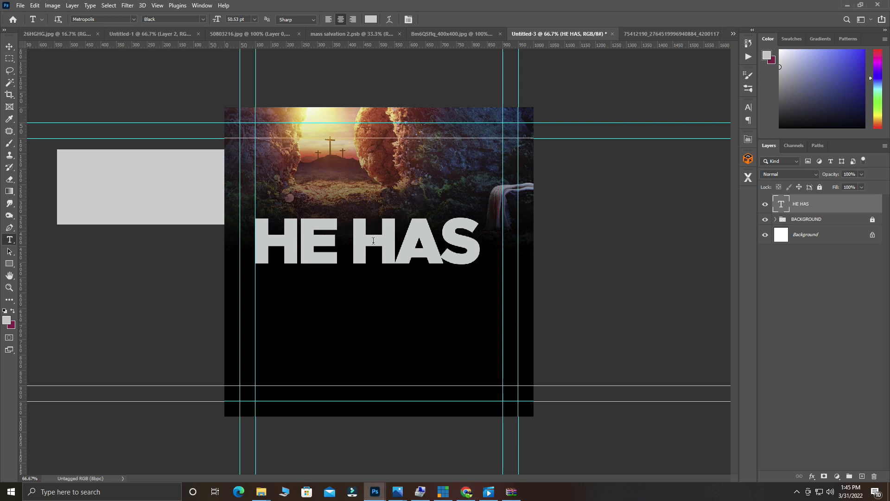
click(9, 46)
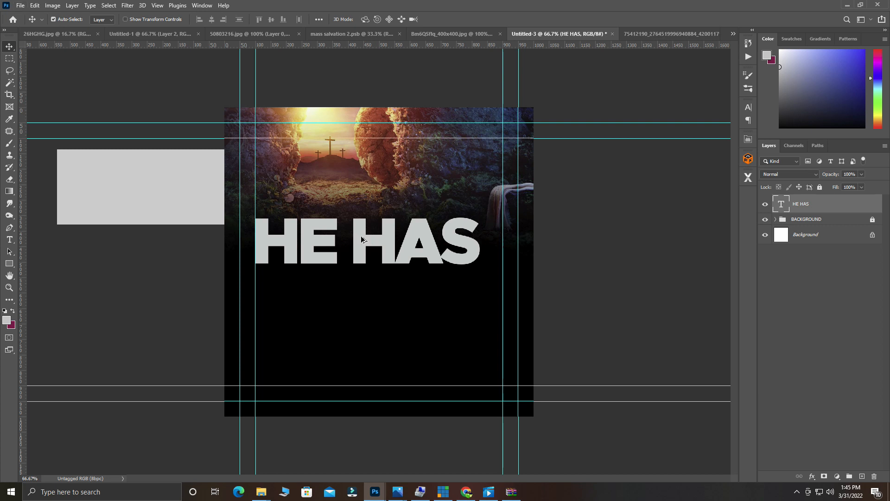
Duplicate the HE HAS line below itself and retype the copy as RISEN.
drag(362, 239, 365, 301)
key(t)
double_click(367, 293)
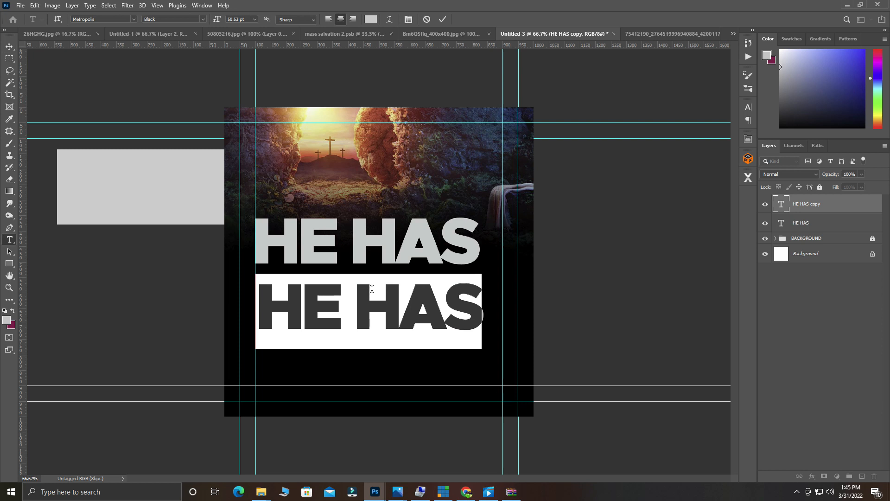
text(RISE)
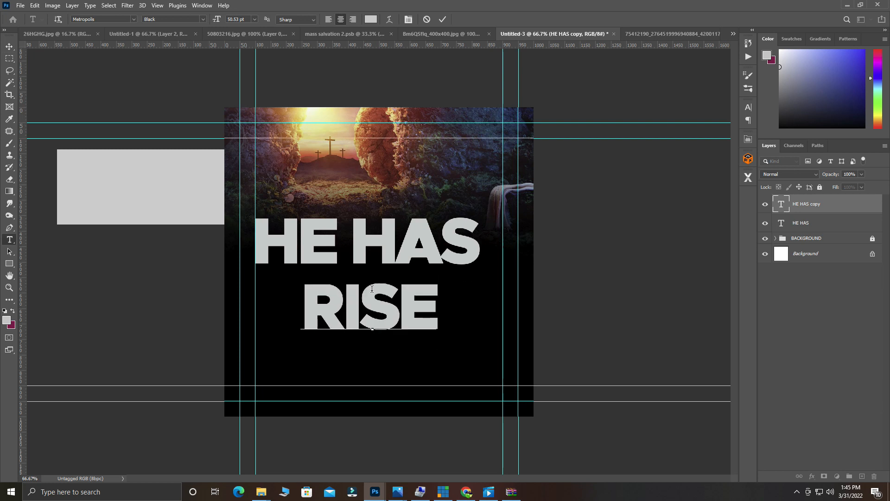
text(N)
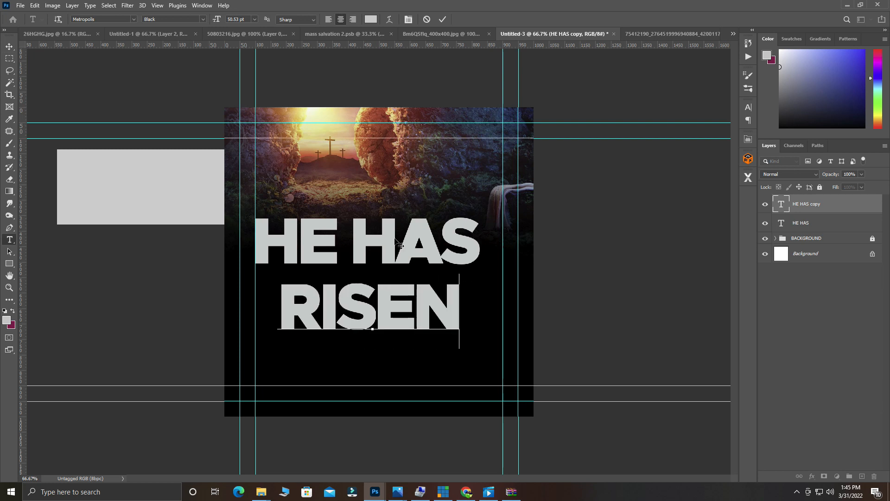
key(ctrl+Return)
key(v)
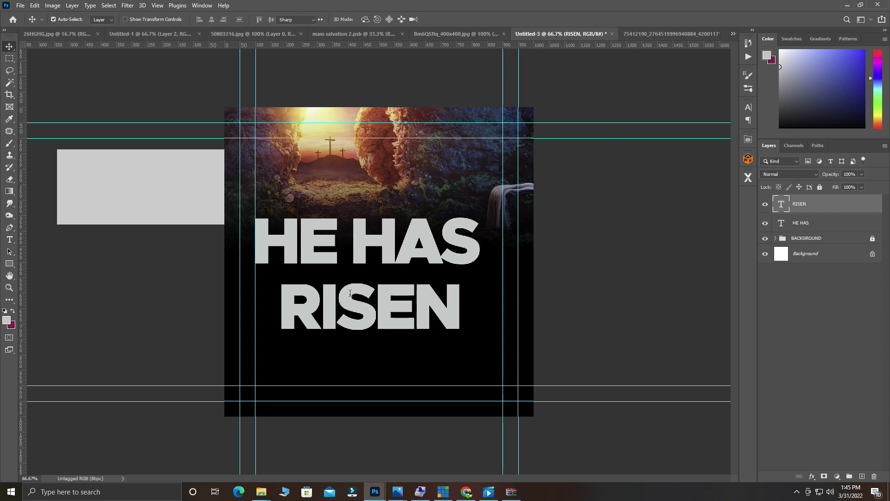
double_click(350, 293)
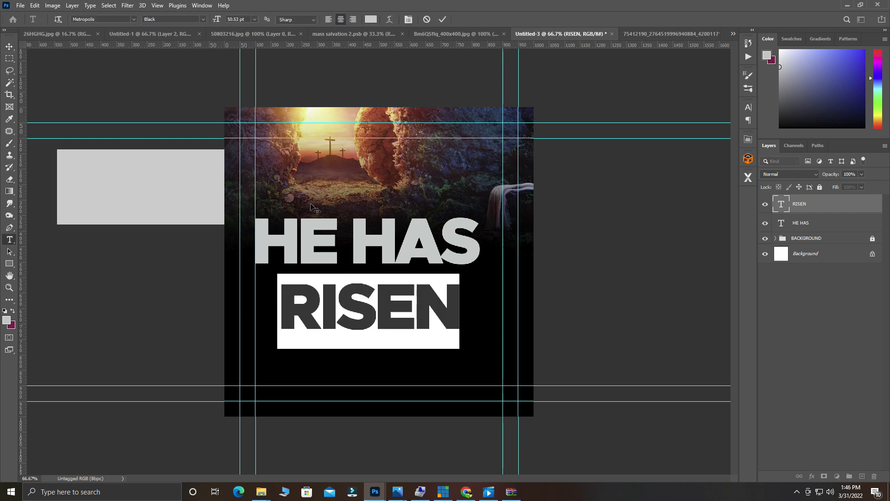
Change RISEN to Metropolis Regular and reduce its size to about 39 pt.
click(132, 19)
click(133, 19)
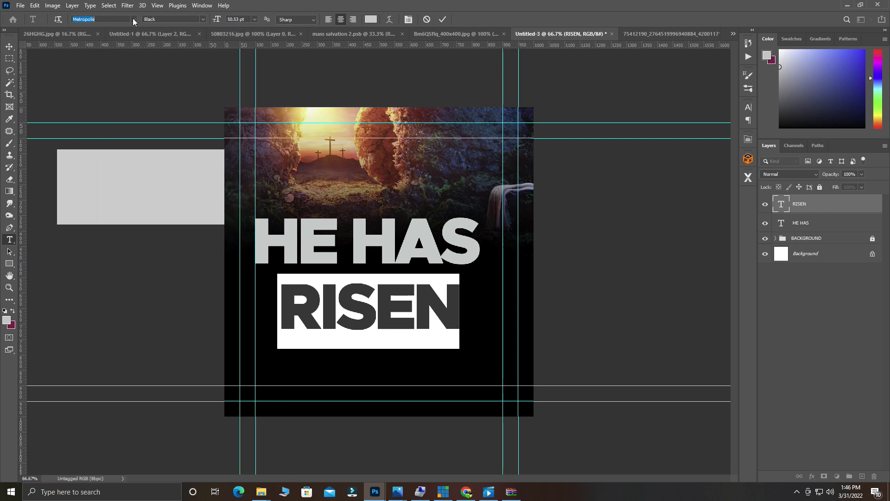
click(202, 19)
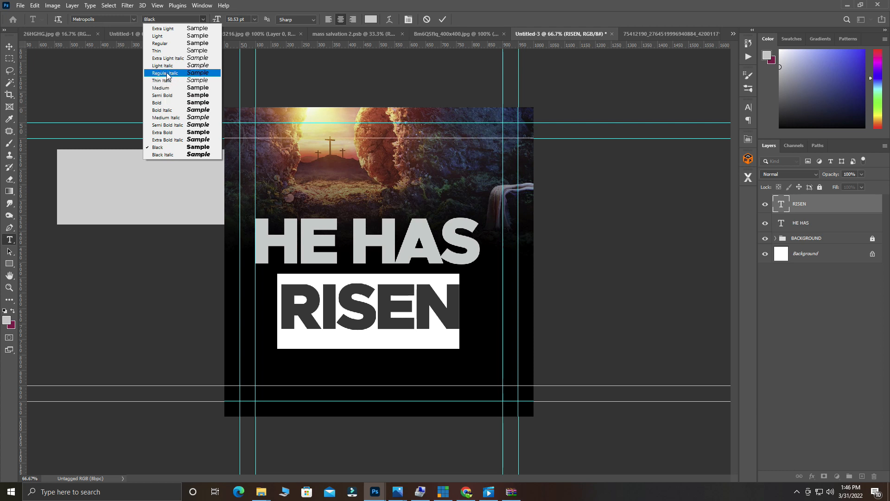
click(175, 45)
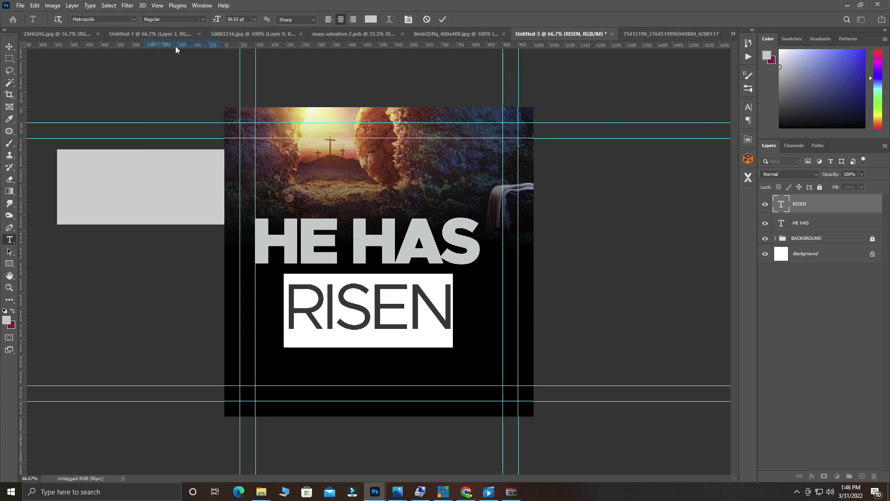
click(443, 19)
key(v)
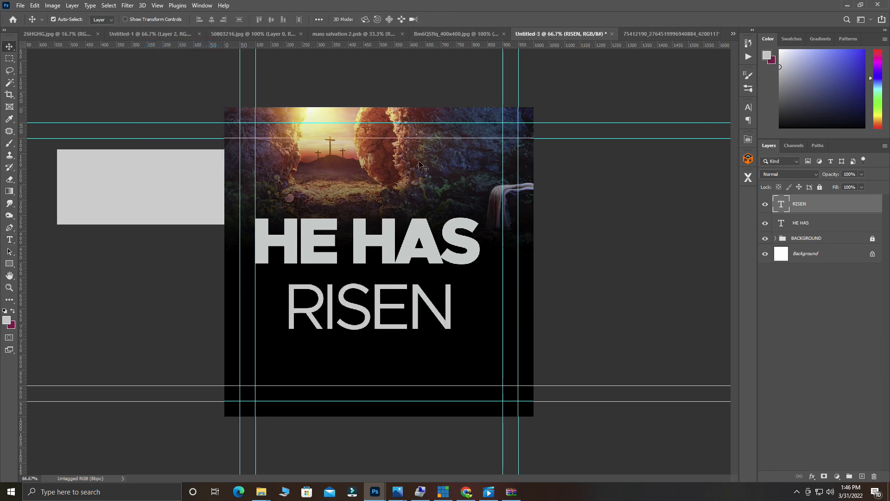
double_click(386, 292)
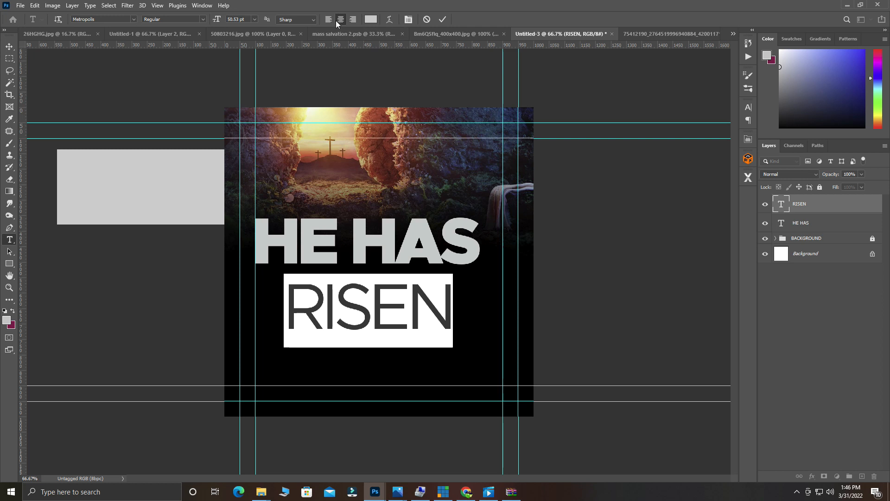
mouse_move(217, 20)
mouse_down()
mouse_move(207, 22)
mouse_move(214, 29)
mouse_up()
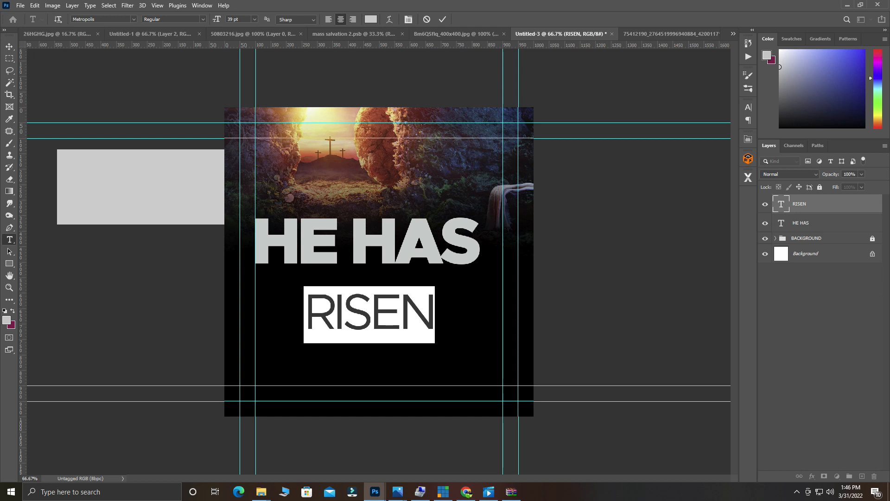
click(149, 34)
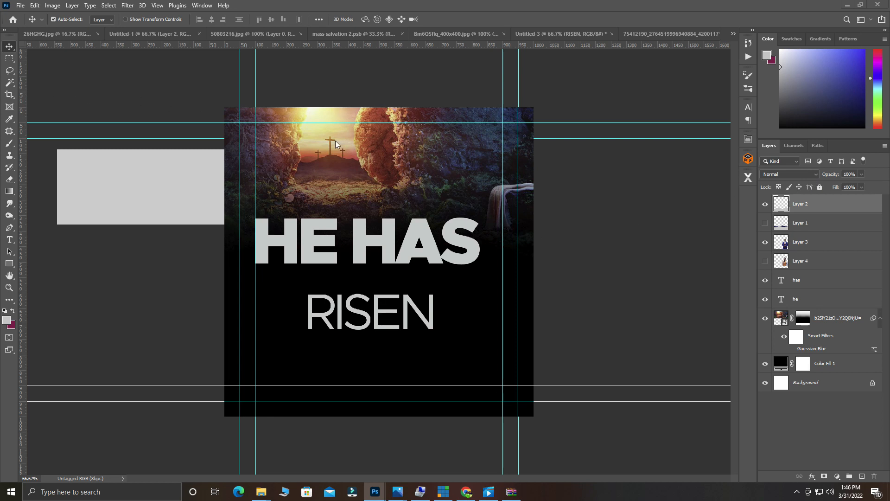
Duplicate the HE HAS text layer slightly lower on the flyer.
double_click(358, 244)
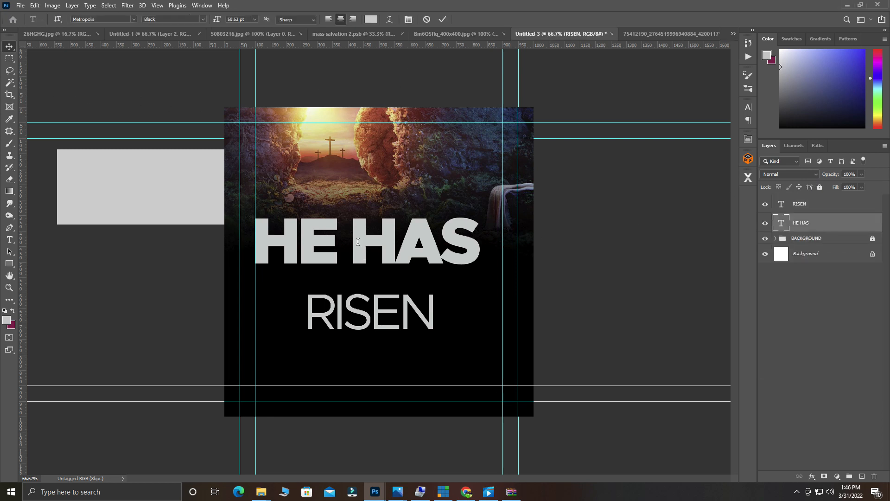
click(444, 20)
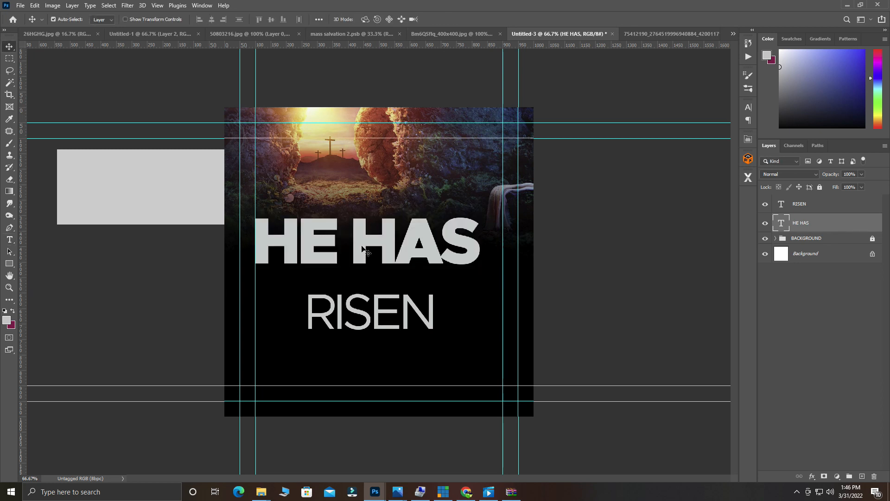
drag(361, 249, 535, 248)
Delete HAS from the upper copy so it reads HE, and move it up and left.
double_click(377, 234)
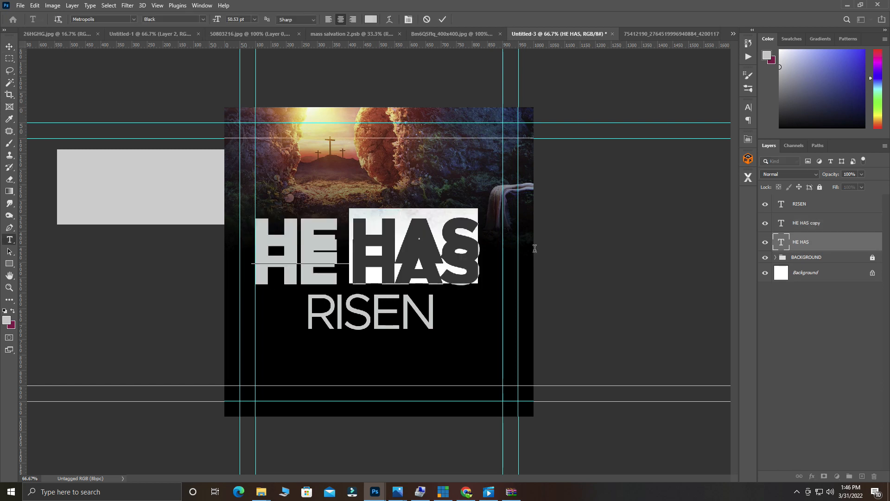
key(BackSpace)
click(442, 19)
key(v)
drag(373, 234, 348, 202)
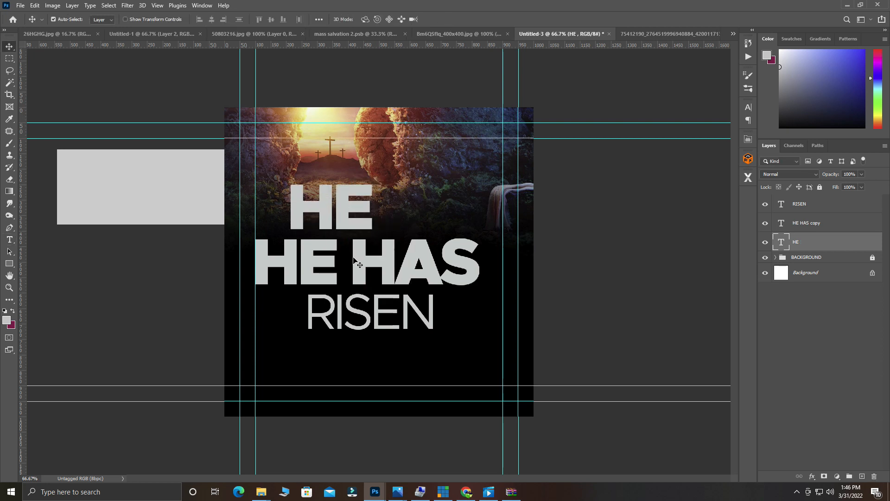
Delete HE from the lower copy so it reads only HAS.
double_click(354, 258)
drag(354, 258, 179, 242)
key(BackSpace)
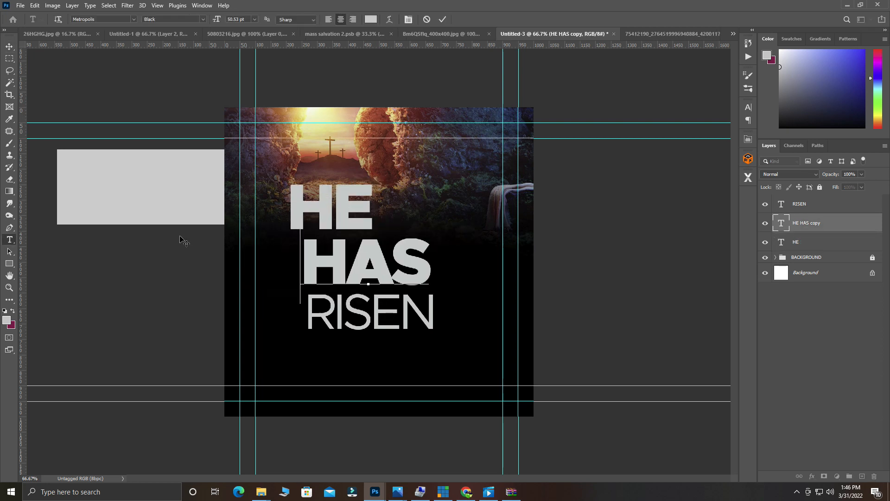
click(442, 19)
key(v)
Move HE, HAS and RISEN left into a three-line stack.
drag(340, 209, 314, 212)
drag(351, 268, 310, 268)
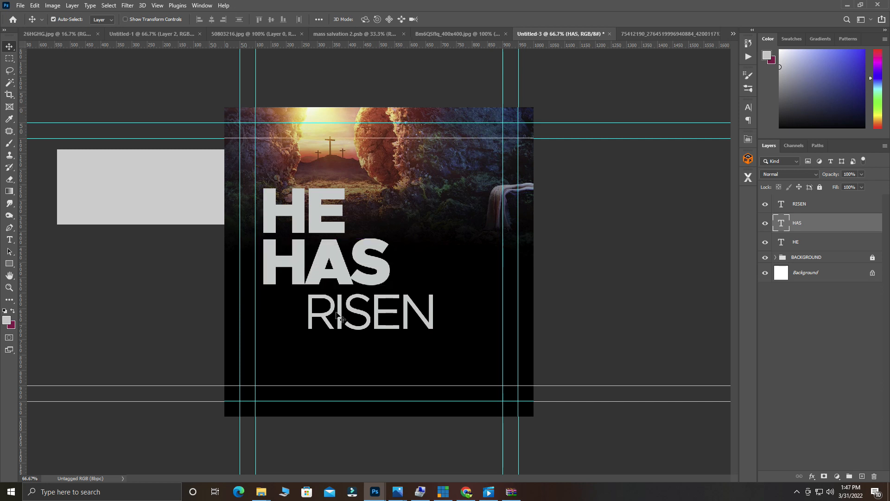
drag(342, 322, 297, 310)
drag(313, 211, 313, 211)
Check the stack zoomed in and fine-tune RISEN's position under HAS.
ctrl+click(307, 273)
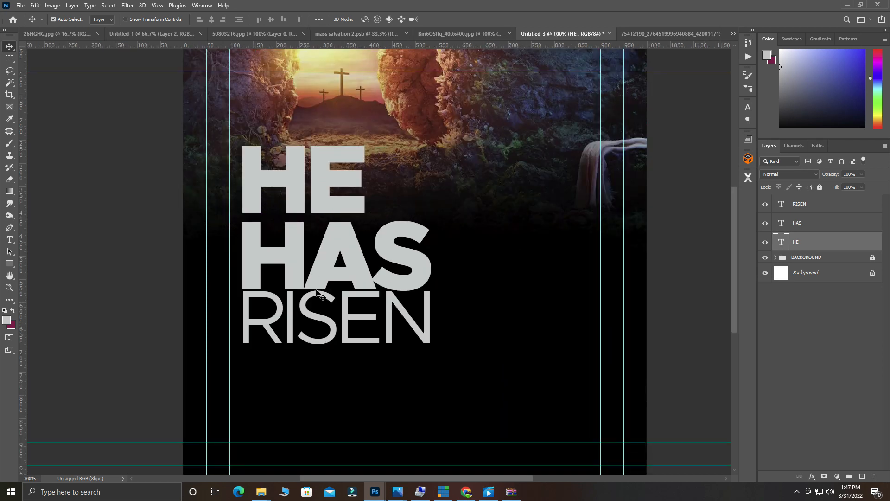
click(306, 303)
drag(306, 302, 306, 301)
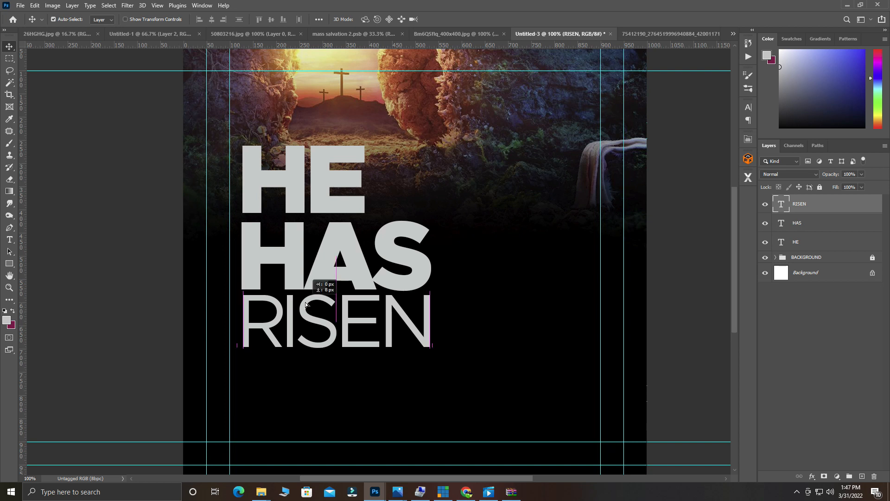
key(ctrl+minus)
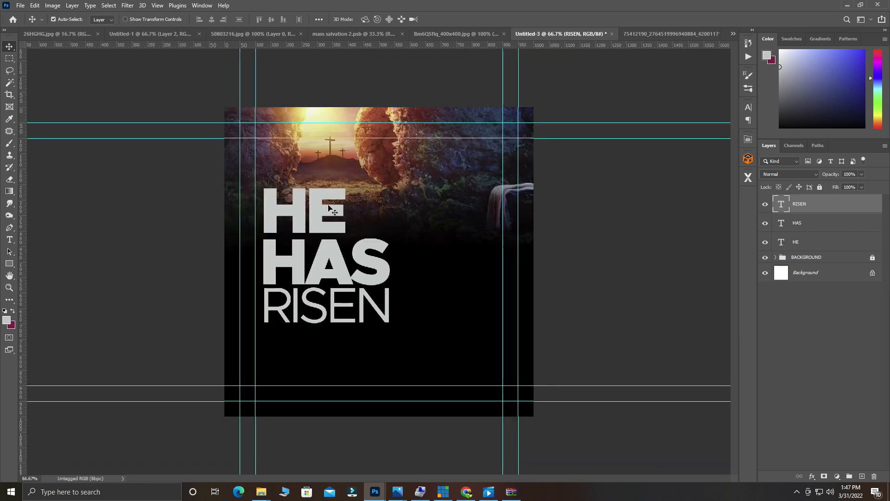
click(319, 188)
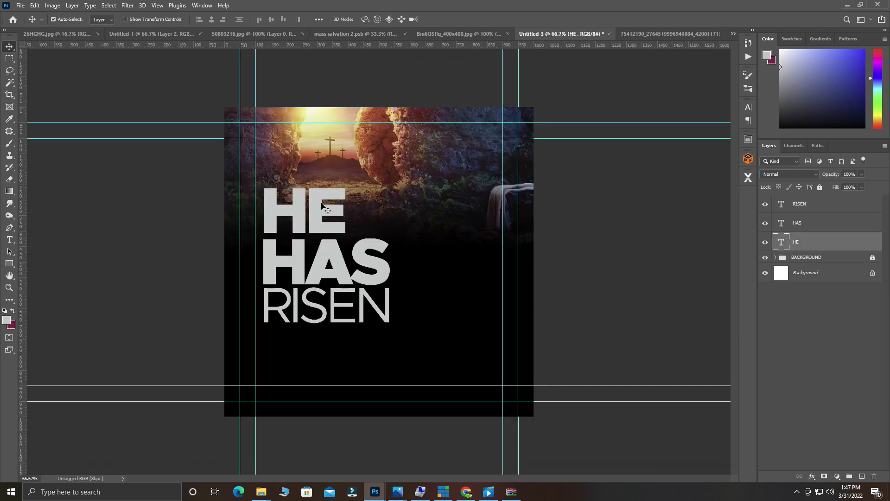
double_click(322, 205)
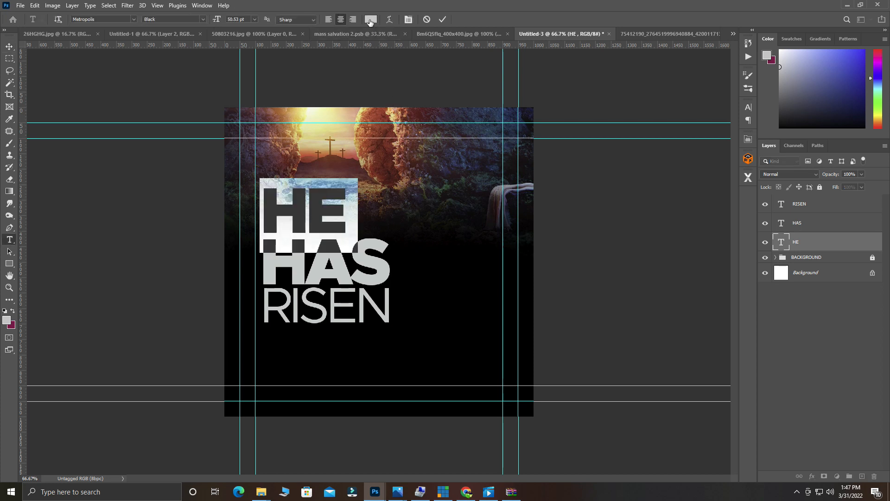
Give the HE text a light grey colour.
click(371, 19)
click(525, 281)
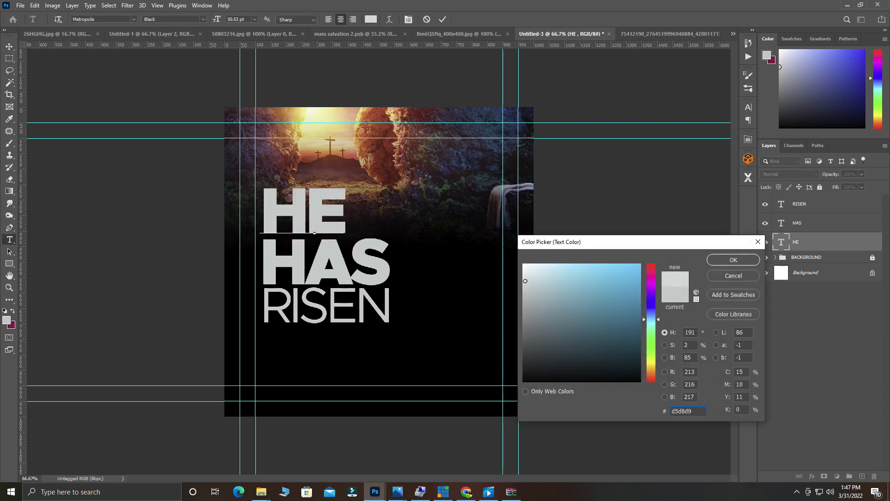
click(525, 281)
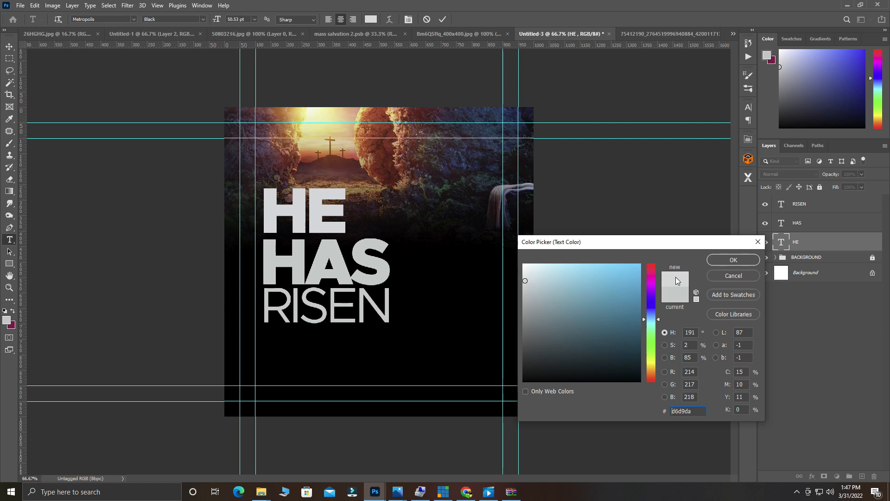
drag(694, 411, 600, 399)
click(733, 260)
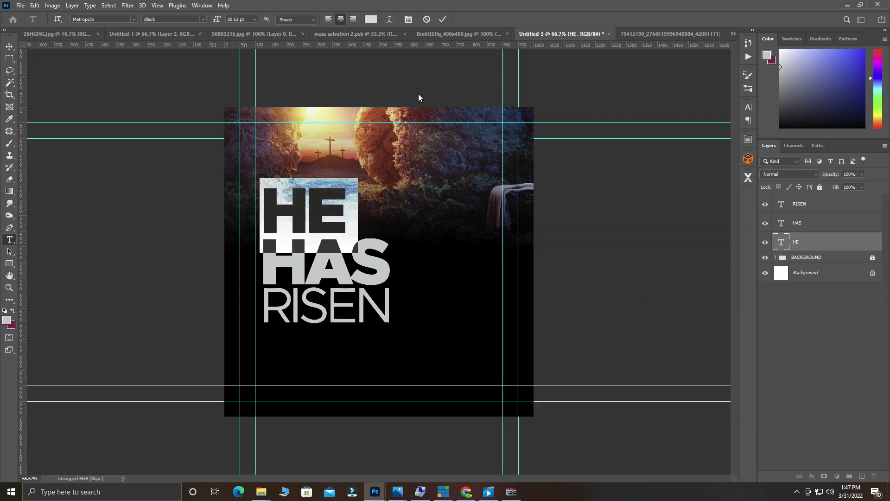
key(ctrl+Return)
key(v)
Apply the matching light grey to the HAS text.
double_click(345, 268)
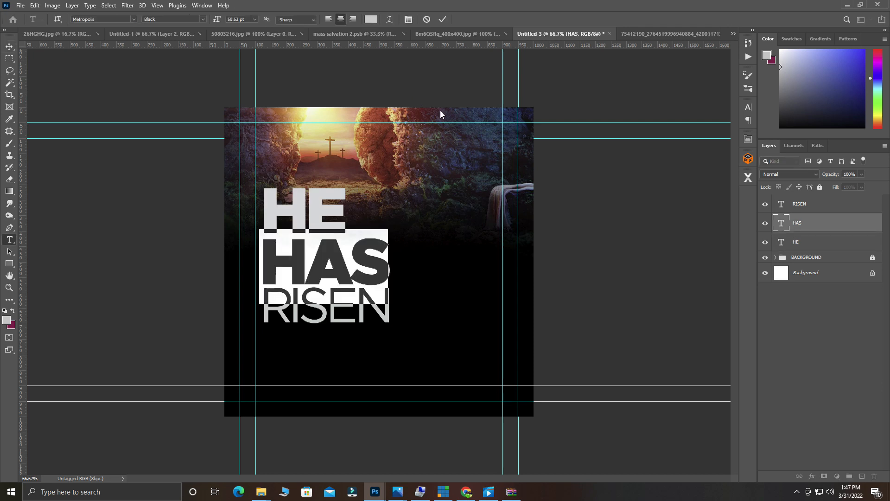
click(372, 19)
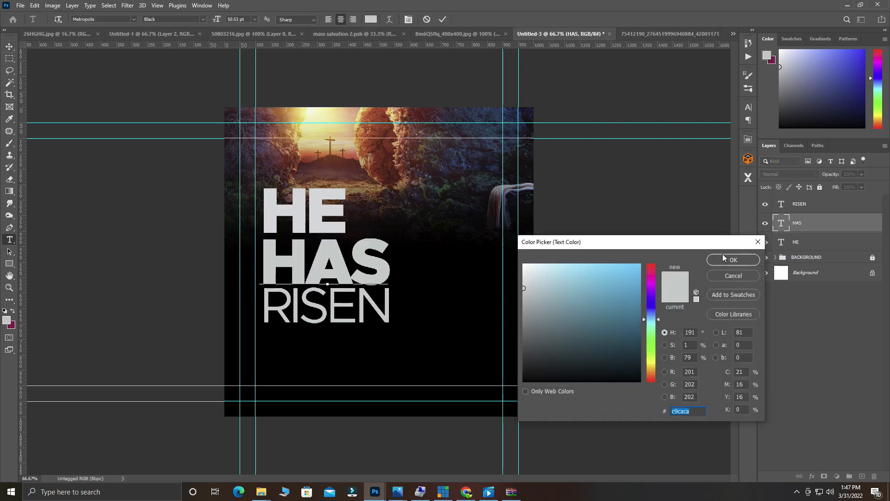
click(733, 260)
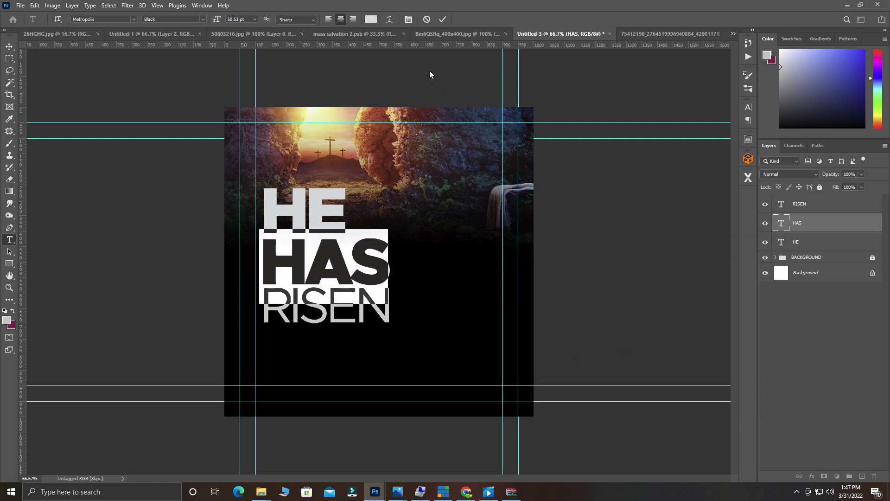
click(444, 19)
key(v)
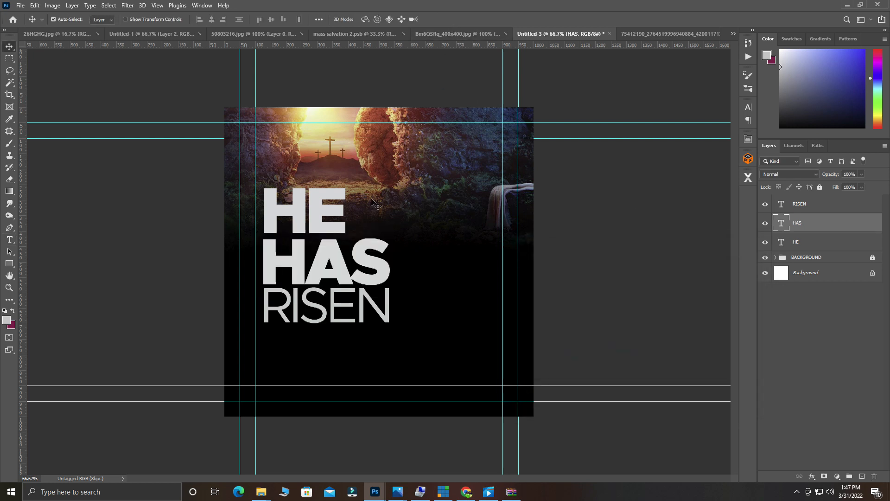
Set the RISEN text colour to hex d6d9da.
double_click(343, 302)
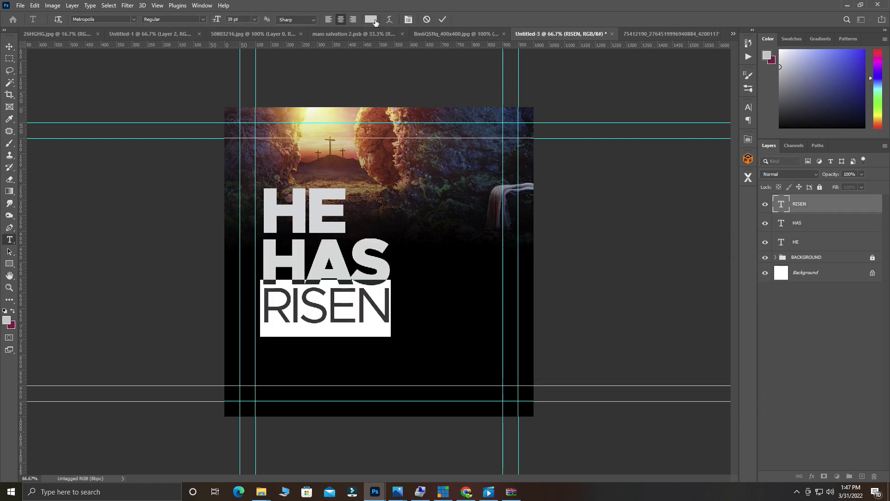
click(373, 20)
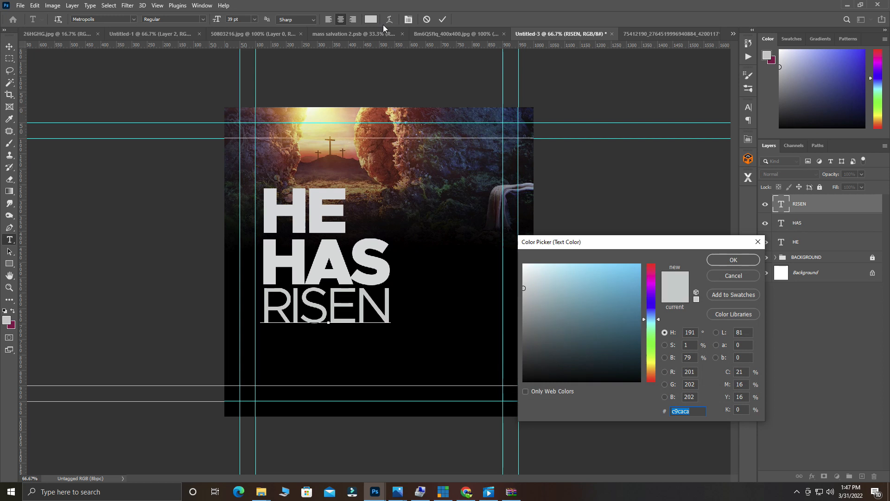
text(d6d9da)
click(733, 263)
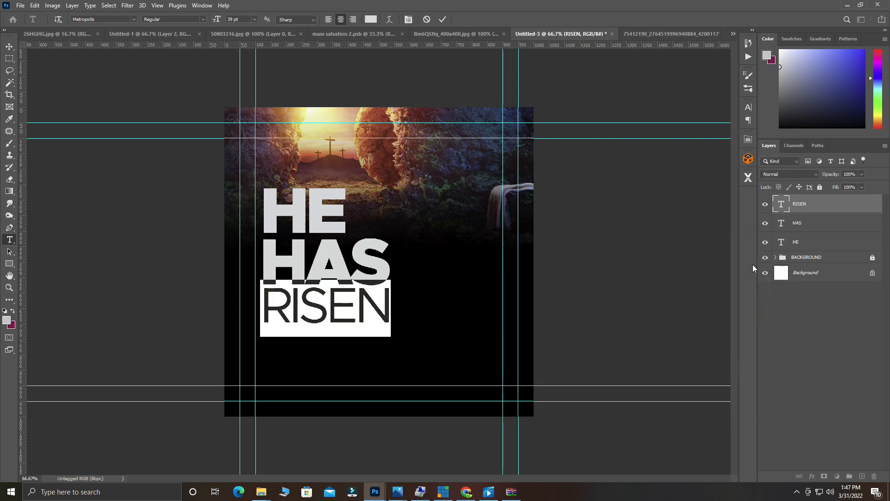
Scale HE, HAS and RISEN together to about 78% and shift them slightly left and down.
shift+click(823, 246)
key(v)
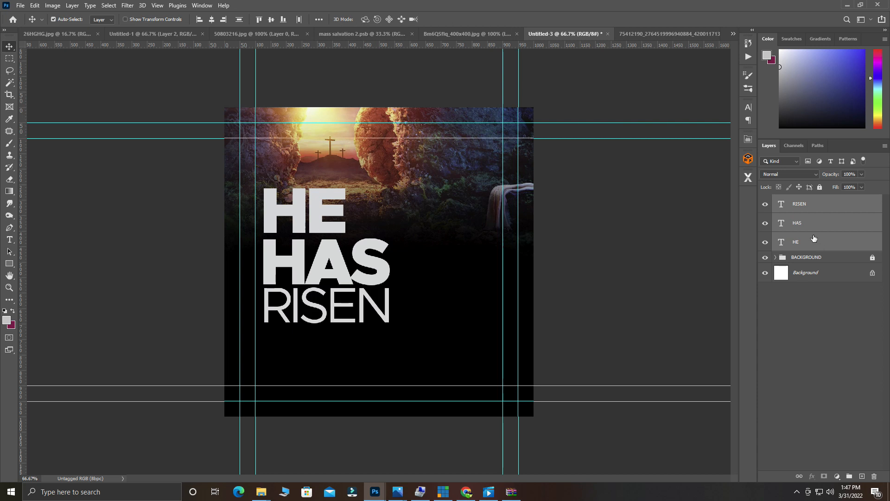
key(ctrl+t)
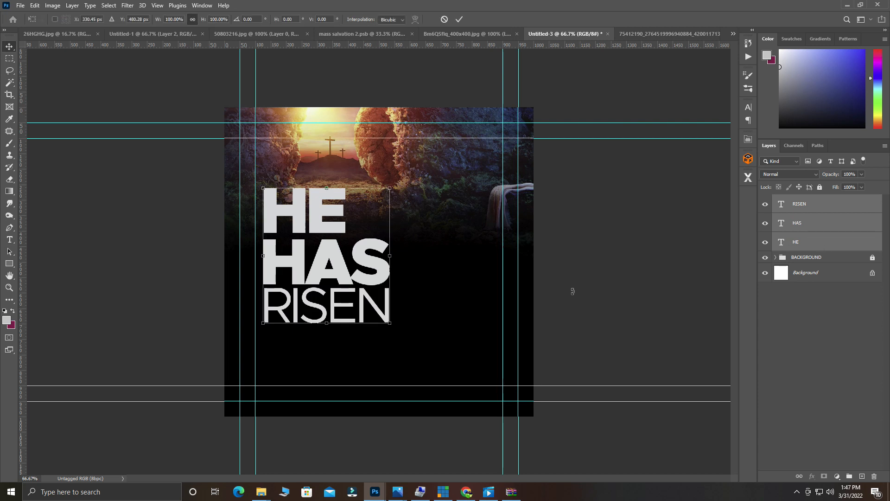
drag(390, 325, 350, 279)
drag(353, 282, 362, 294)
click(459, 20)
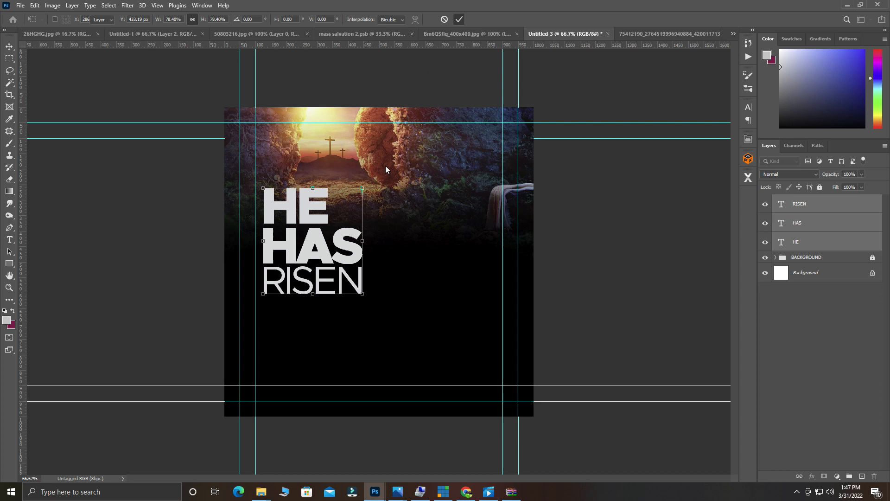
drag(318, 256, 313, 258)
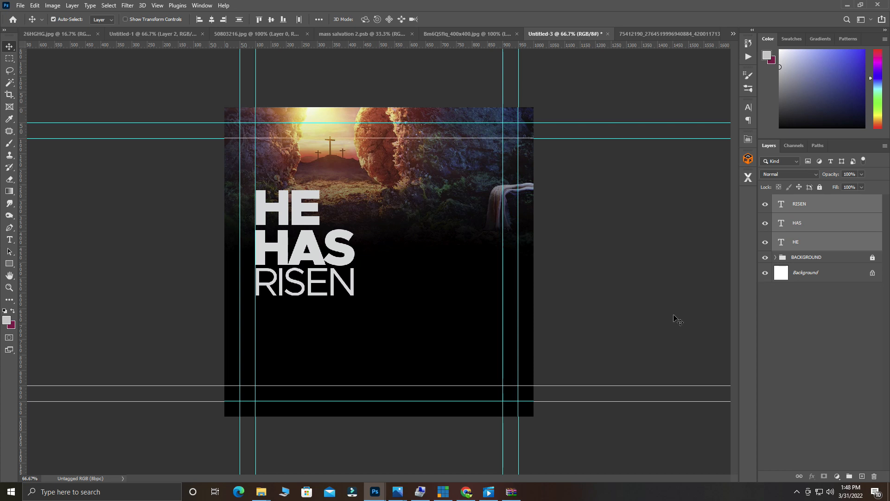
Group the three headline text layers and name the group TEXT.
key(ctrl+g)
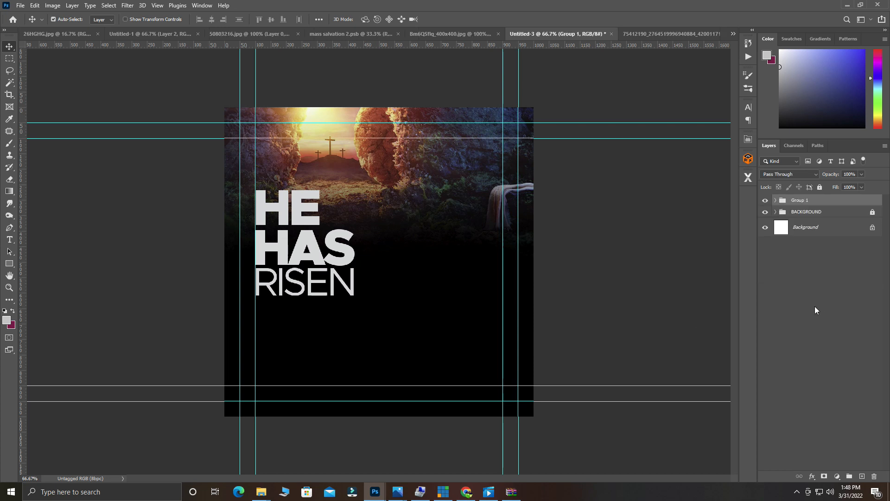
double_click(802, 203)
text(TEXT)
click(859, 296)
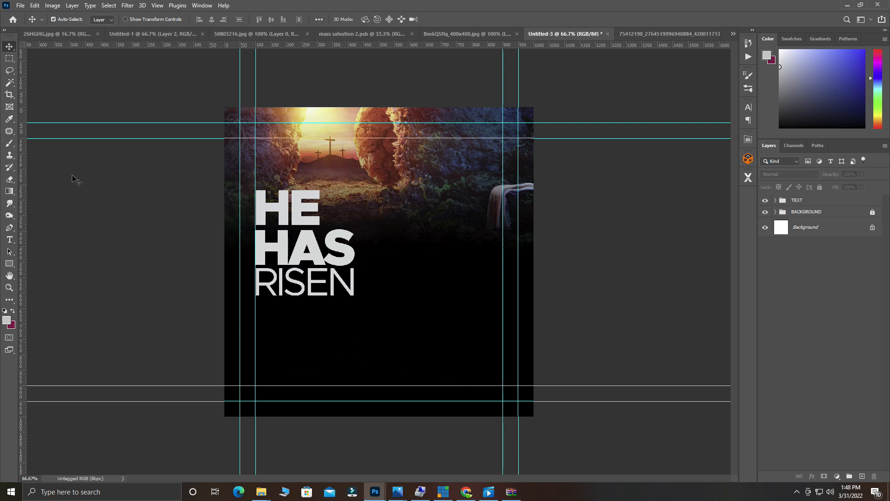
click(10, 144)
Choose the standard Brush tool and open the Brush Settings panel.
right_click(9, 144)
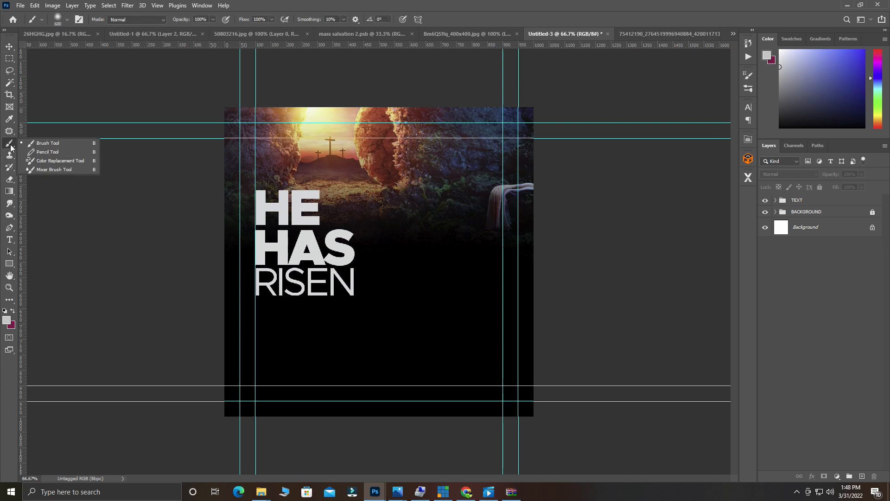
click(46, 147)
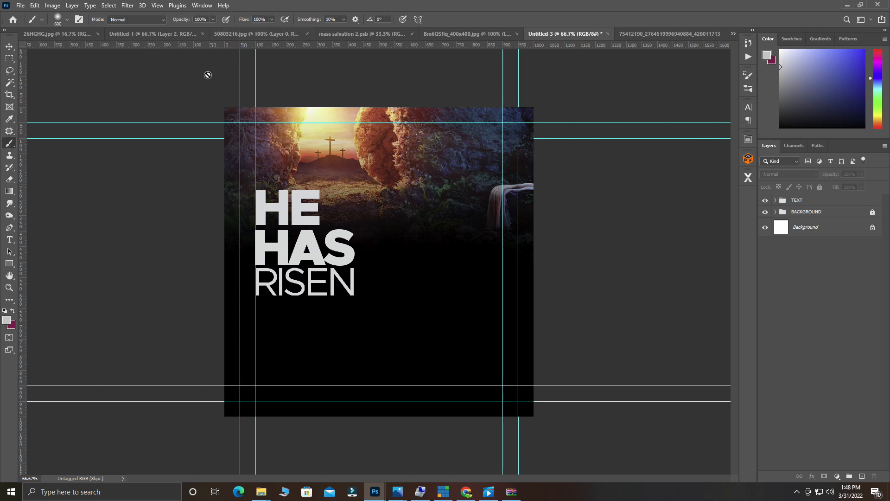
right_click(10, 144)
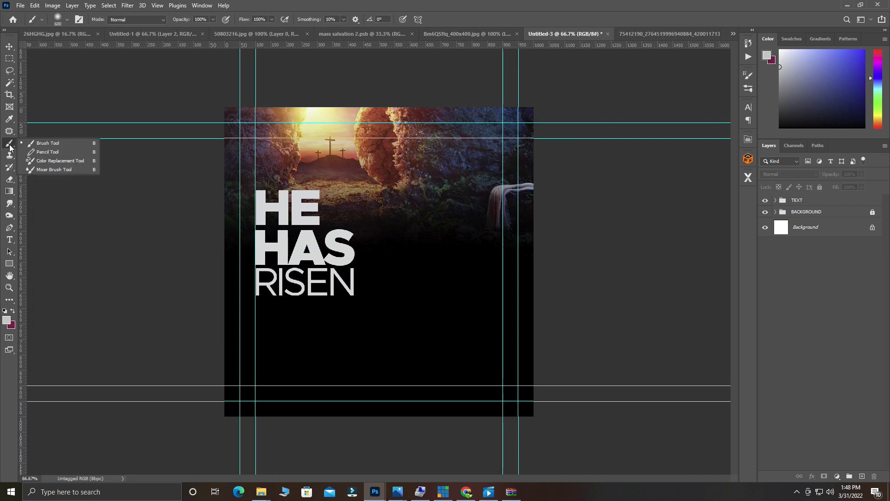
click(45, 145)
click(80, 21)
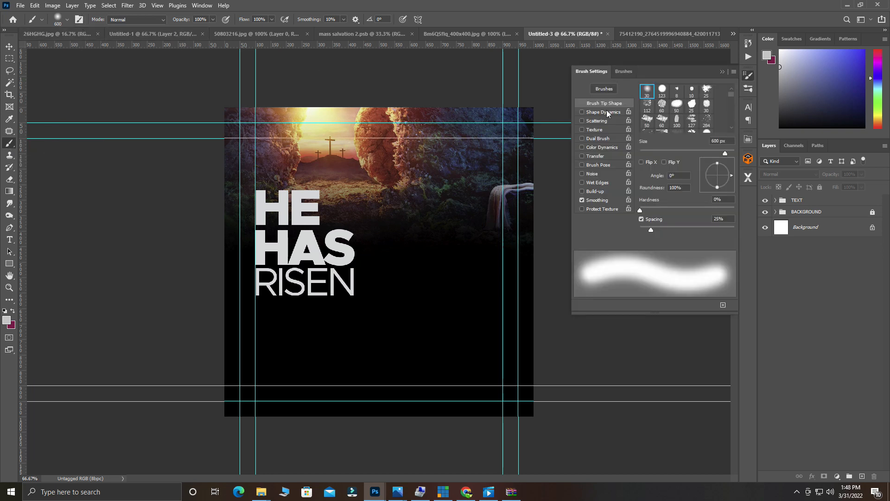
Select the Torn Paper Brushes.psd preset from the Brushes list.
click(622, 73)
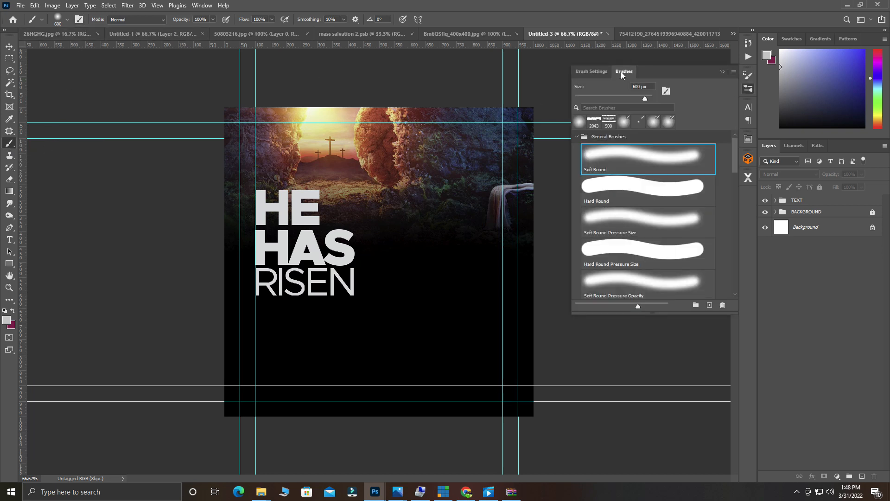
click(577, 137)
scroll(615, 288, down, 4)
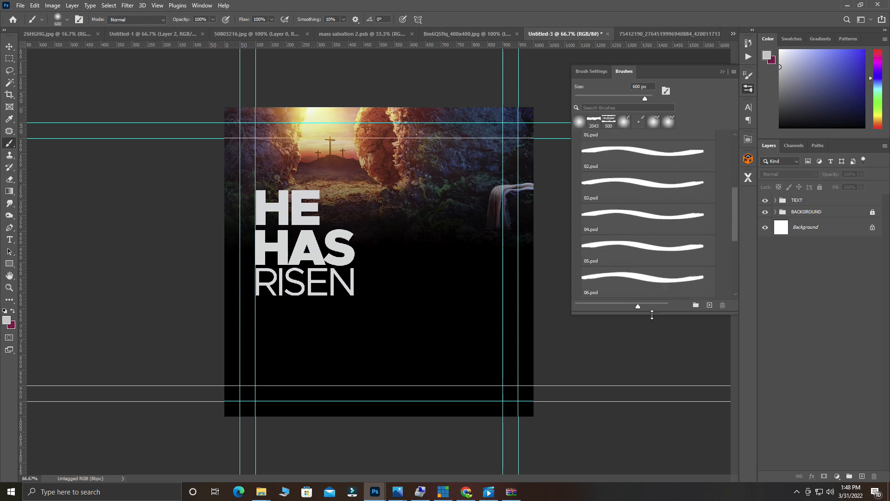
drag(639, 307, 695, 299)
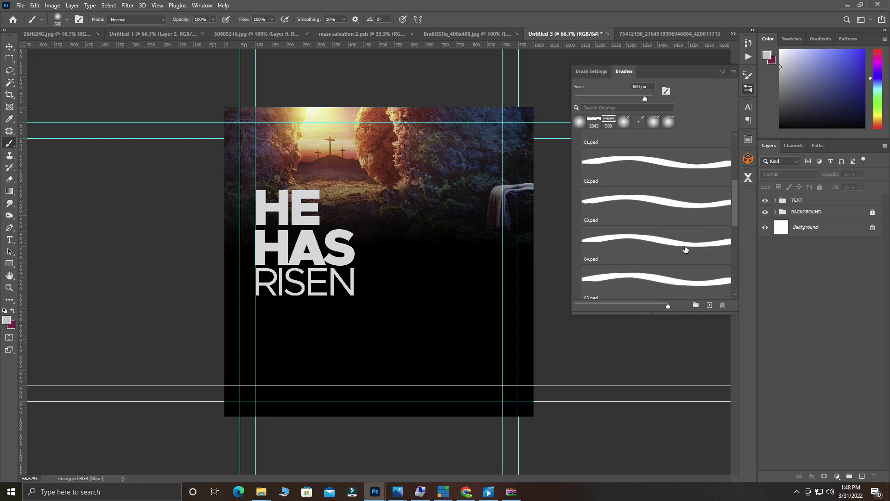
scroll(686, 255, down, 6)
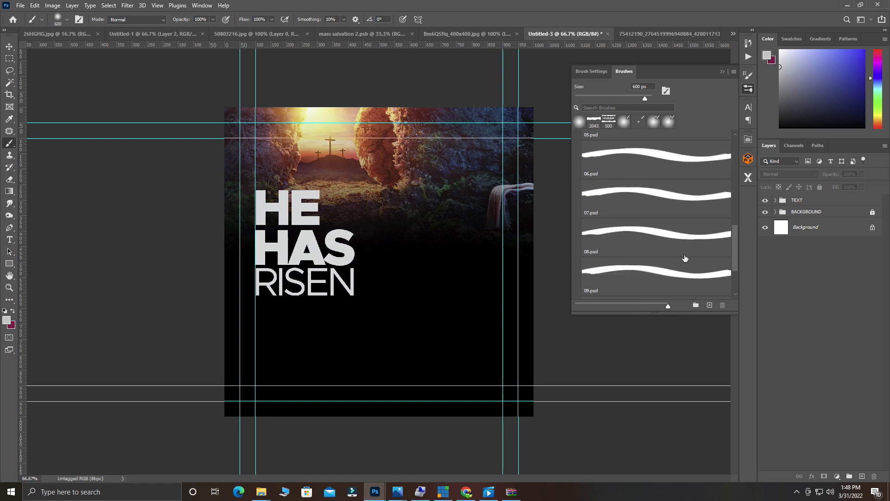
scroll(685, 258, down, 1)
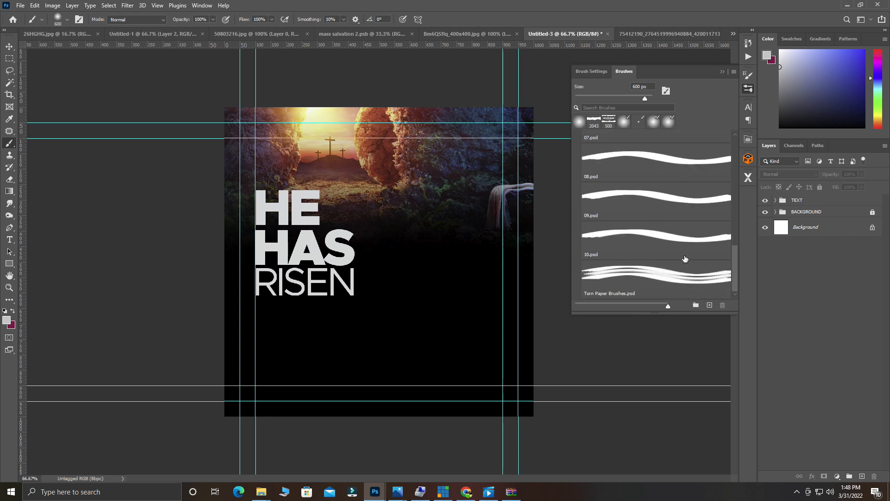
click(650, 285)
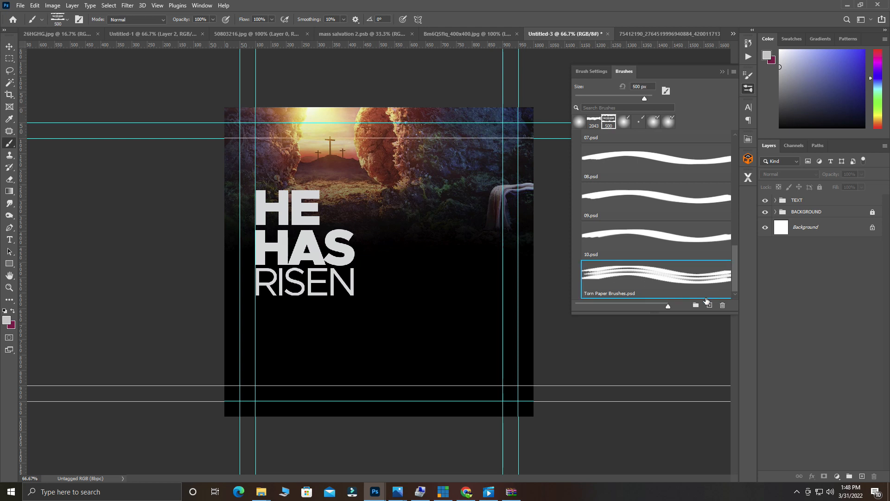
click(827, 205)
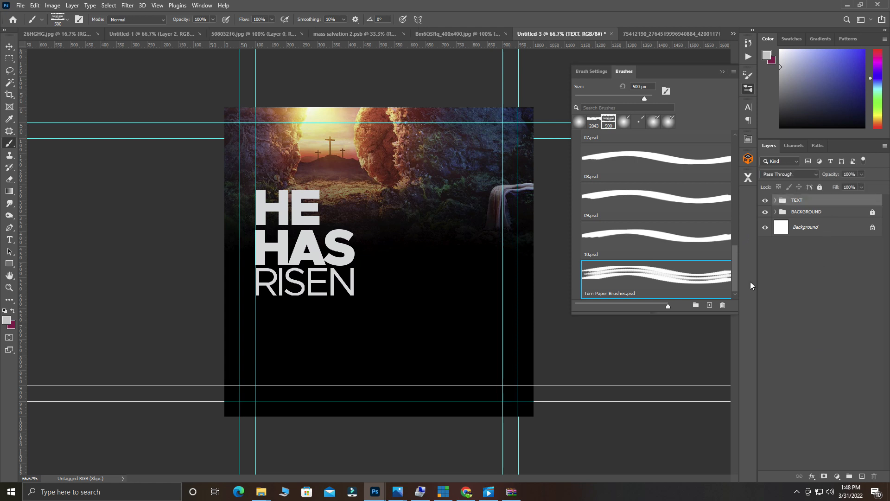
Add a new layer above TEXT, test a 171 px torn-paper stamp, then undo it.
click(861, 476)
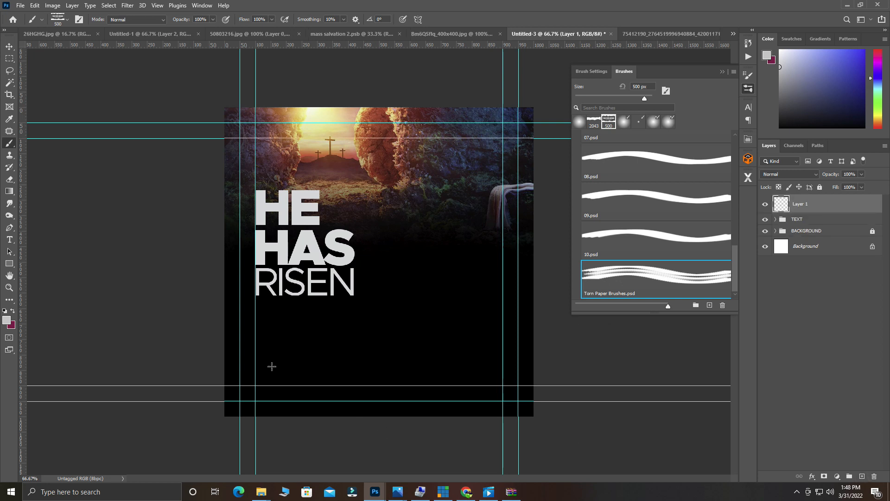
right_click(328, 351)
drag(430, 337, 417, 337)
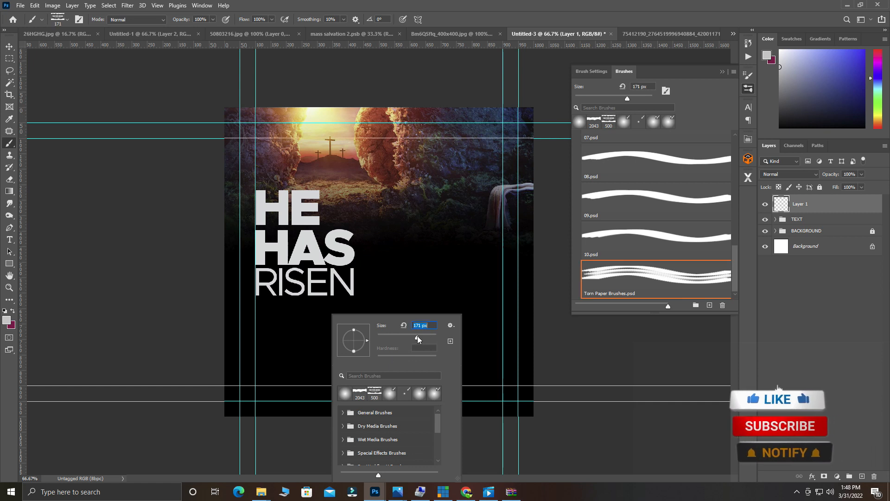
click(286, 339)
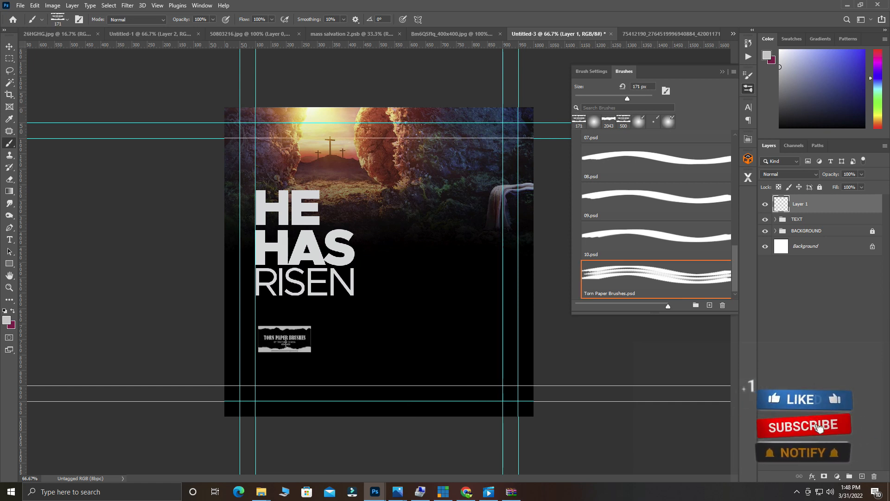
key(ctrl+z)
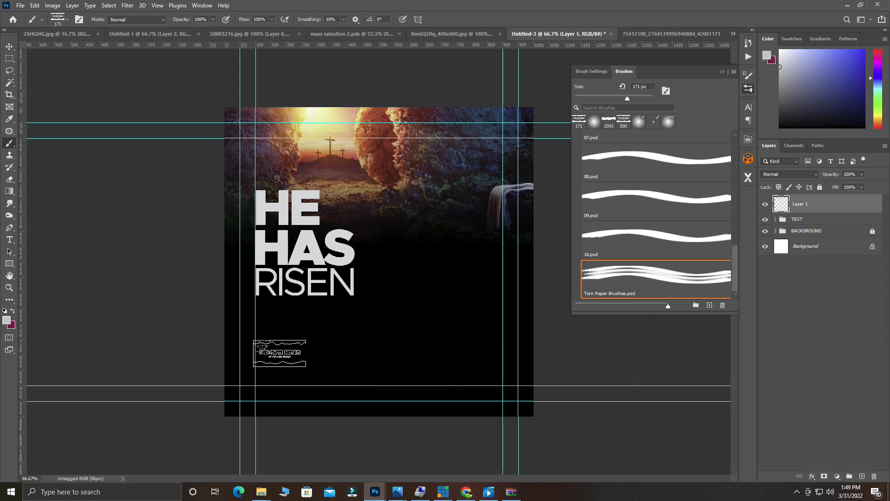
Resize the brush to about 354 px, stamp near the flyer bottom, and pick 10.psd.
right_click(330, 352)
drag(429, 334, 439, 336)
click(435, 334)
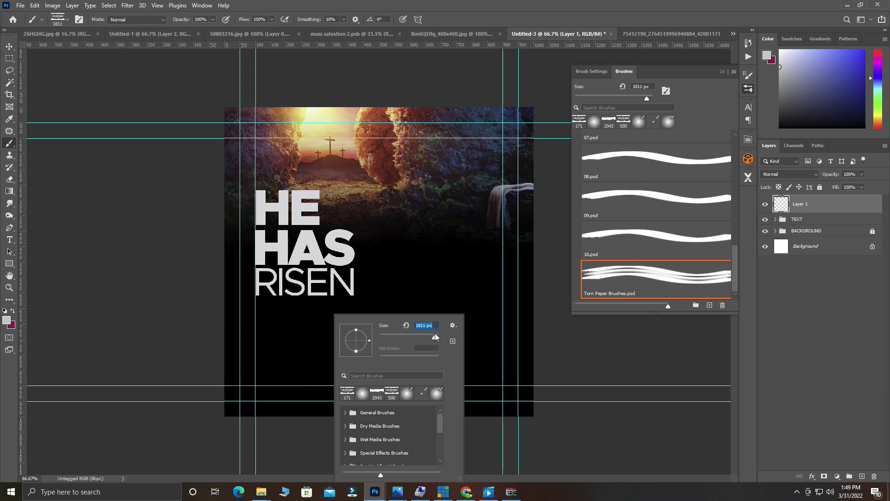
click(423, 334)
drag(420, 334, 428, 334)
key(BackSpace)
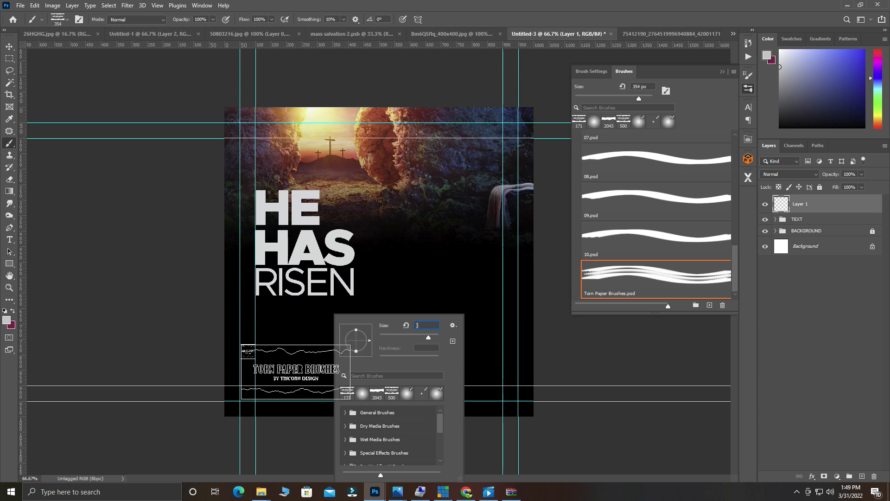
key(Return)
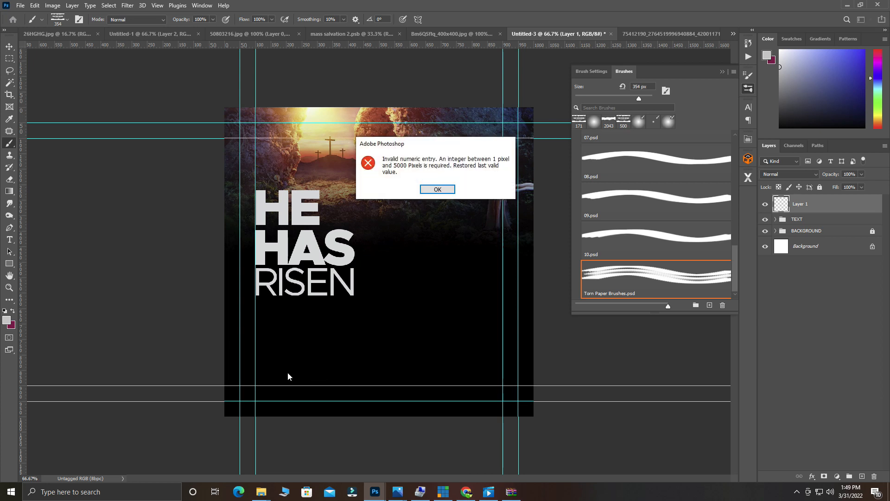
click(442, 191)
click(365, 366)
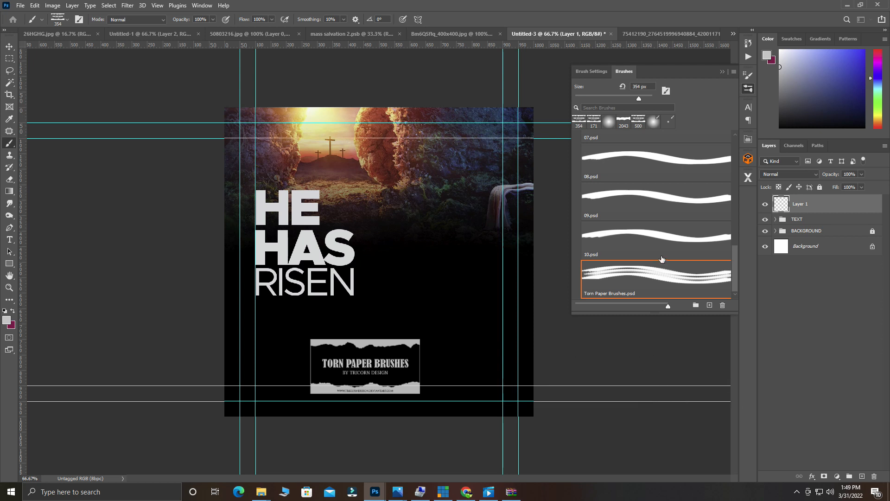
click(639, 245)
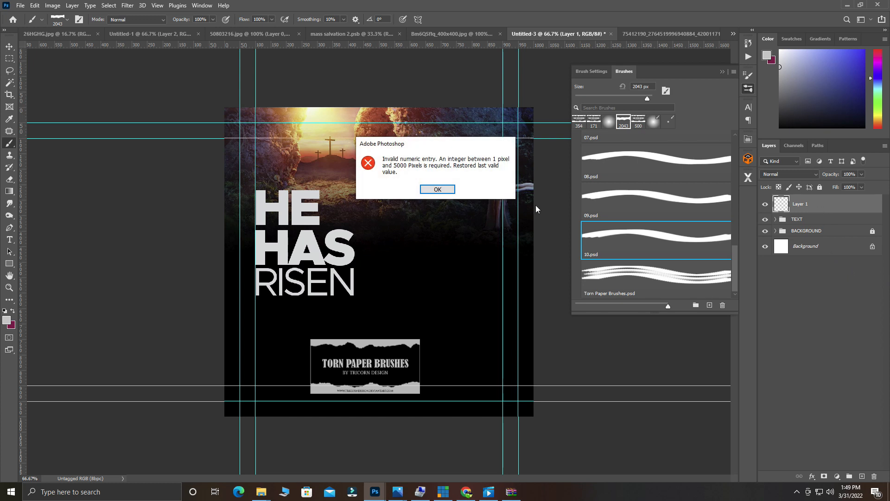
Clear the error dialogs, delete the brush preview layer, and add a fresh empty layer.
click(438, 190)
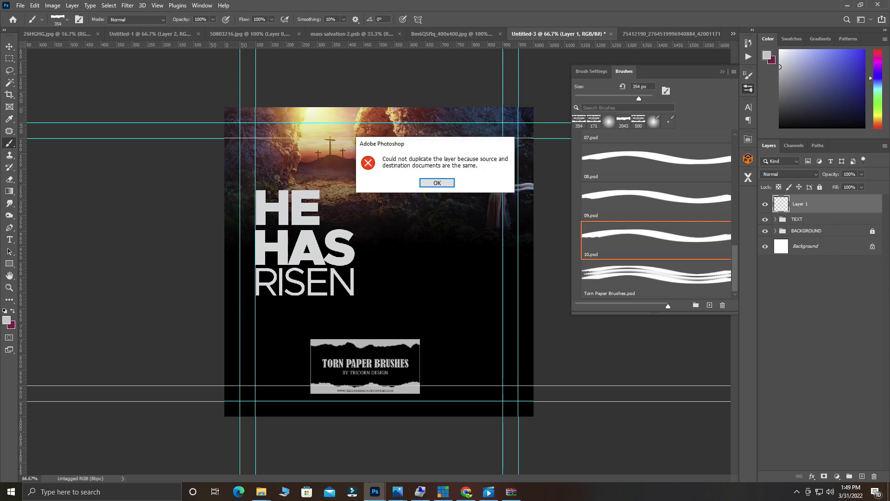
click(437, 183)
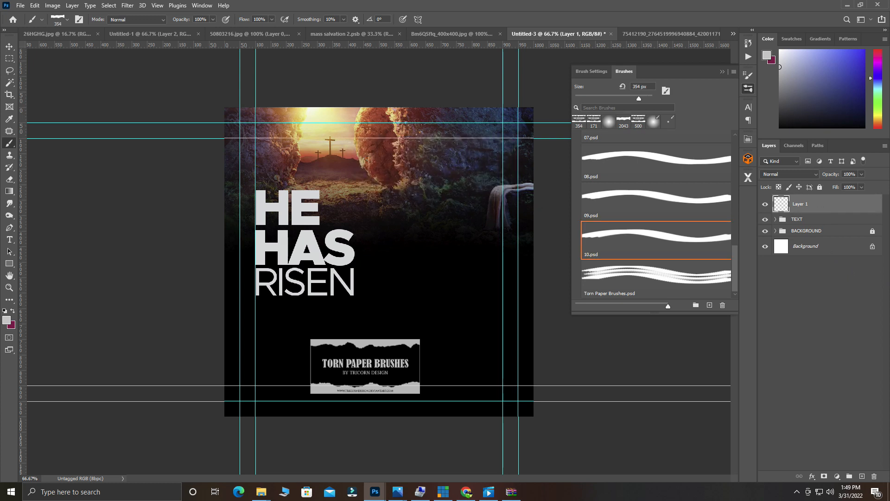
drag(833, 211, 874, 477)
click(862, 477)
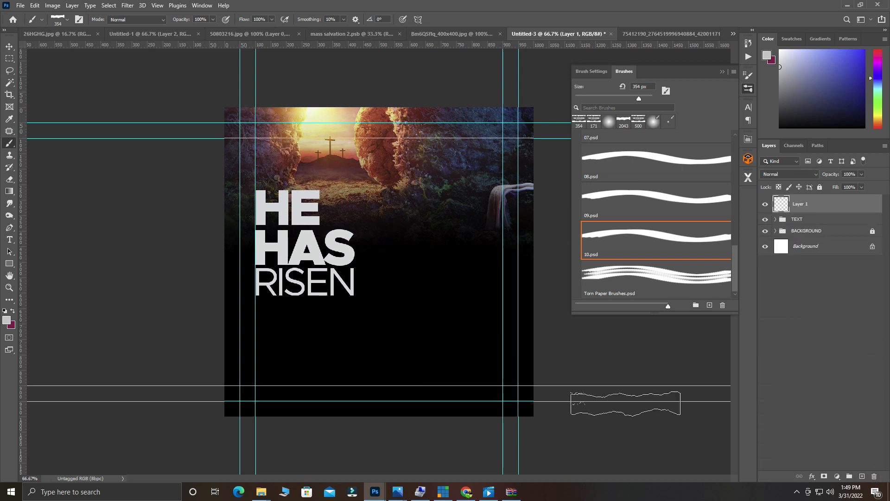
Enlarge the 10.psd brush to 1500 px and stamp the torn-paper edge across the bottom.
key(bracketright)
key(bracketright)
key(bracketright)
key(bracketright)
key(bracketright)
key(bracketright)
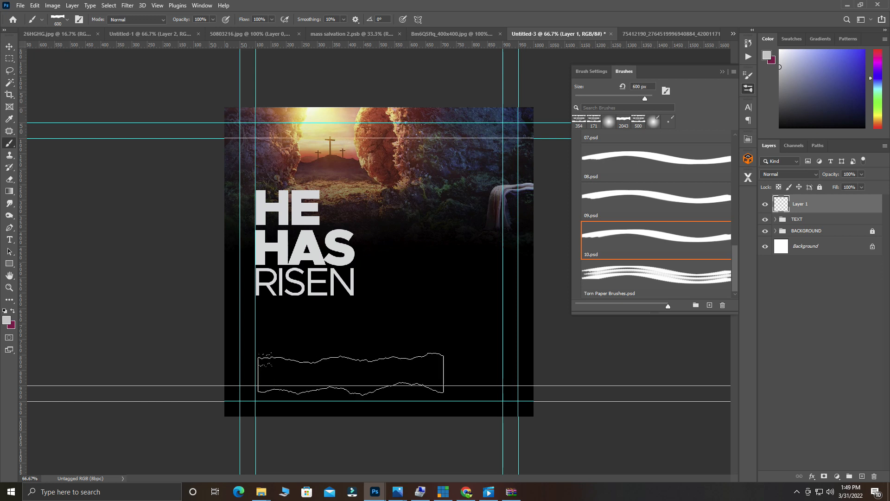
key(bracketright)
key(bracketright)
key(bracketright)
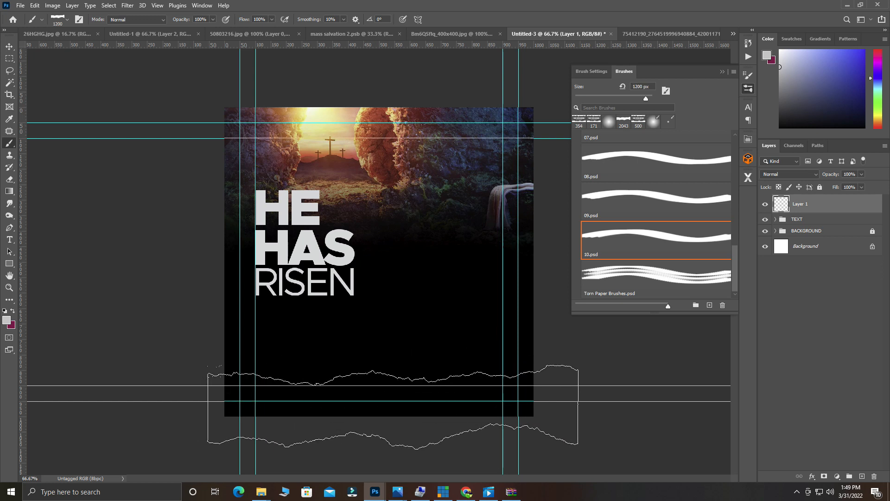
key(bracketright)
key(bracketright)
key(bracketright)
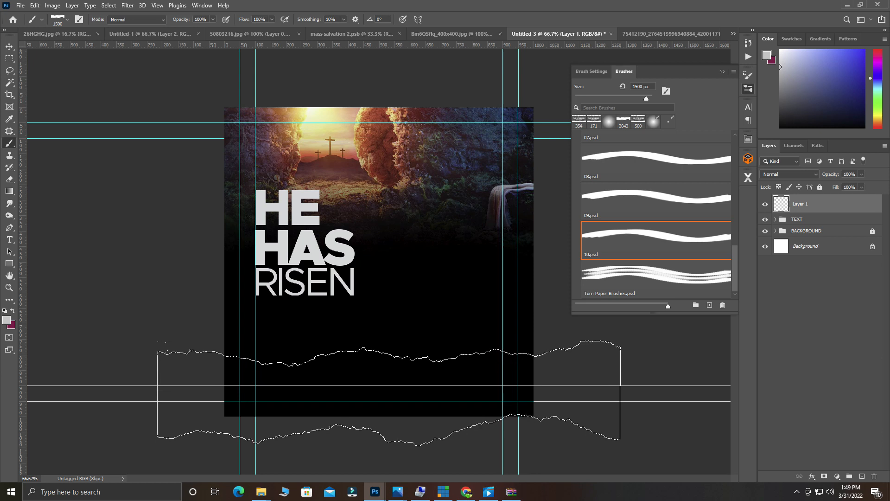
click(389, 393)
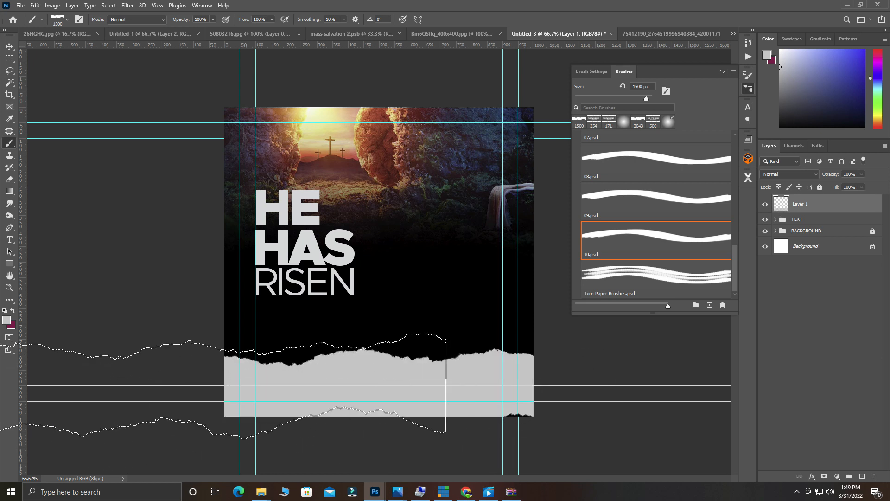
Nudge the torn-paper edge lower and scale it out to about 110% across the bottom.
key(v)
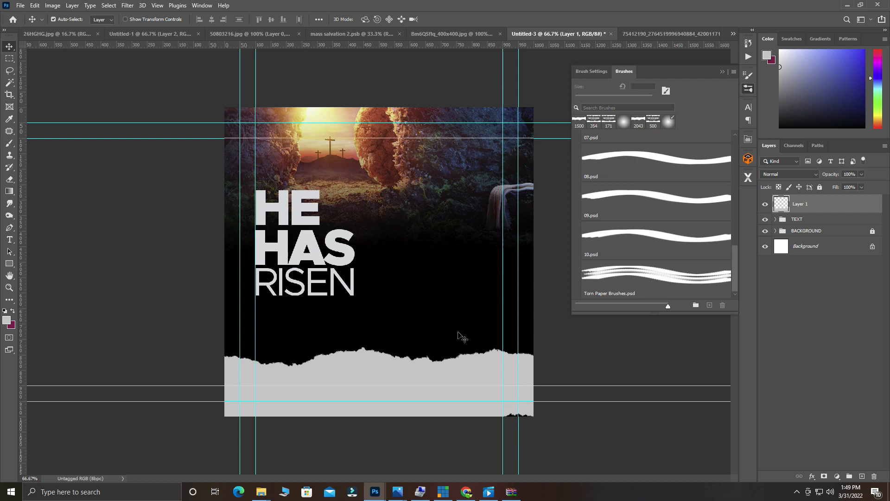
drag(453, 369, 454, 372)
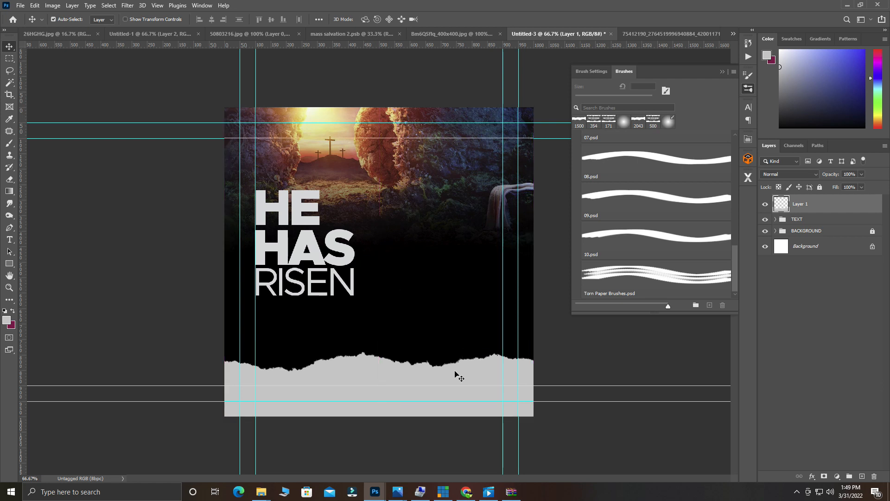
key(ctrl+t)
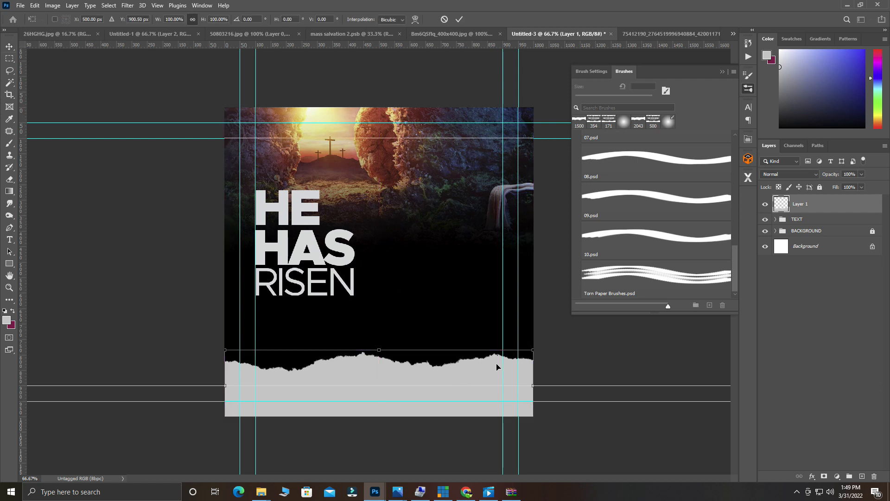
drag(534, 351, 553, 346)
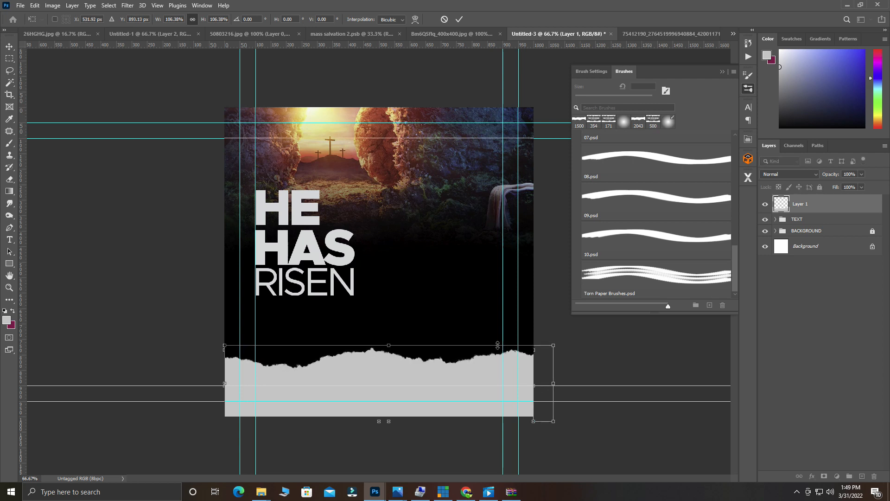
drag(222, 343, 214, 342)
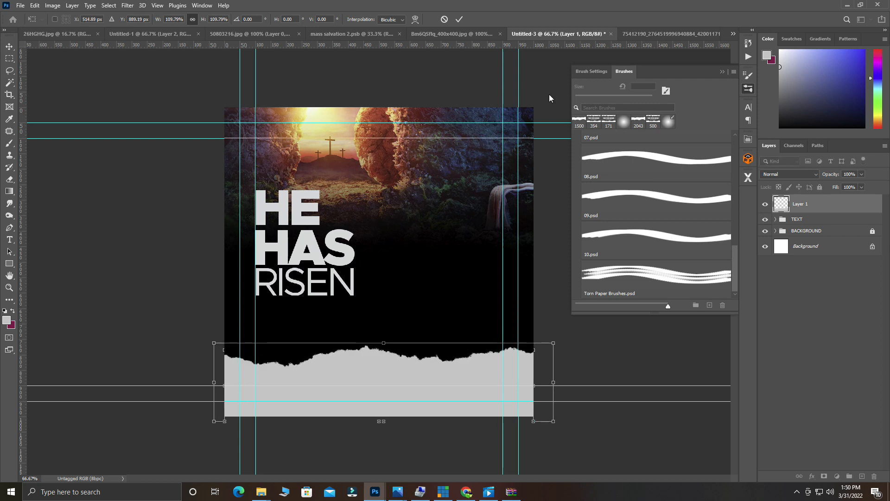
click(458, 20)
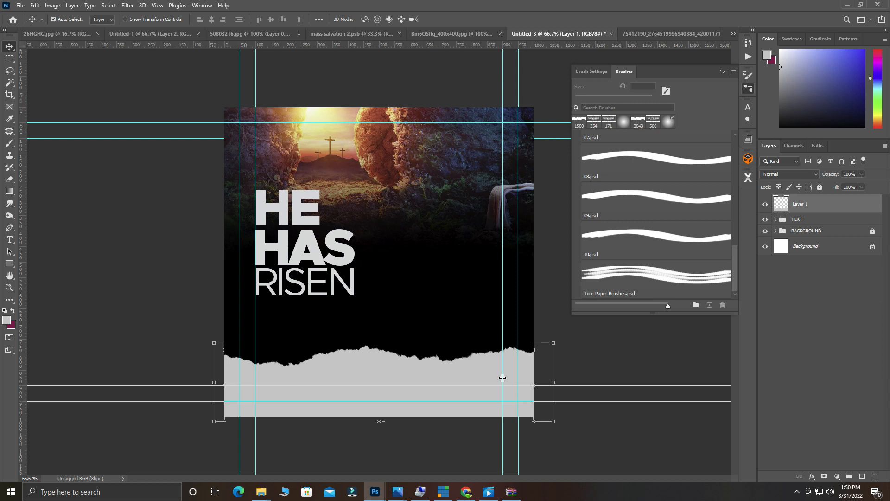
click(800, 207)
Add a near-white light grey Color Overlay to Layer 1 via Blending Options.
right_click(799, 207)
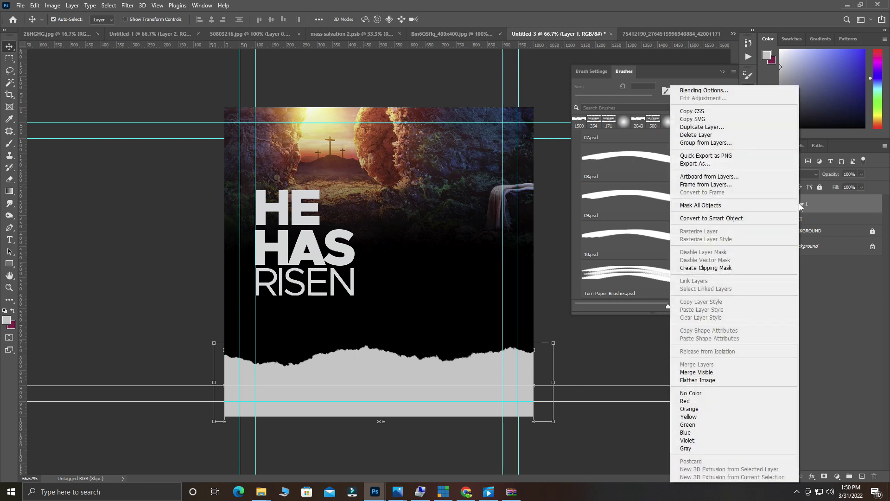
click(716, 92)
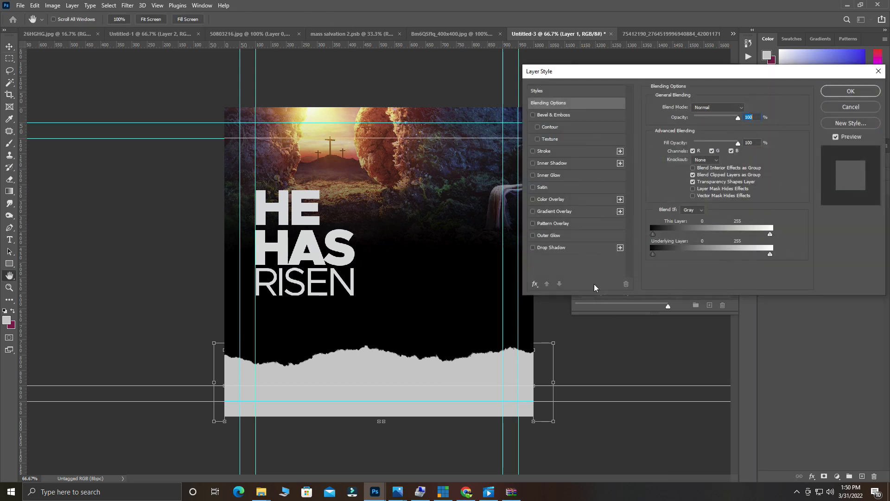
click(545, 201)
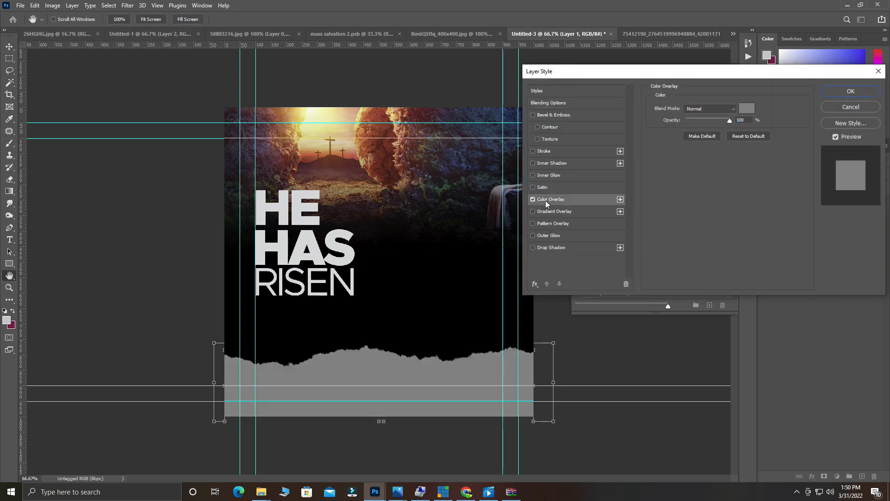
click(747, 110)
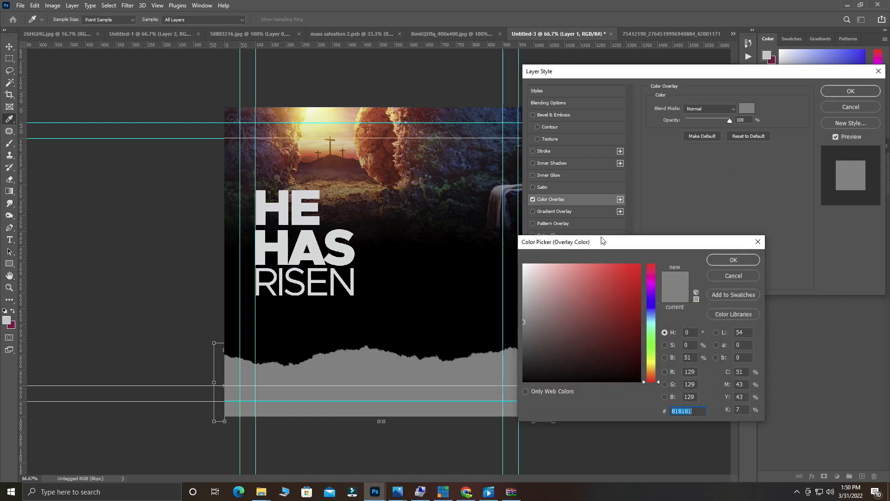
click(526, 269)
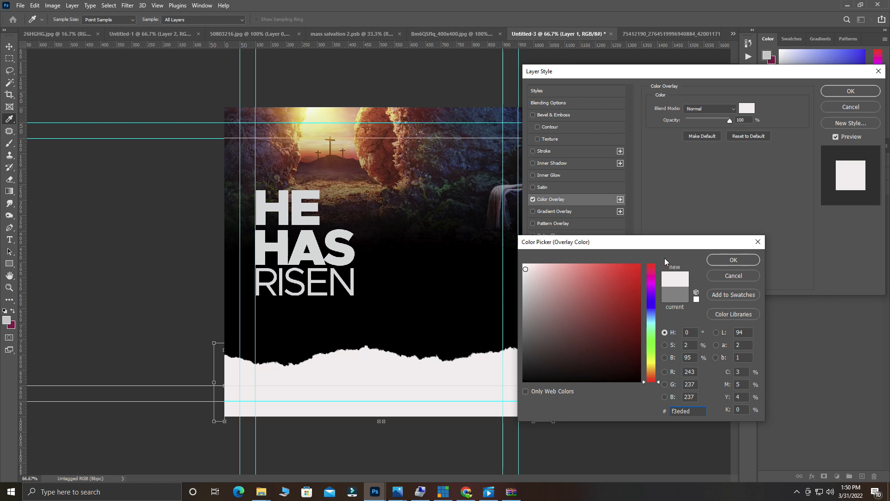
click(526, 273)
click(727, 259)
click(850, 90)
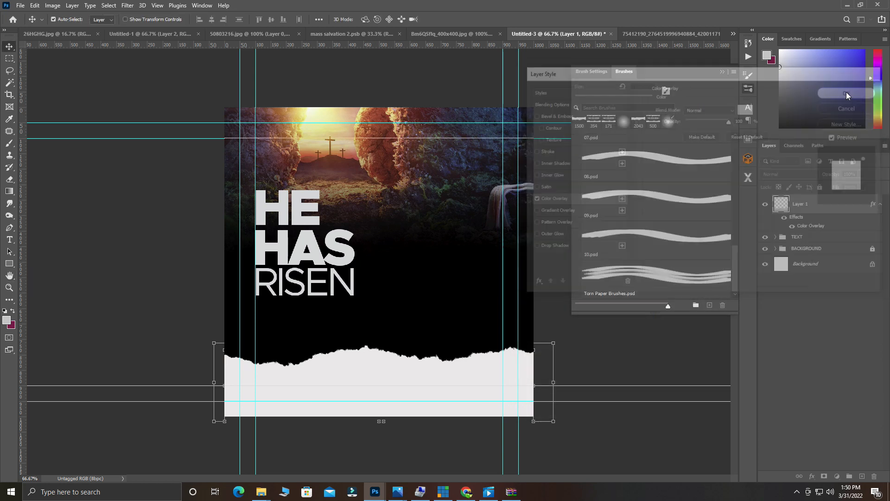
Toggle the Color Overlay off and on to compare the torn paper.
click(791, 227)
click(791, 227)
click(791, 227)
Close the brushes panel, check the flyer zoomed, deselect Layer 1, and choose the Rectangle tool.
click(724, 72)
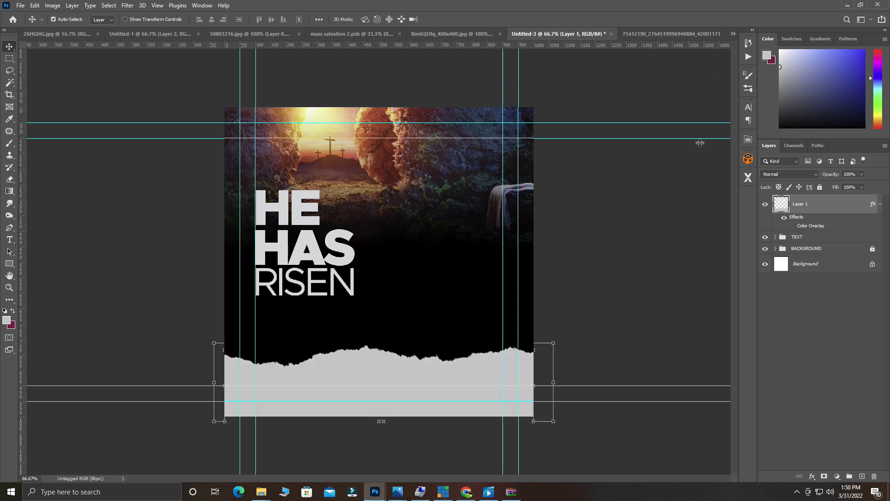
ctrl+click(293, 227)
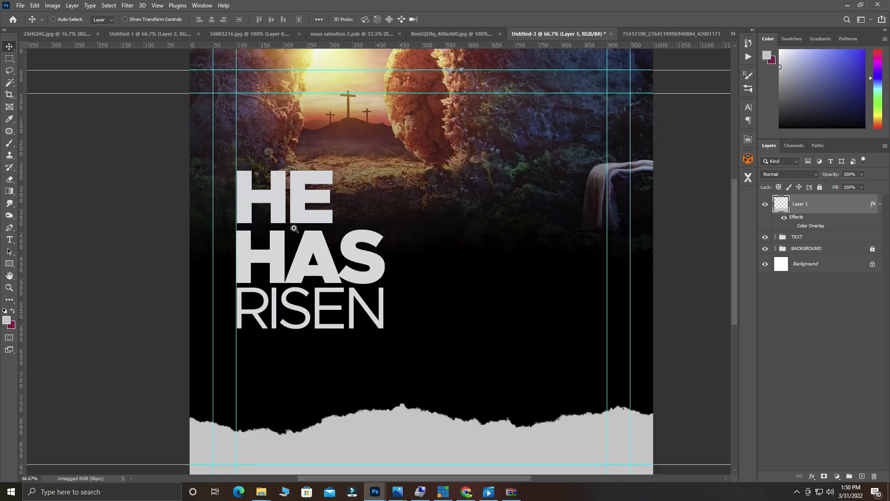
ctrl+alt+click(294, 228)
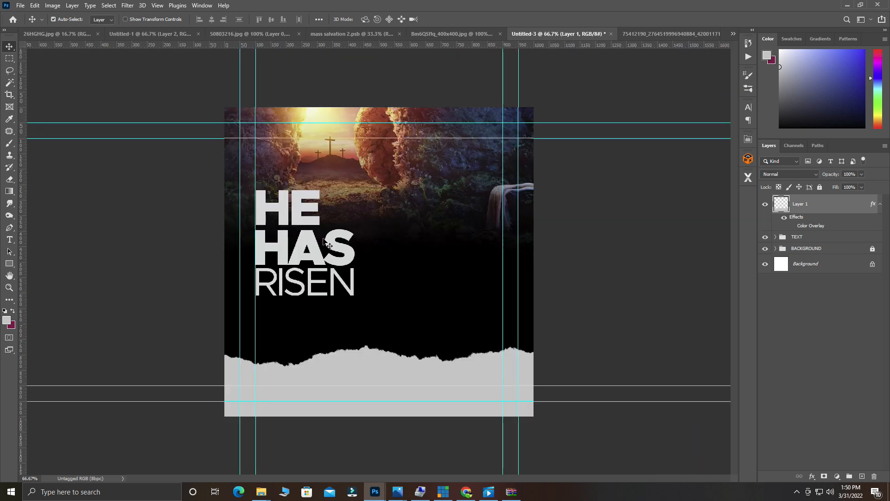
ctrl+click(571, 266)
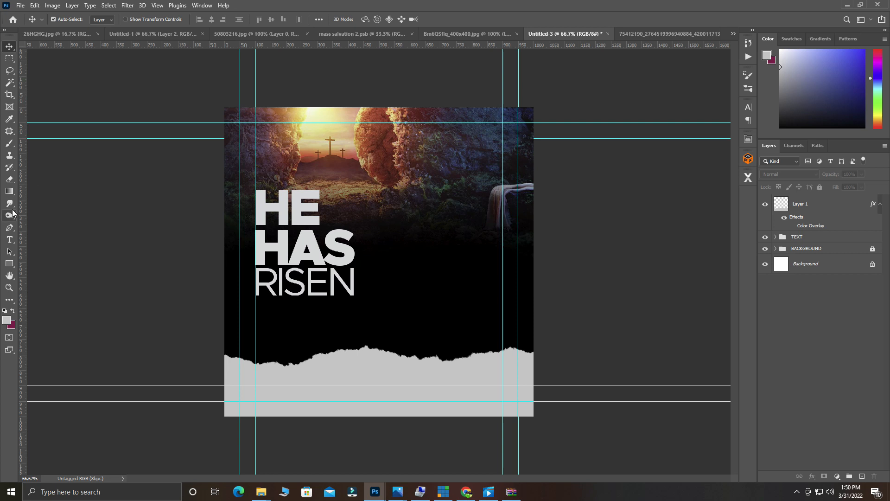
click(9, 263)
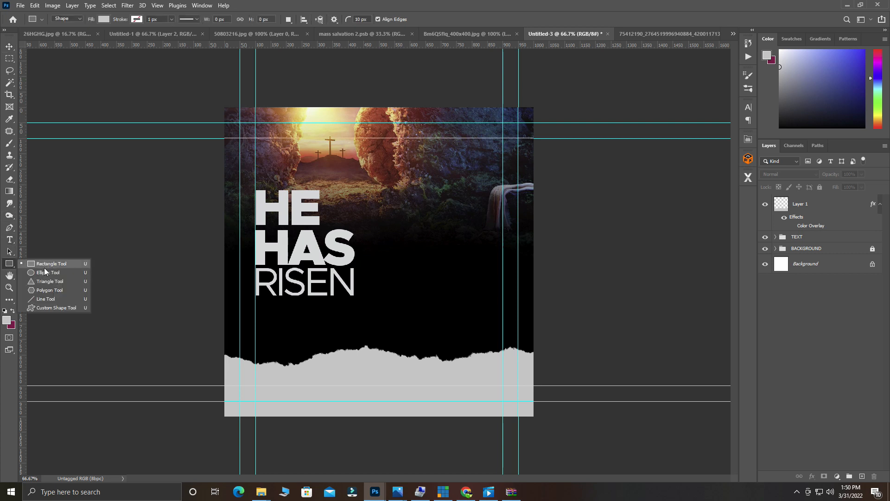
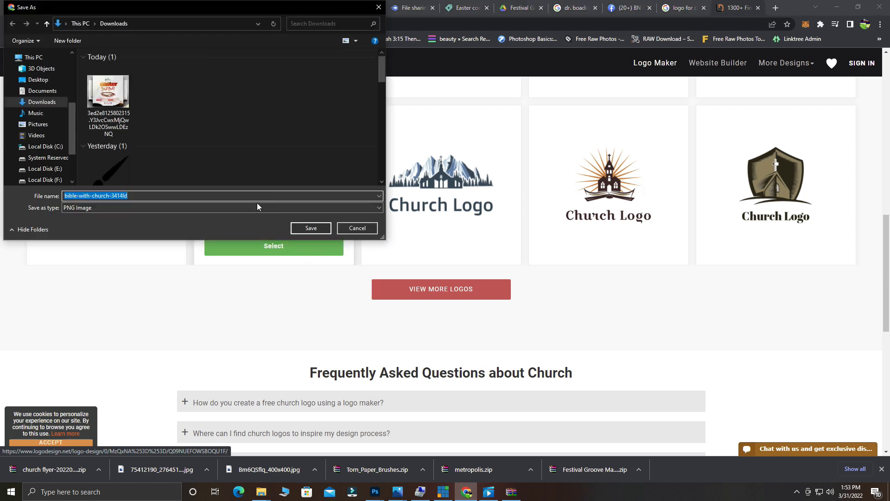
Download the church logo as a PNG and drag it from the Downloads folder into Photoshop.
click(310, 228)
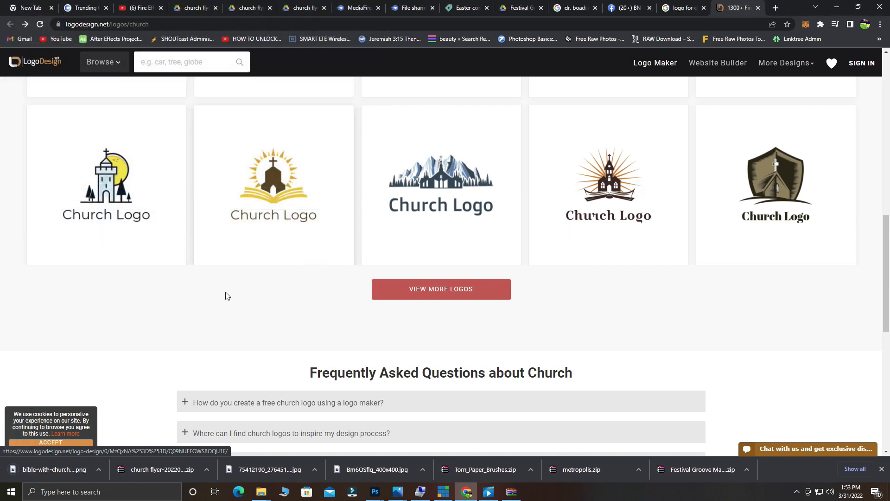
click(99, 470)
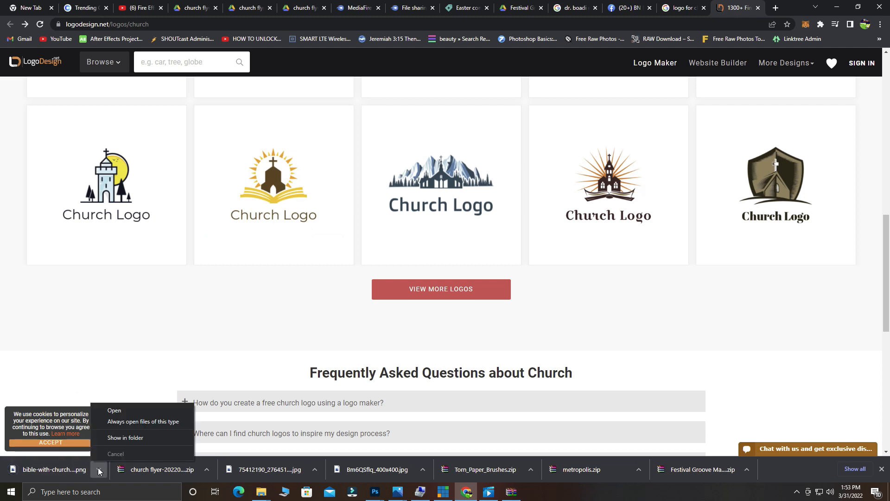
click(138, 440)
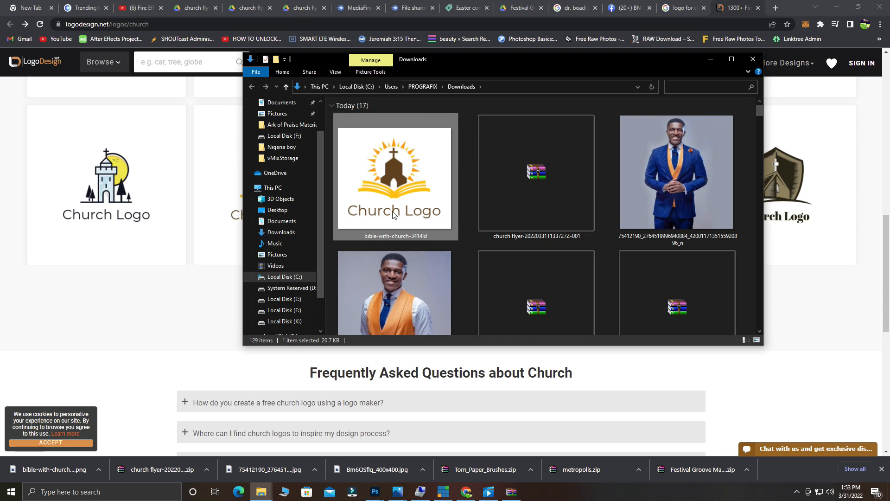
drag(396, 220, 675, 16)
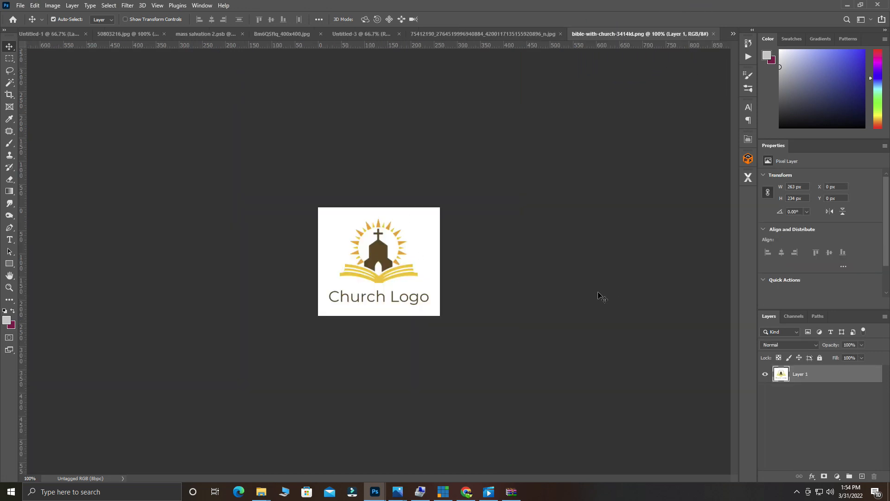
Magic Wand-select and delete the logo's white background, then zoom in and redo it cleanly.
click(9, 83)
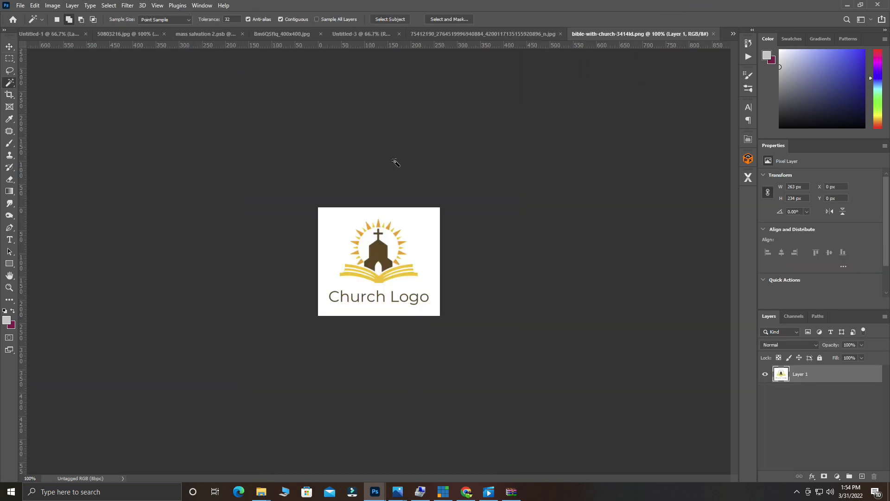
click(343, 222)
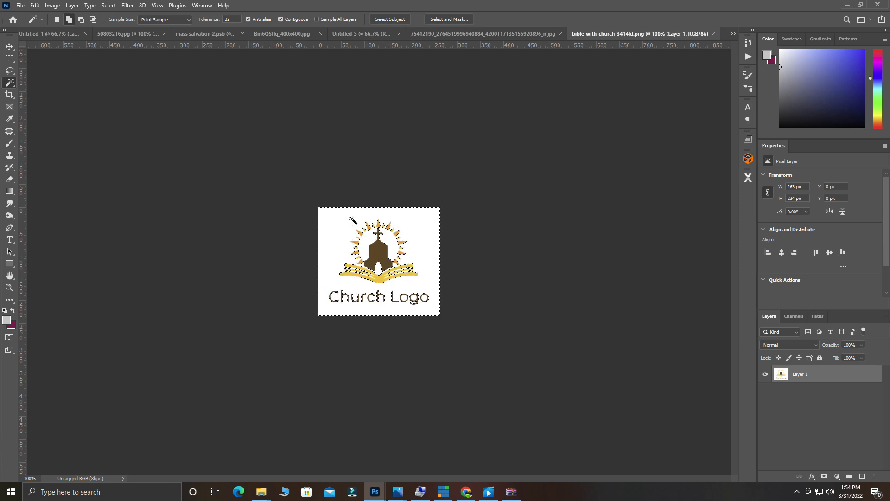
key(Delete)
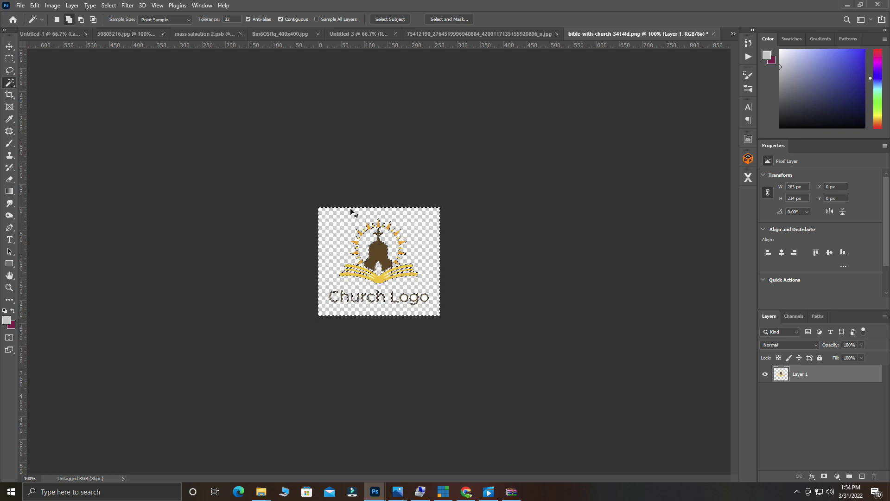
key(ctrl+d)
key(ctrl+z)
key(ctrl+z)
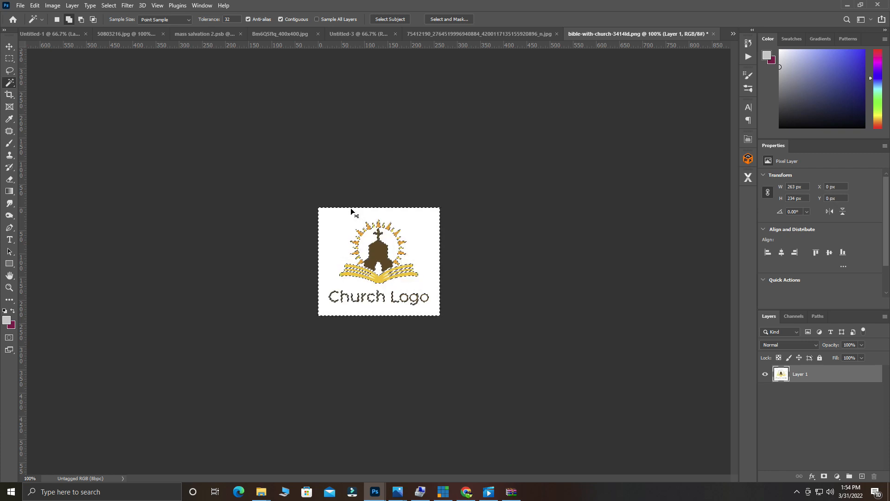
key(ctrl+d)
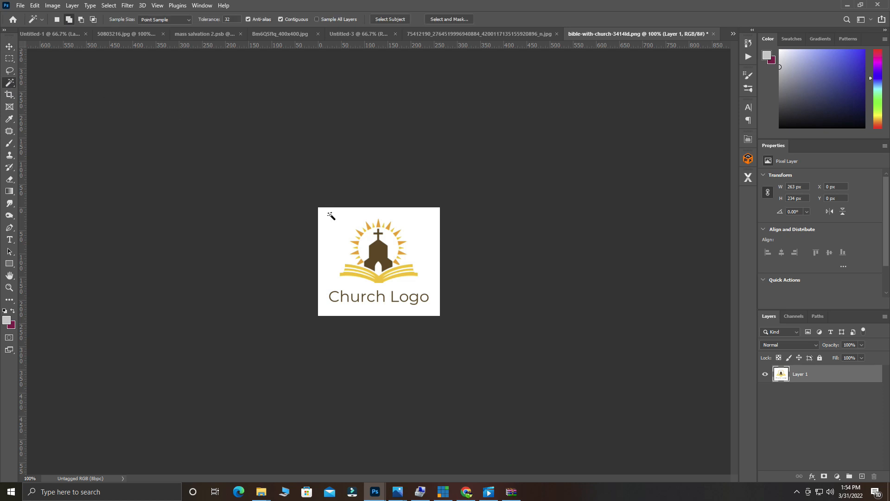
key(ctrl+plus)
key(ctrl+plus)
click(270, 209)
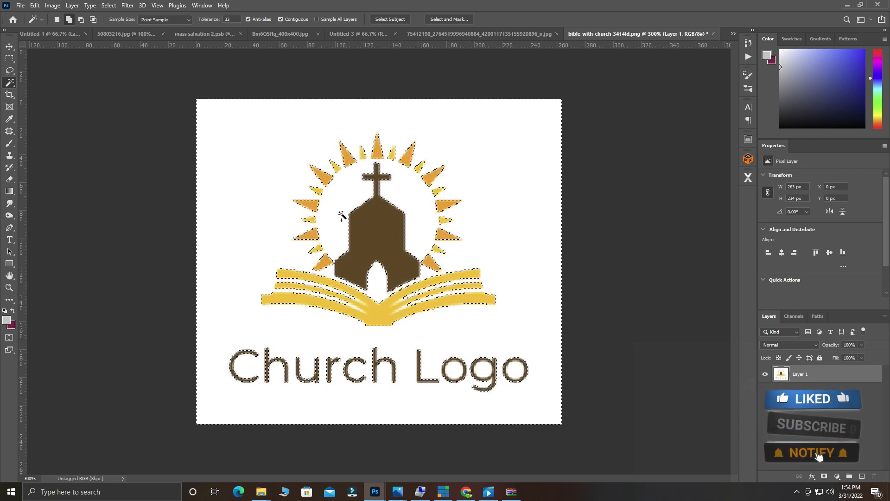
key(Delete)
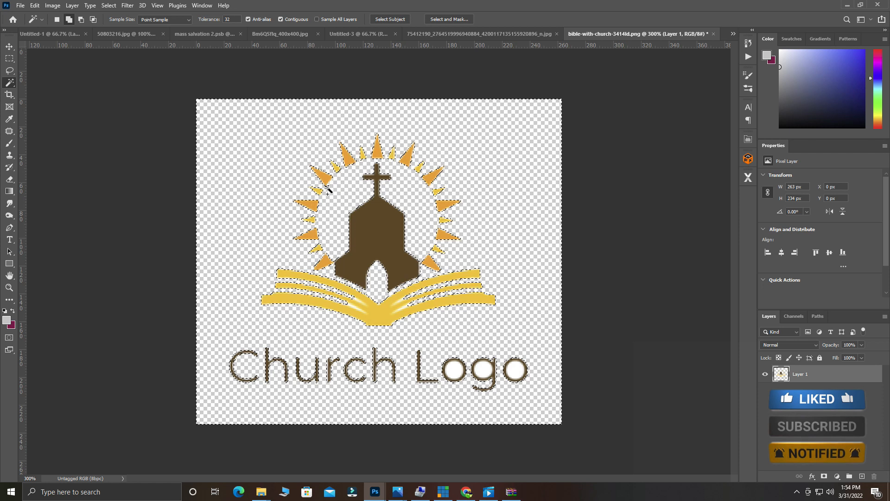
key(ctrl+d)
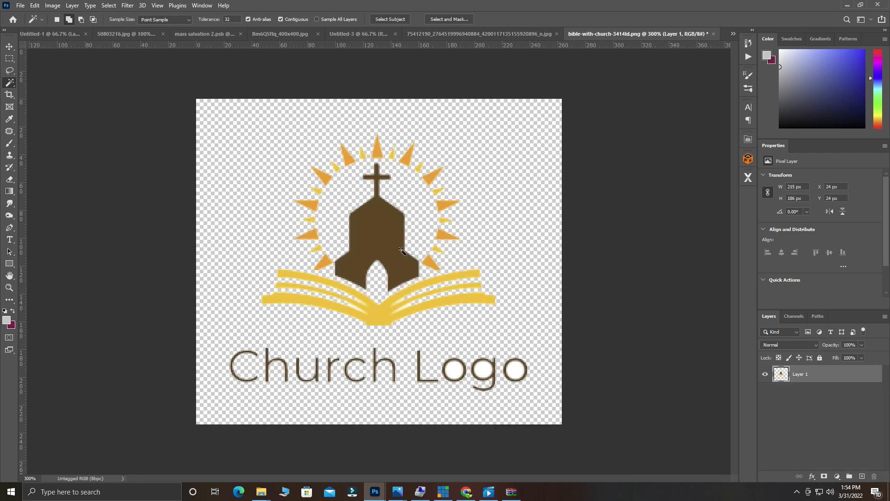
Erase the 'Church Logo' wording under the emblem with a rectangular selection.
click(9, 61)
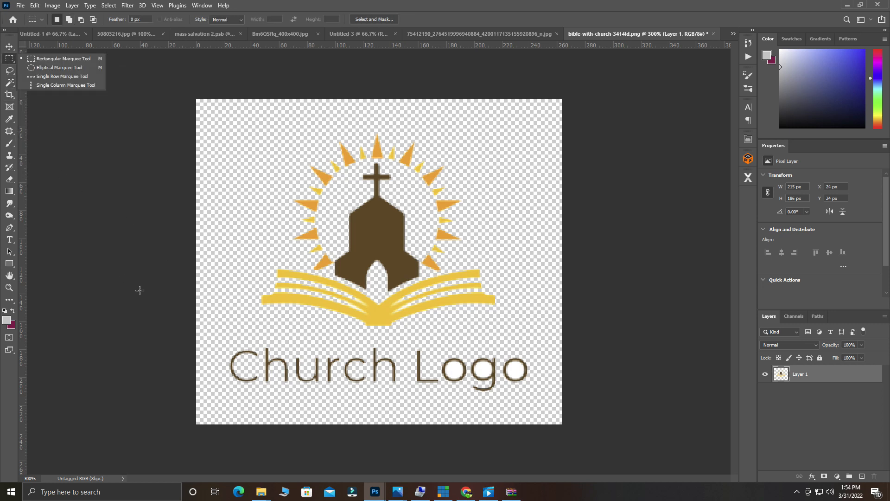
drag(221, 340, 547, 419)
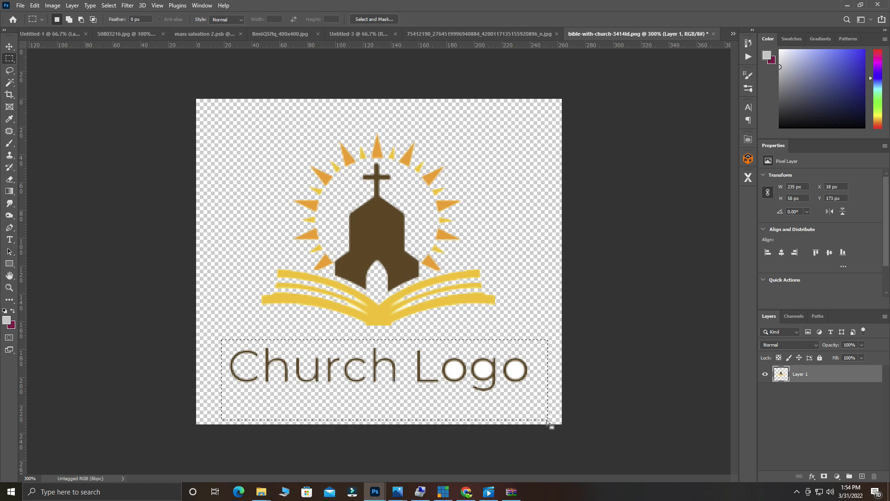
key(Delete)
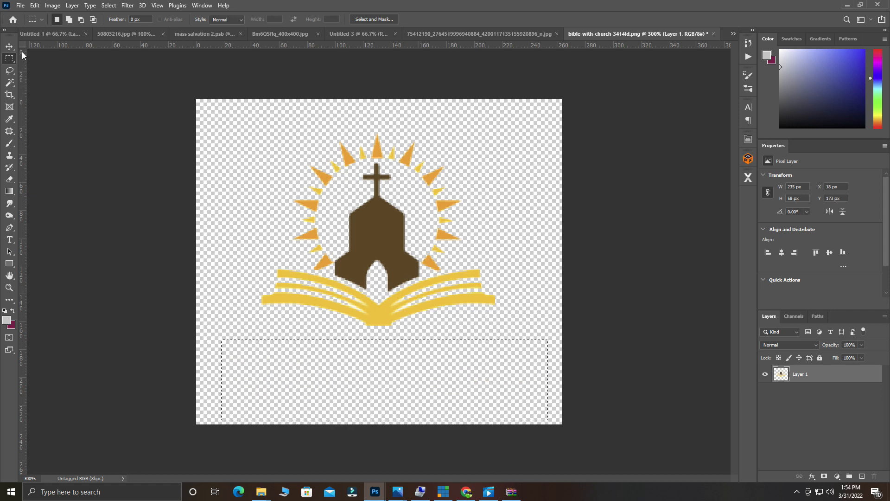
Cut the whole emblem to the clipboard and switch to the Untitled-3 HE HAS RISEN flyer.
click(9, 46)
key(ctrl+a)
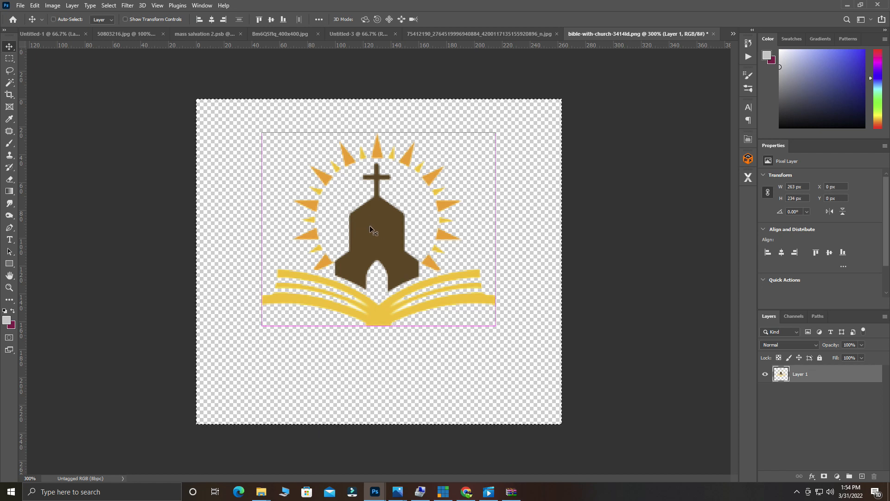
key(ctrl+x)
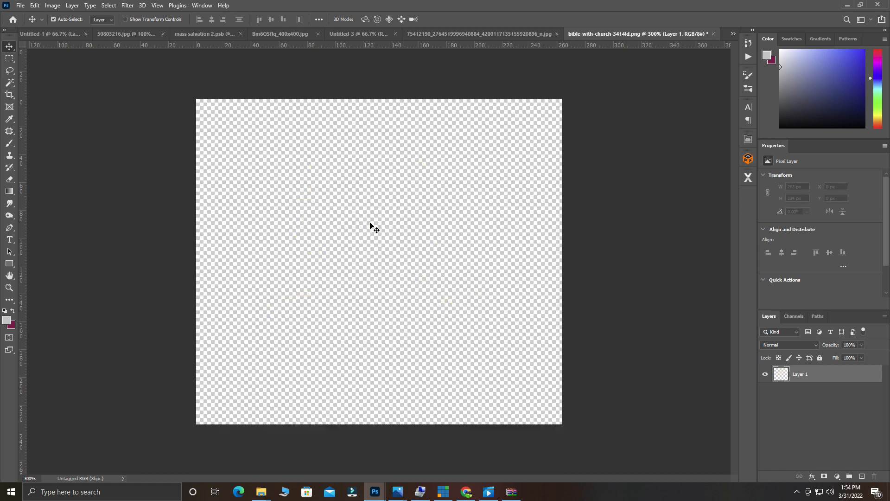
click(282, 31)
click(426, 31)
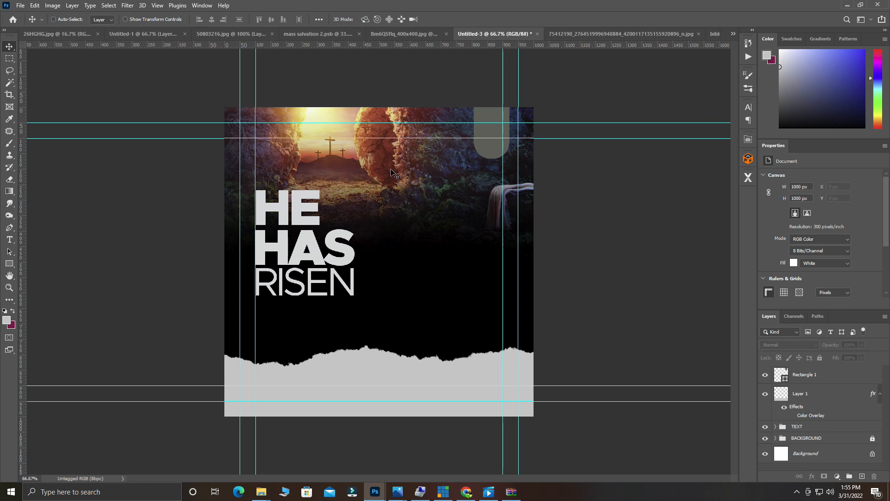
Paste the emblem into the flyer, scale it to about 60%, and centre it in the top-right tab.
key(ctrl+v)
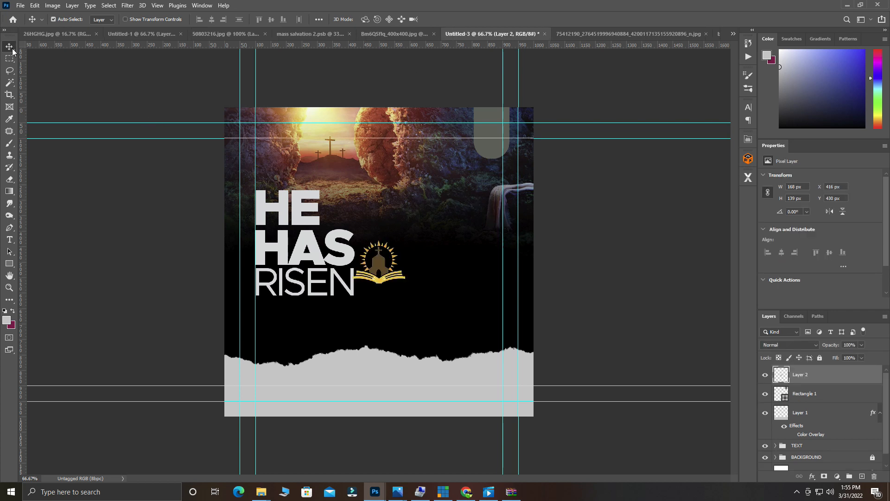
drag(381, 265, 482, 146)
key(ctrl+t)
drag(518, 117, 491, 131)
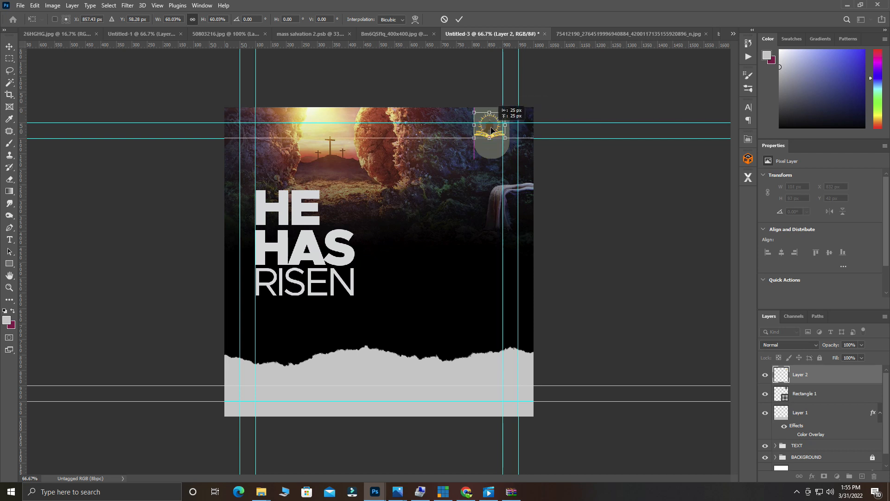
click(459, 19)
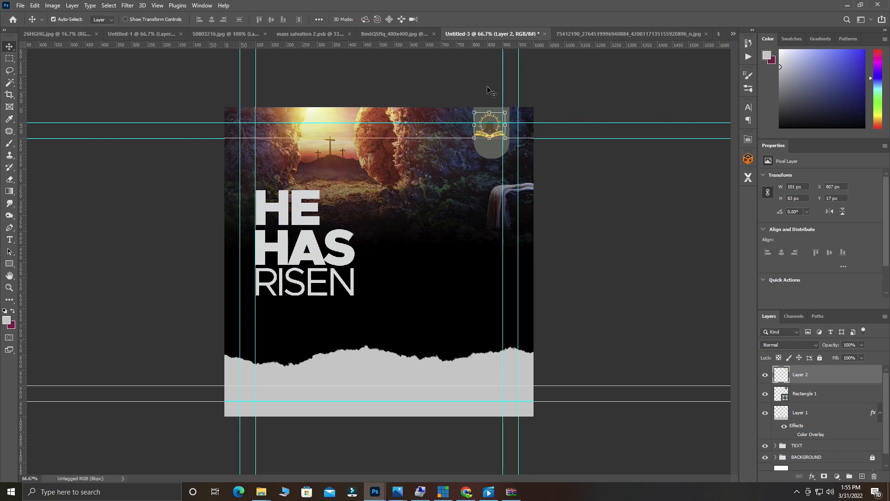
drag(490, 133, 493, 134)
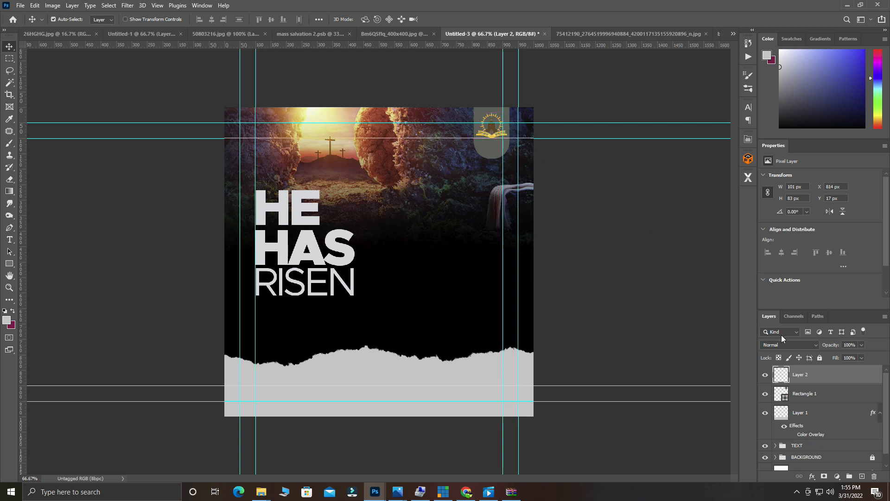
Give the emblem's Layer 2 a white Color Overlay at 80% opacity.
right_click(813, 378)
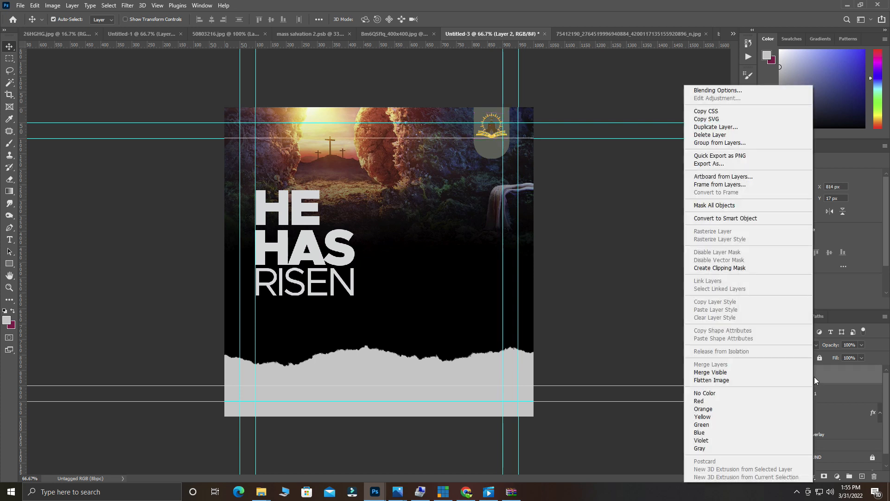
click(714, 90)
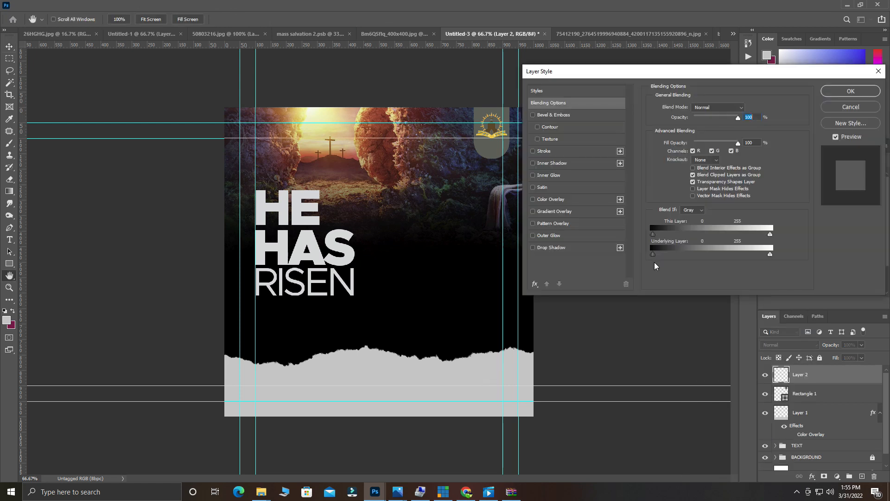
click(550, 199)
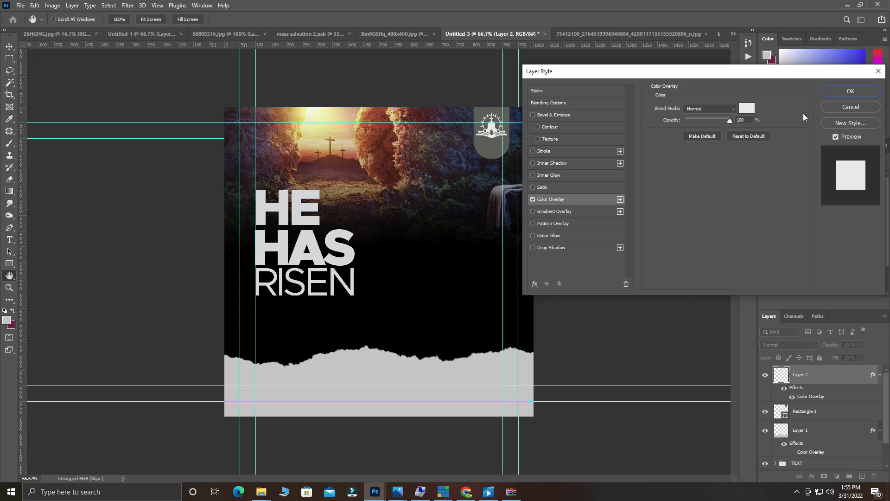
drag(728, 120, 725, 126)
click(848, 91)
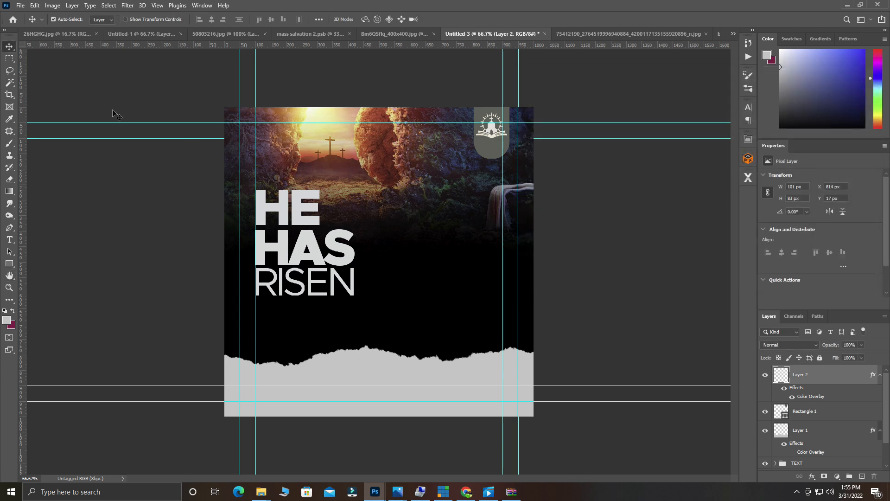
click(319, 291)
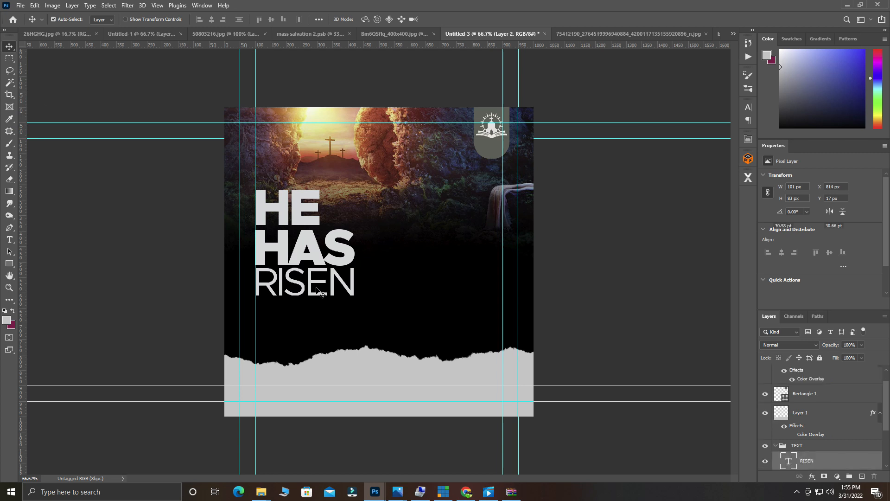
Recolour the word RISEN burnt orange #ce6d26, sampled from tones in the photo.
double_click(320, 291)
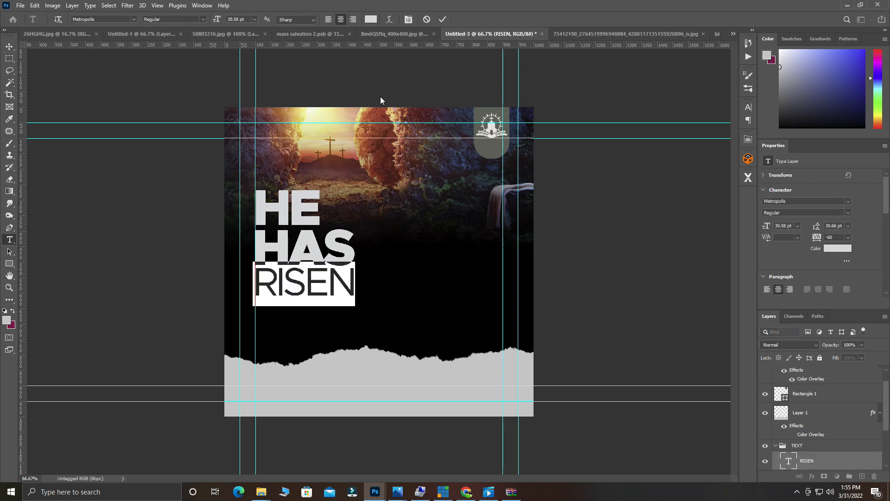
click(374, 21)
click(379, 122)
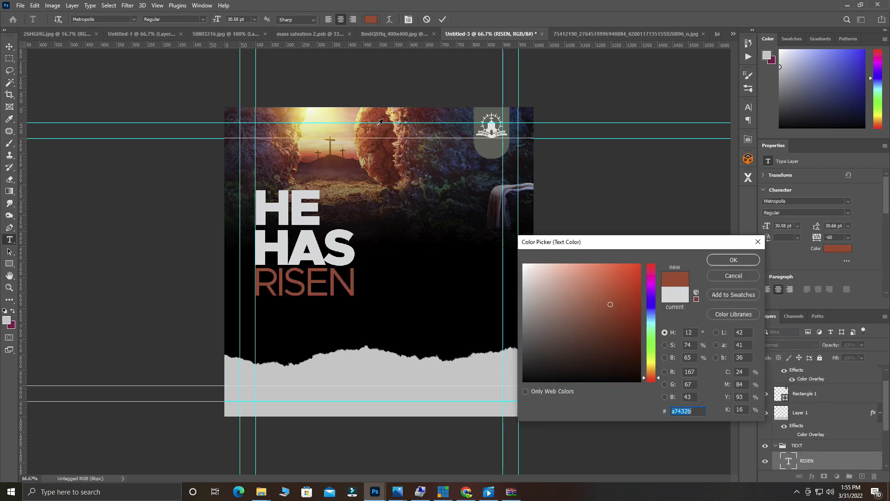
click(312, 109)
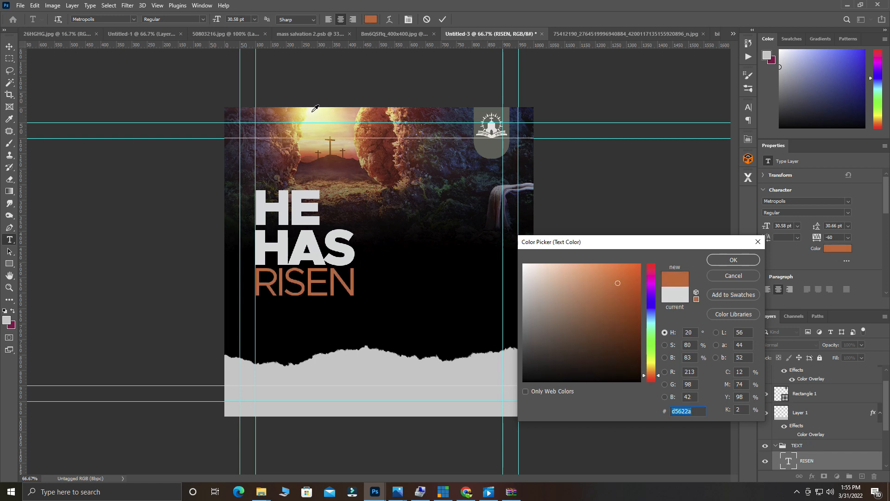
click(313, 110)
click(351, 111)
click(343, 112)
click(346, 111)
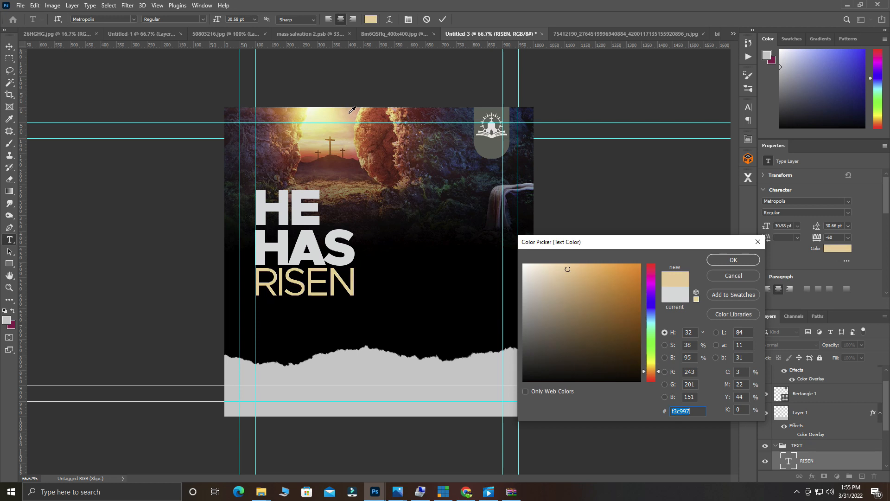
click(372, 117)
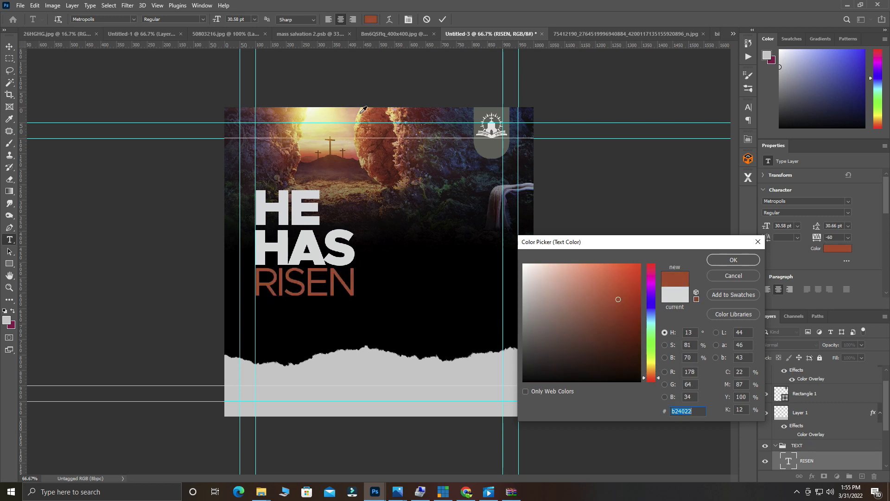
click(355, 112)
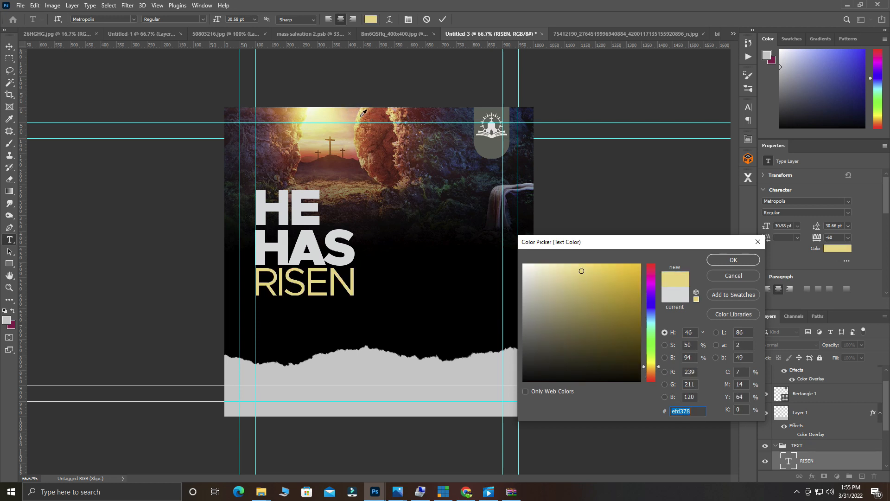
click(366, 110)
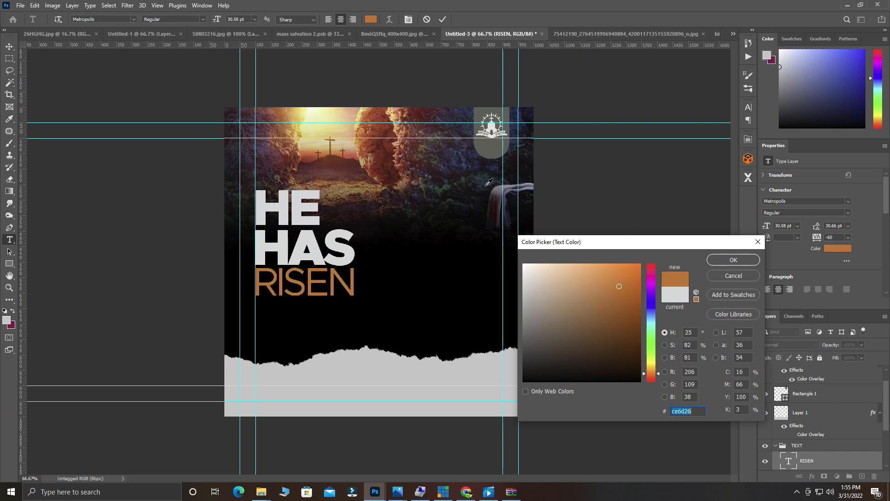
click(733, 261)
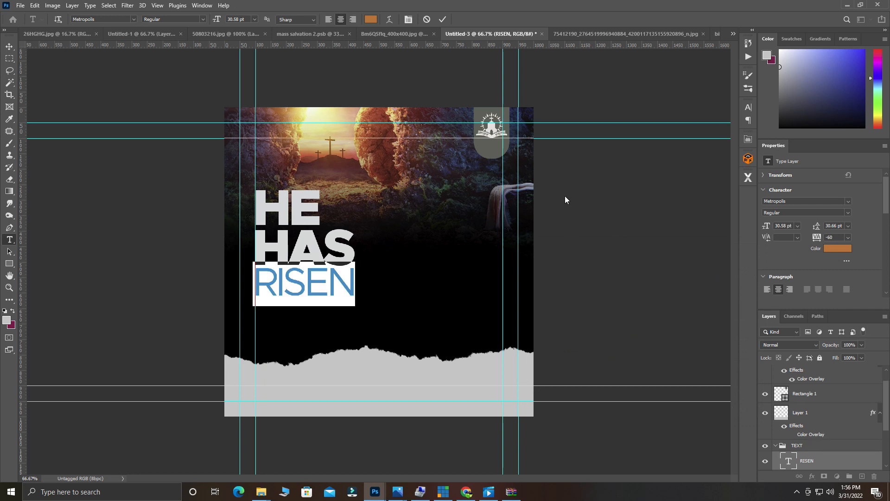
click(443, 18)
Zoom in on the top of the flyer and select the church logo layer.
key(v)
ctrl+click(437, 201)
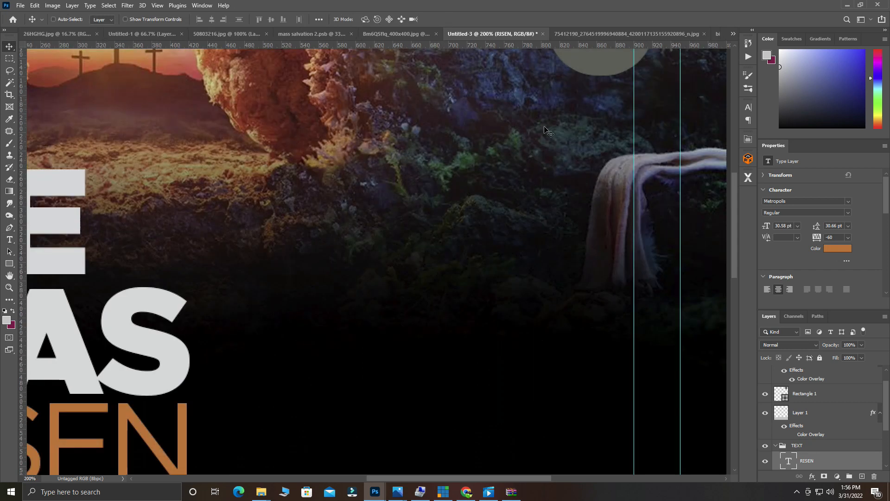
scroll(510, 155, up, 4)
alt+click(510, 155)
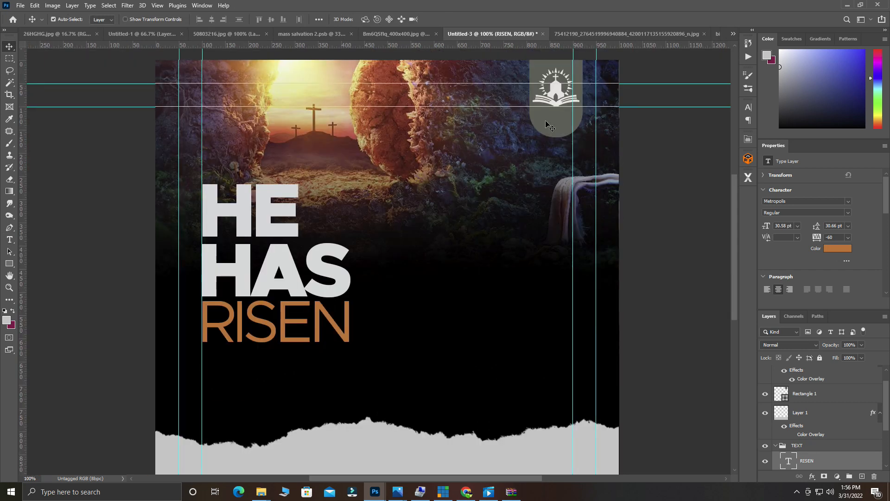
click(554, 97)
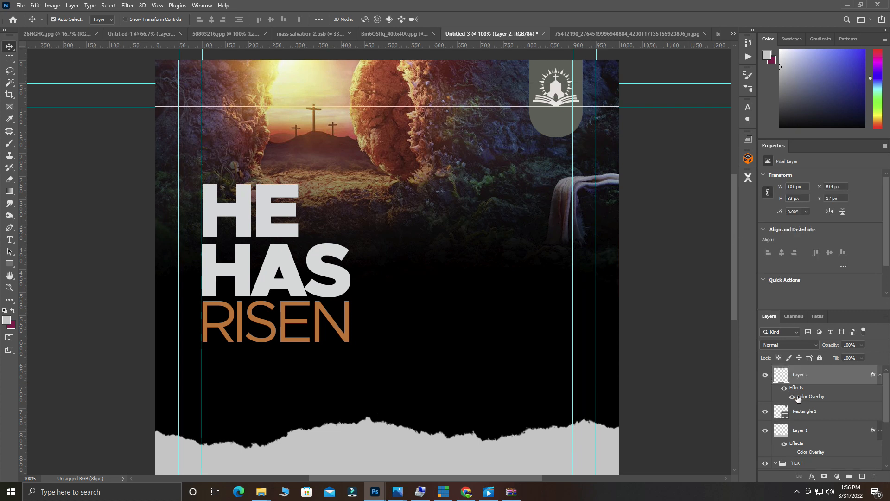
Review the logo's Color Overlay settings, then bring up the cut-out photo of the man.
double_click(799, 398)
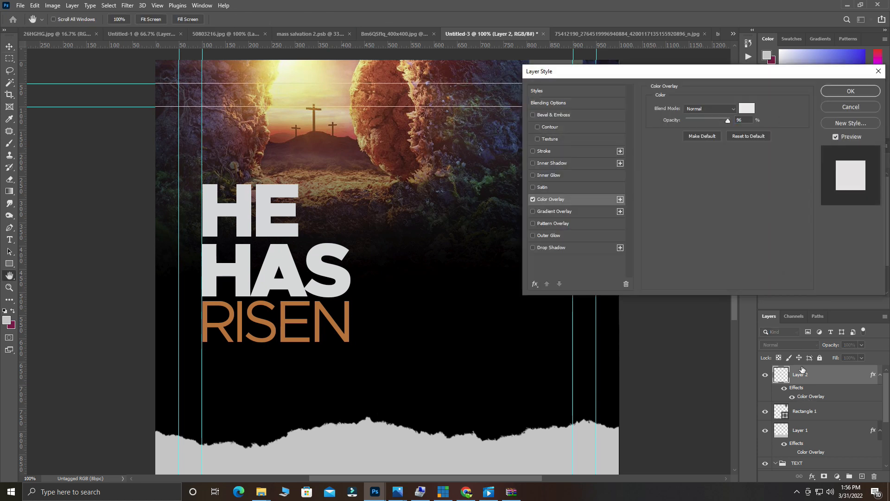
click(850, 91)
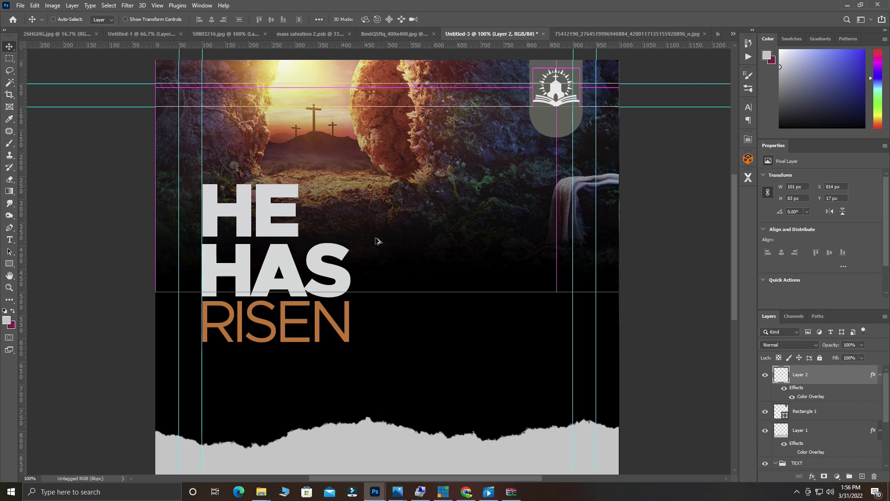
key(ctrl+minus)
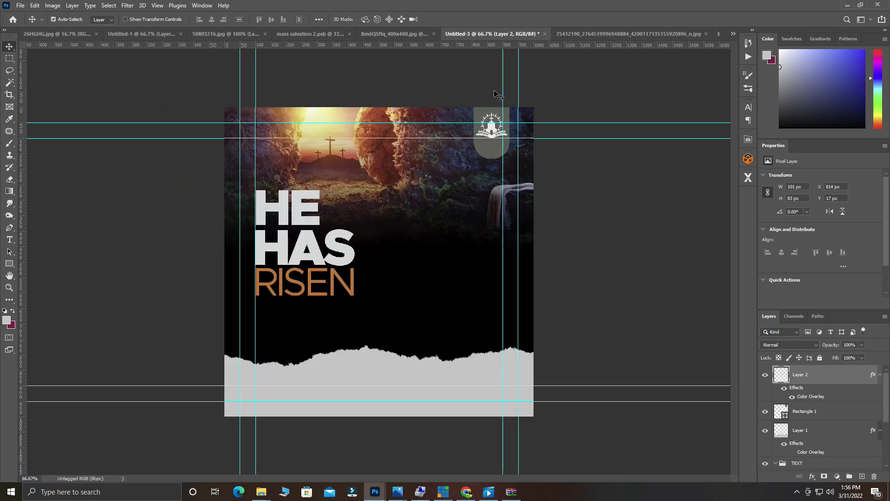
click(569, 38)
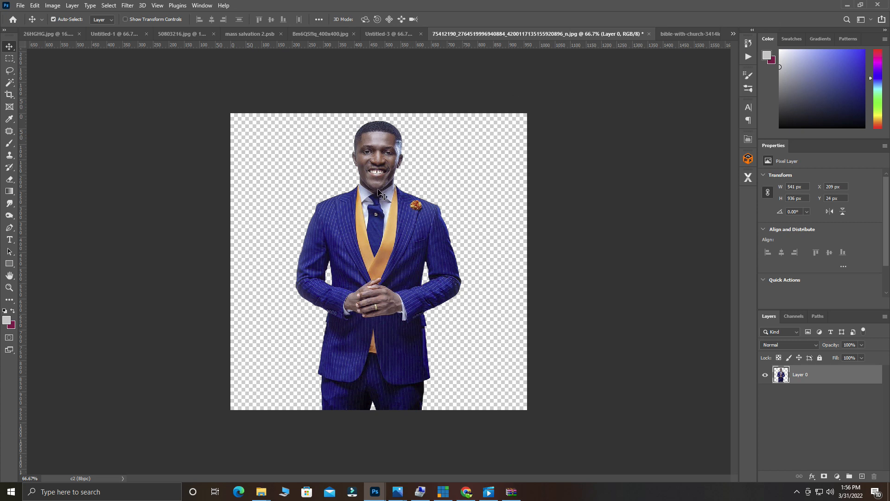
Drag the suited man's cut-out onto the flyer and place his Layer 3 beneath the torn-paper Layer 1.
mouse_move(361, 224)
mouse_down()
mouse_move(430, 163)
mouse_move(430, 140)
mouse_move(367, 235)
mouse_up()
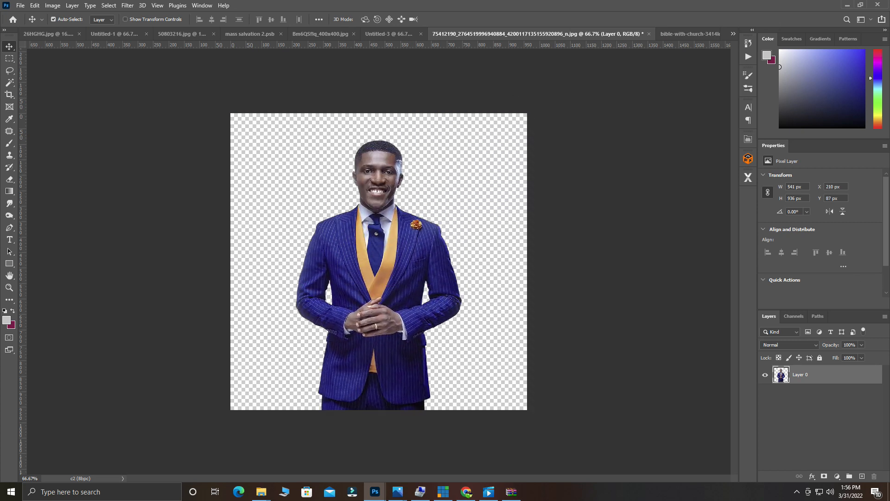
click(466, 491)
click(466, 491)
drag(387, 239, 378, 35)
drag(415, 199, 447, 285)
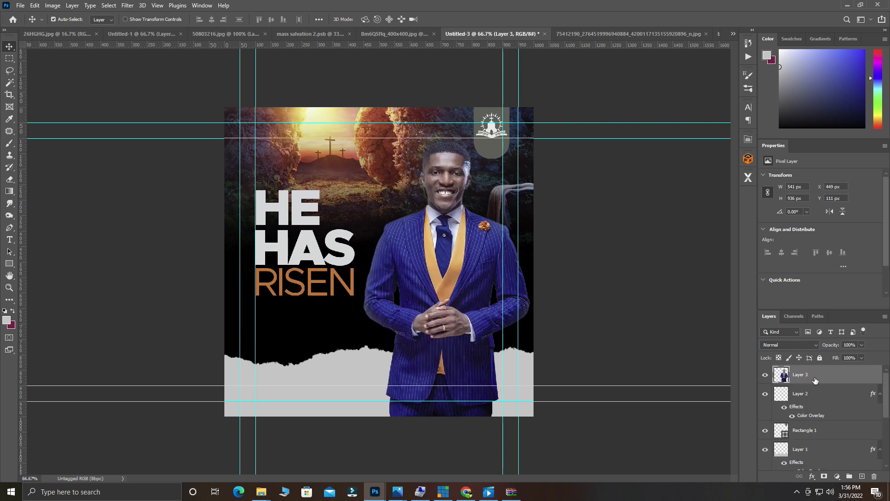
drag(815, 377, 808, 435)
Scale the man's photo down to about 81% and nudge it up beside the headline.
key(ctrl+t)
drag(363, 139, 391, 190)
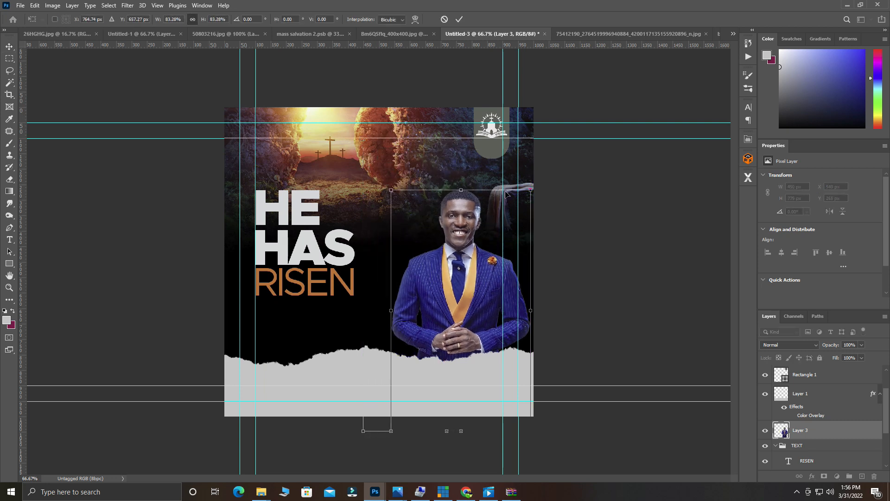
drag(528, 188, 526, 196)
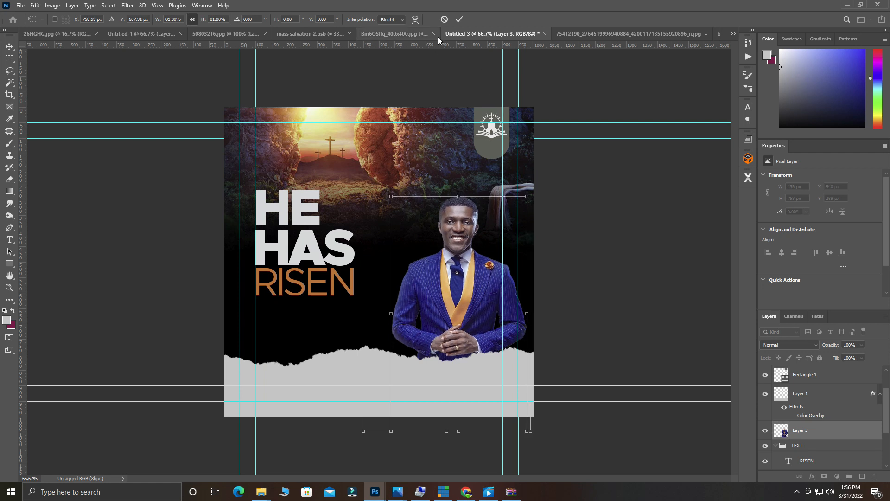
click(459, 19)
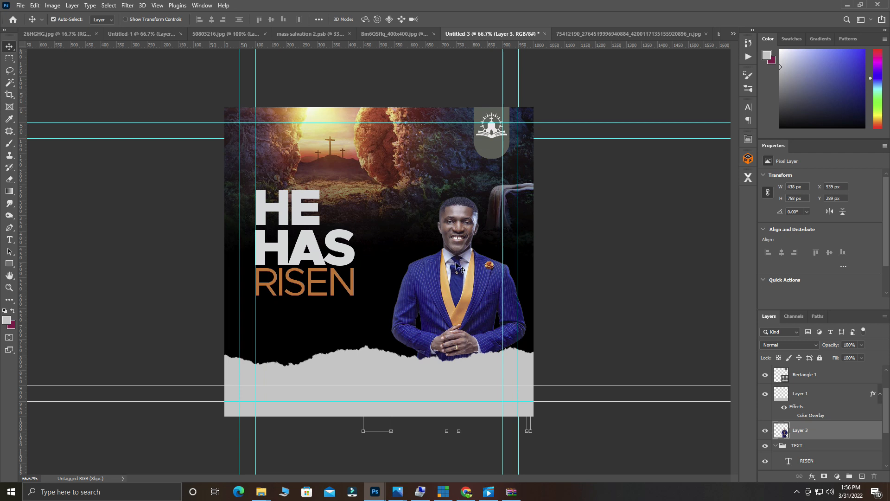
drag(457, 276, 452, 268)
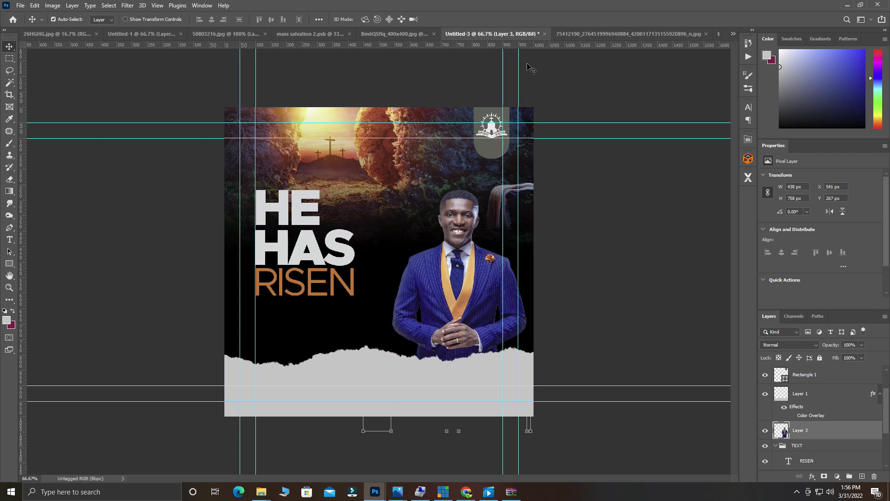
click(175, 109)
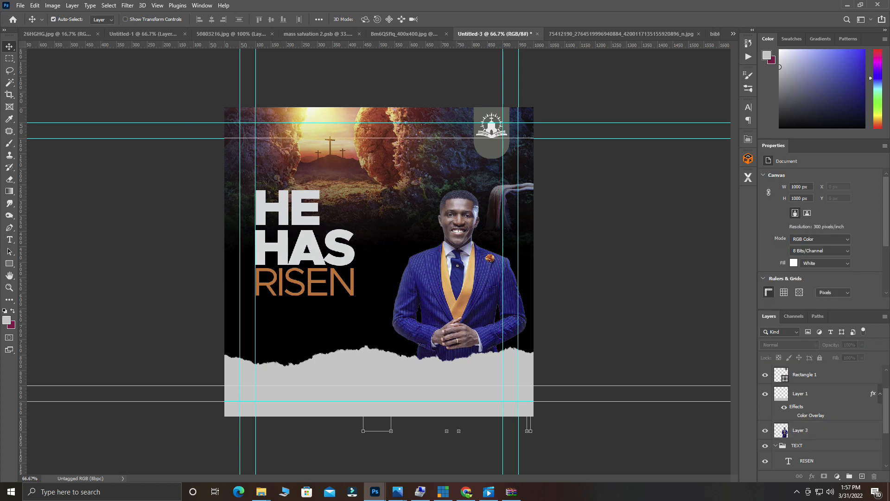
key(alt+Tab)
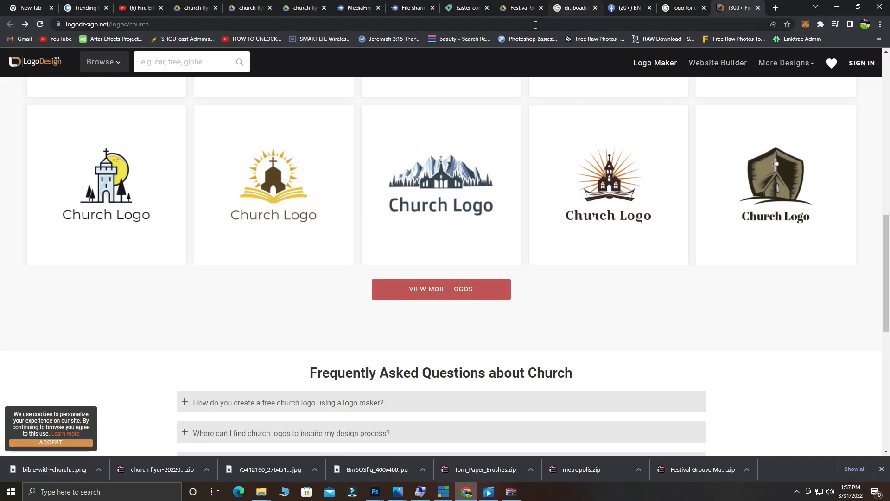
Minimize the Chrome church logos window to bring the Photoshop flyer back.
click(837, 7)
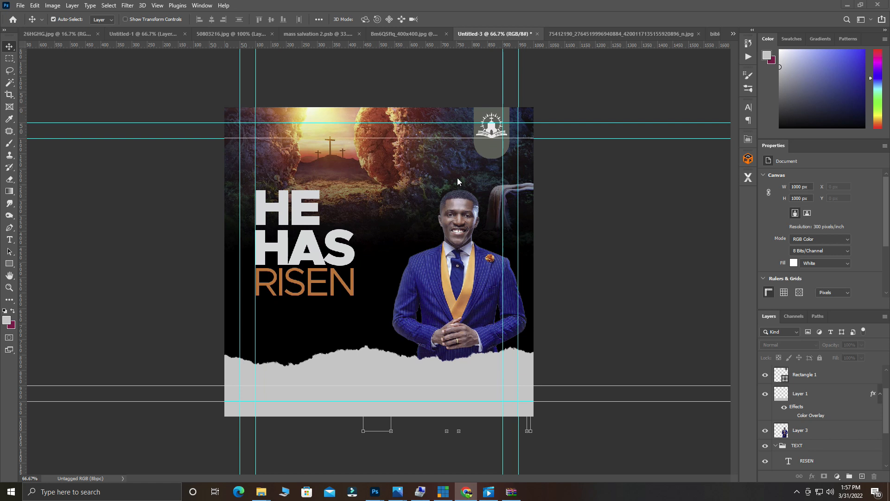
Add a new text line reading 'GLORIOUS' above the man's head.
click(13, 240)
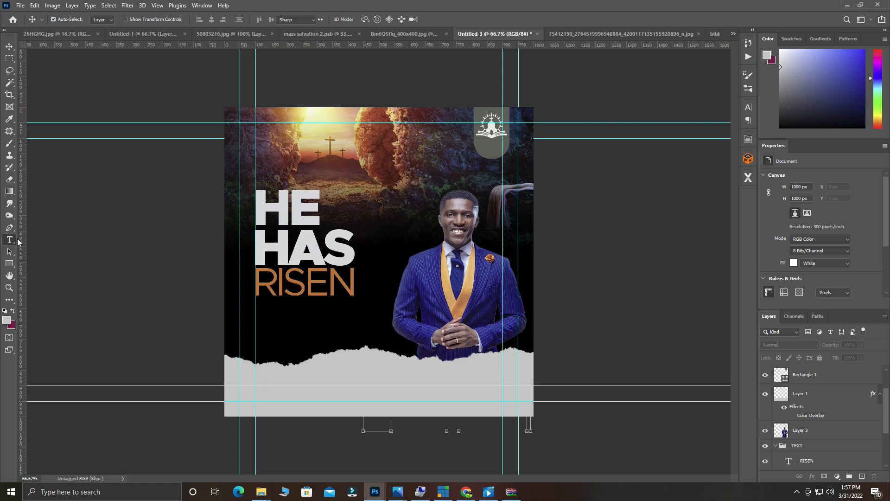
click(393, 197)
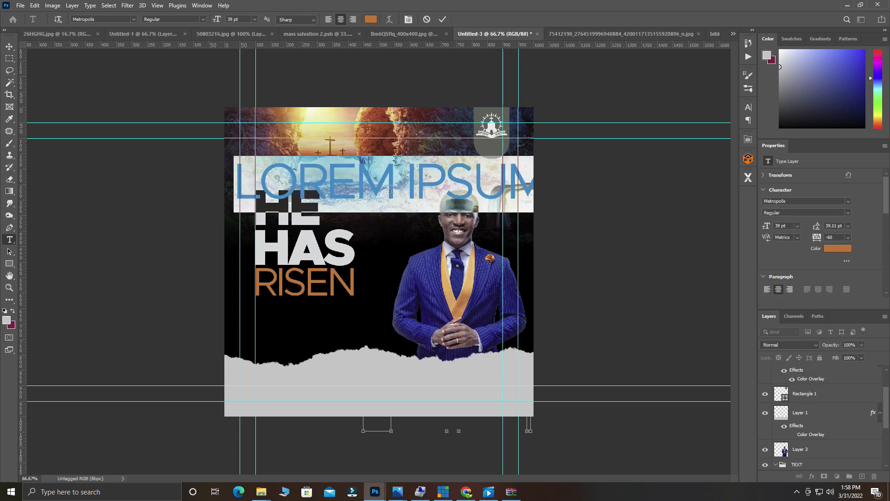
text(G)
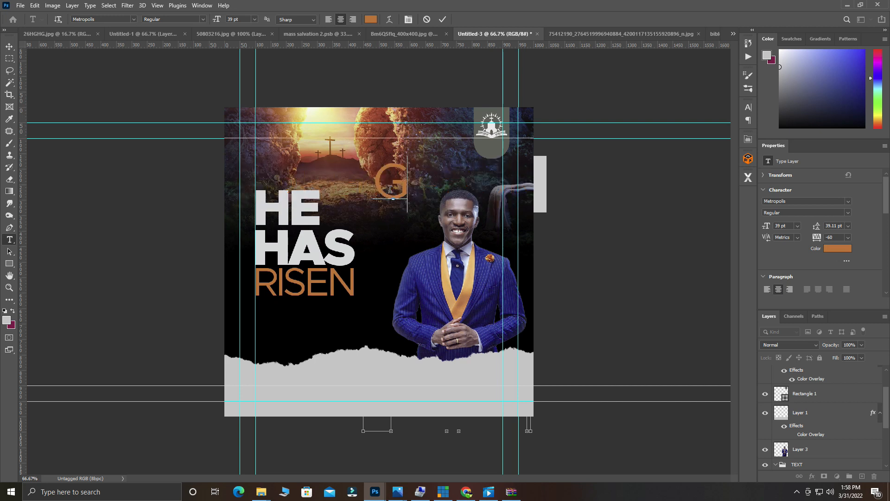
key(BackSpace)
text(GLORIOUS)
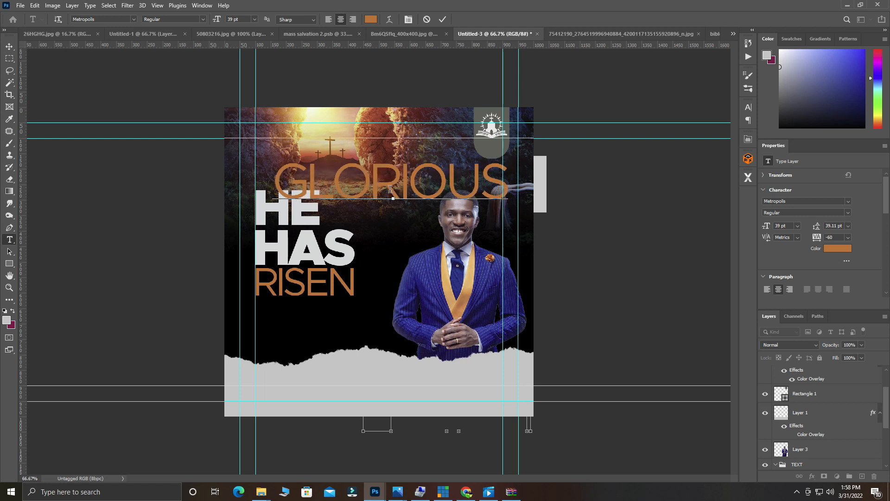
Set GLORIOUS to 6 pt Akrobat SemiBold and commit it.
key(ctrl+a)
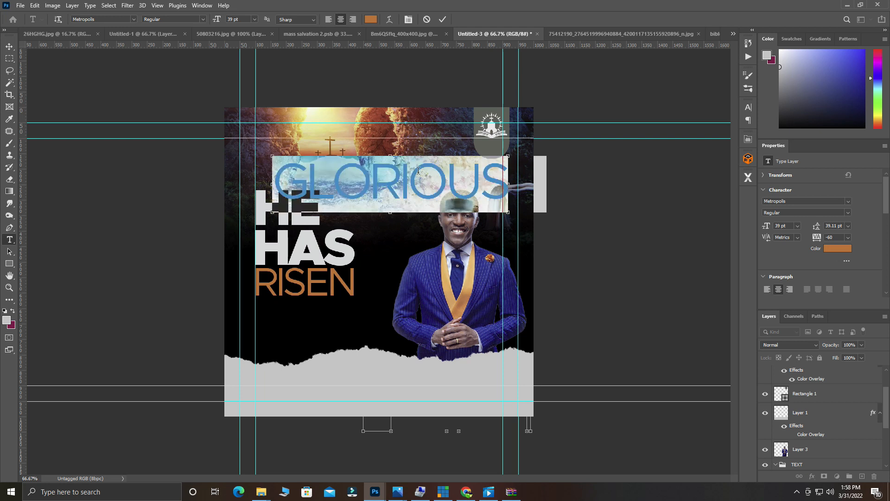
drag(217, 20, 207, 27)
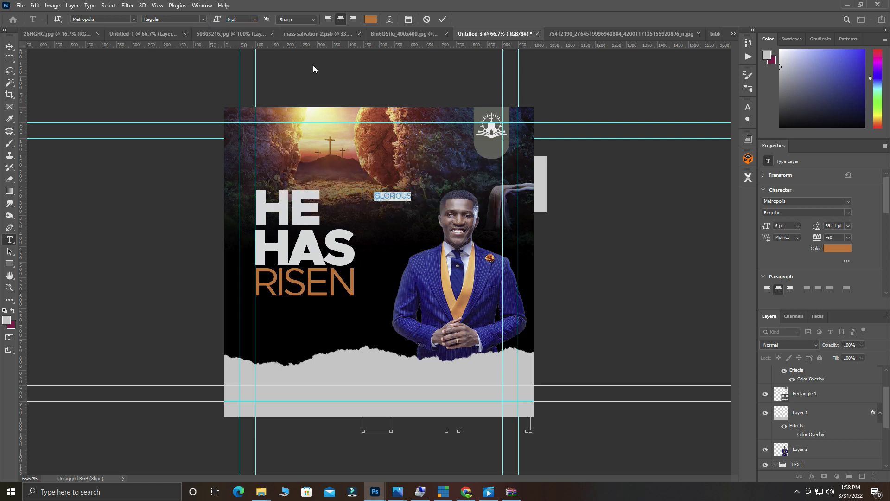
click(133, 19)
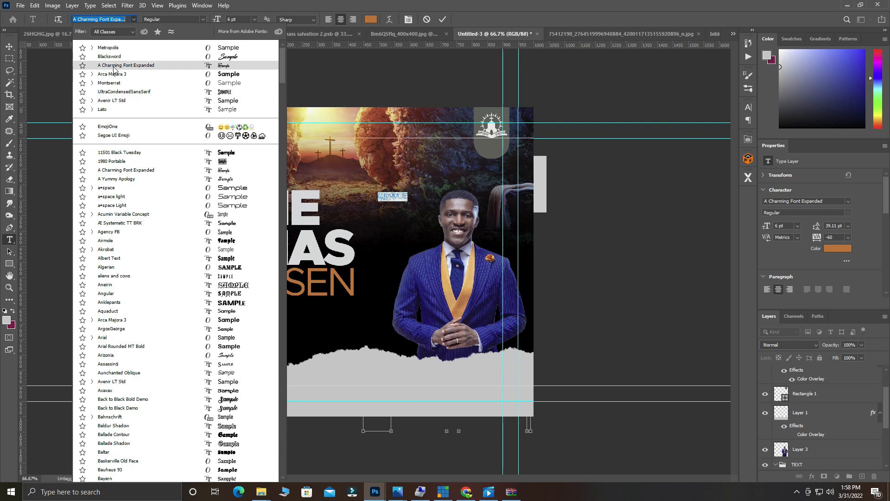
click(120, 20)
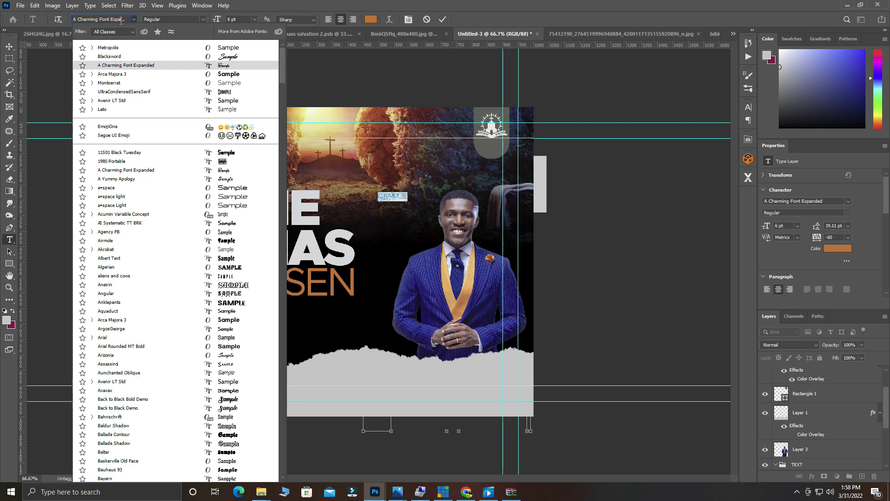
key(ctrl+a)
text(ak)
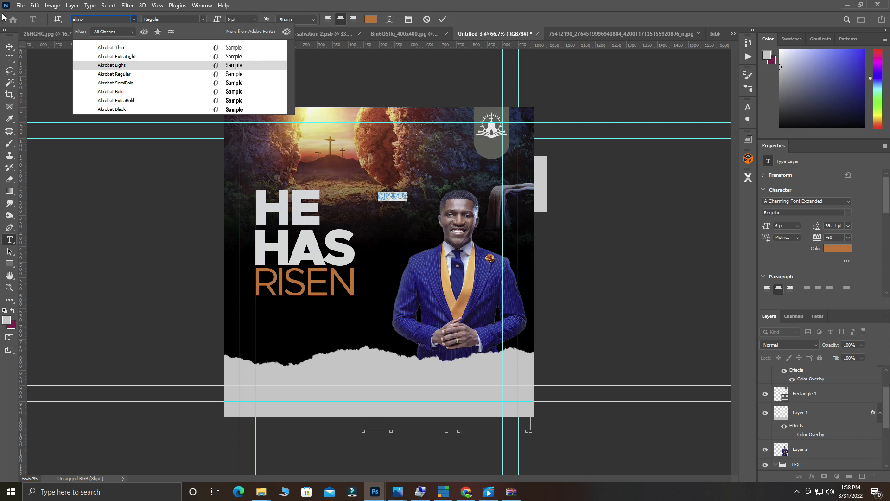
click(124, 85)
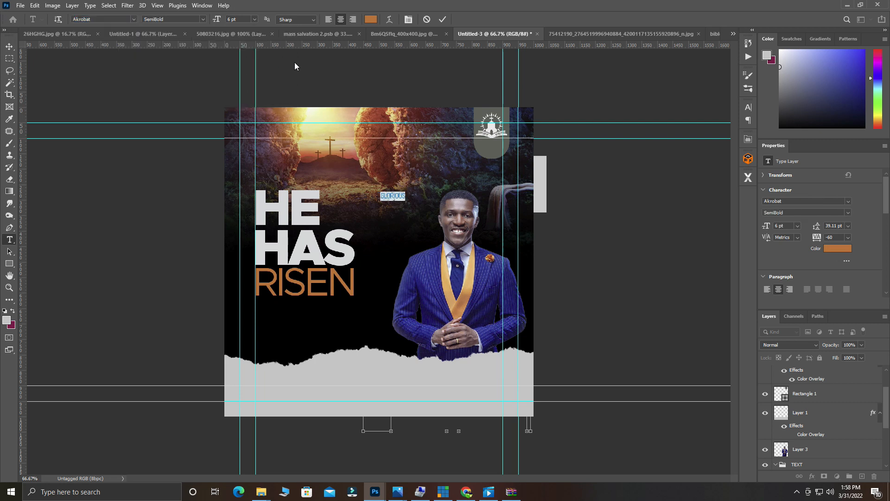
click(443, 19)
Move GLORIOUS beneath the logo badge at the top right.
click(17, 48)
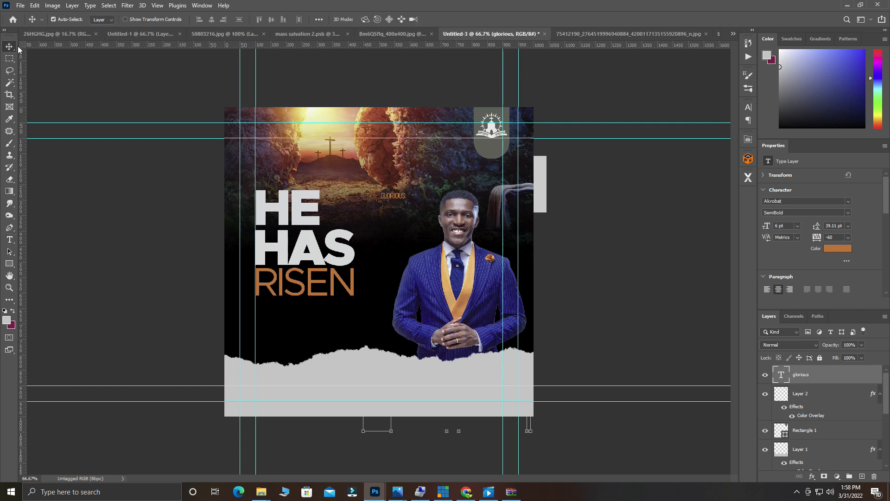
drag(397, 196, 493, 148)
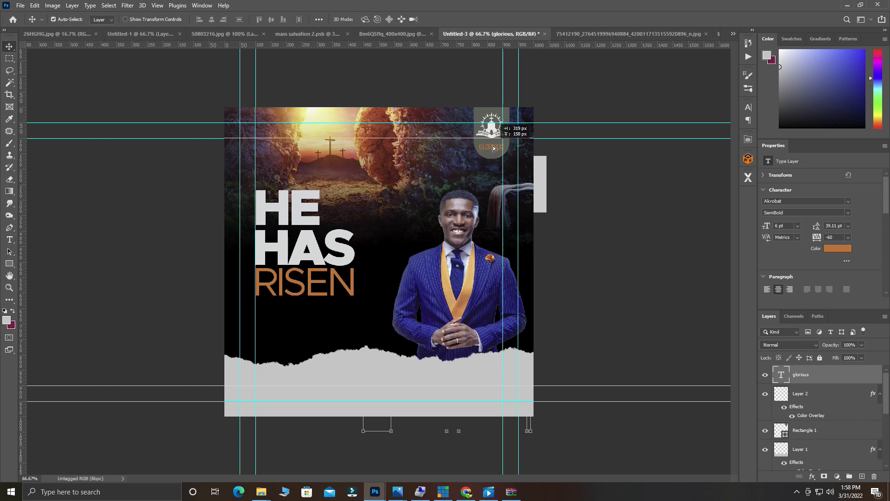
double_click(493, 148)
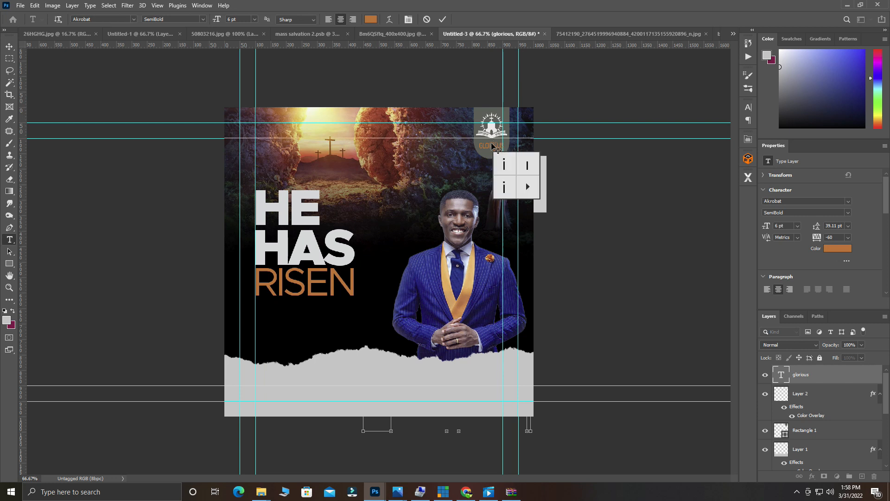
key(ctrl+Return)
key(v)
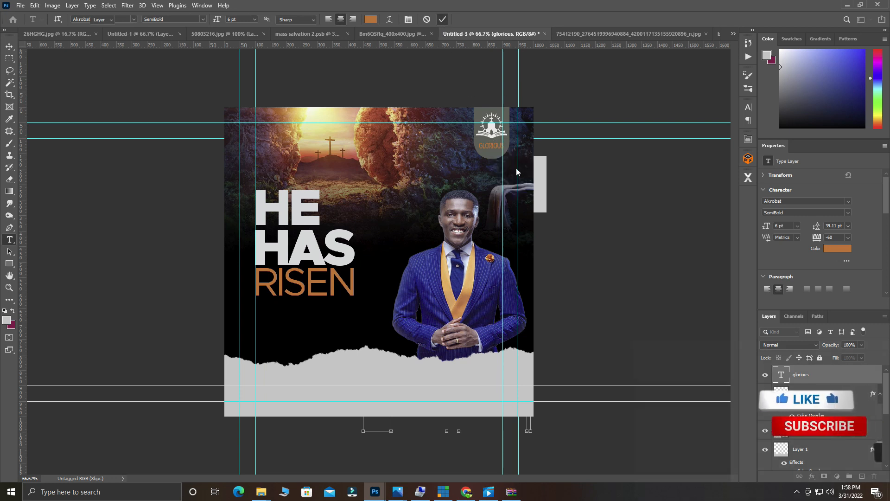
double_click(493, 147)
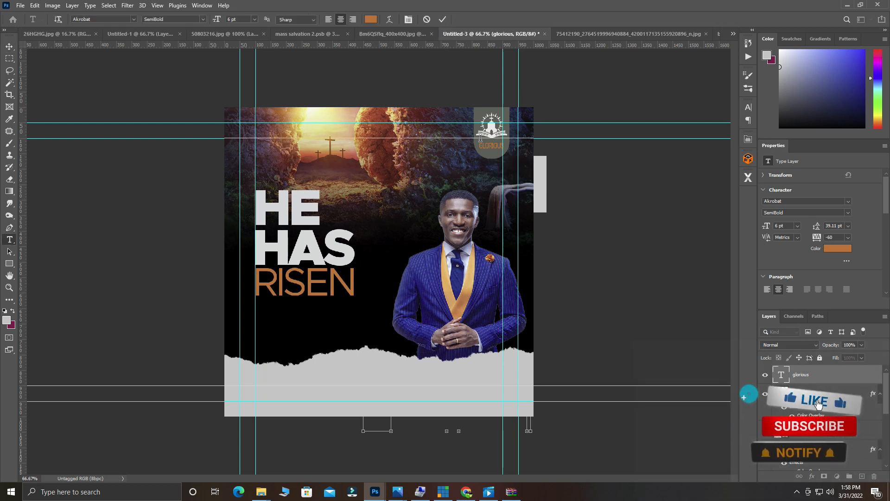
click(444, 20)
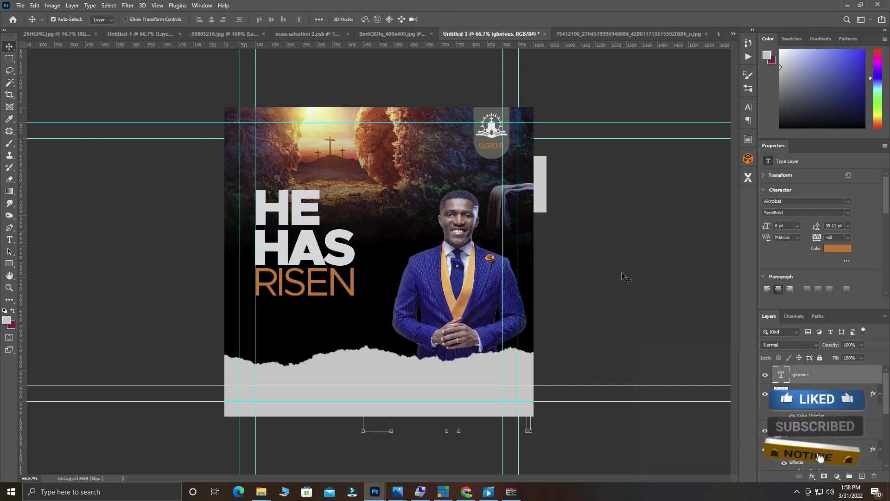
double_click(493, 147)
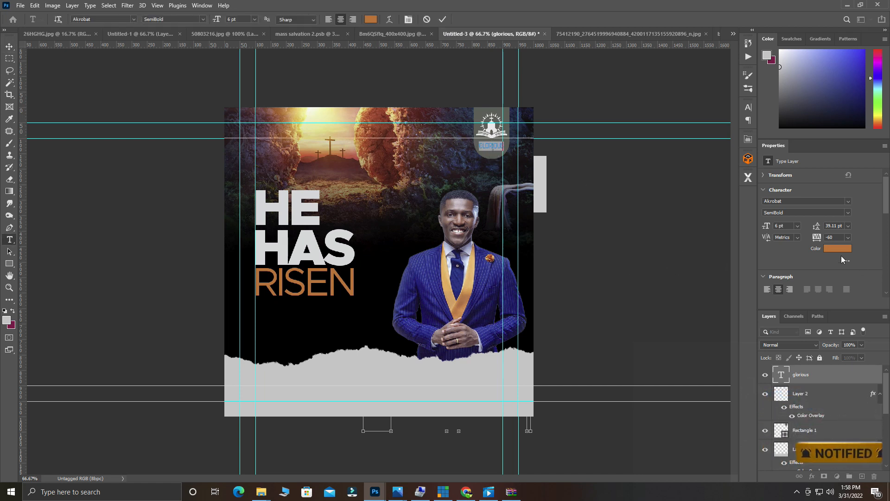
Recolour GLORIOUS to a pale cream (#f0dfa2) sampled from the sunlit rock.
click(838, 249)
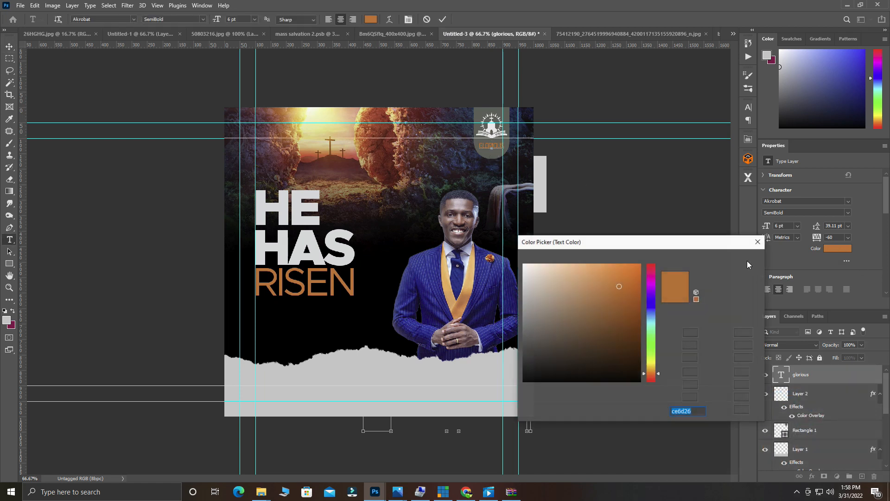
click(478, 363)
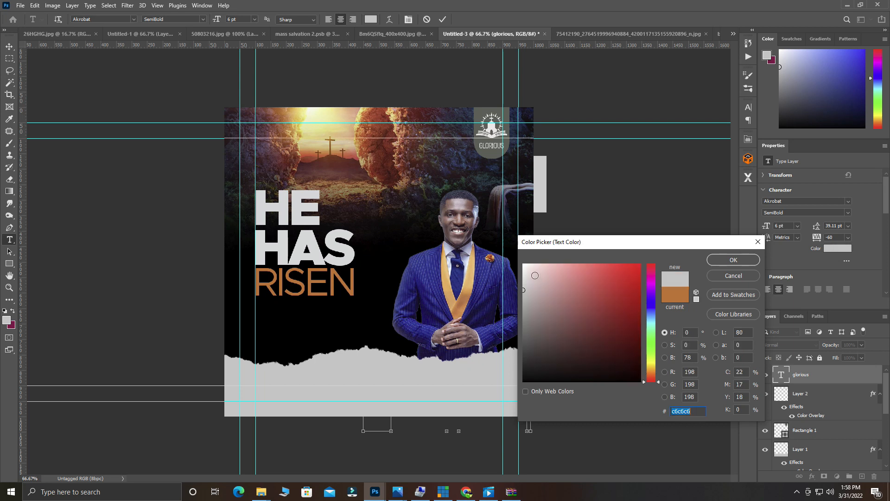
drag(534, 276, 523, 268)
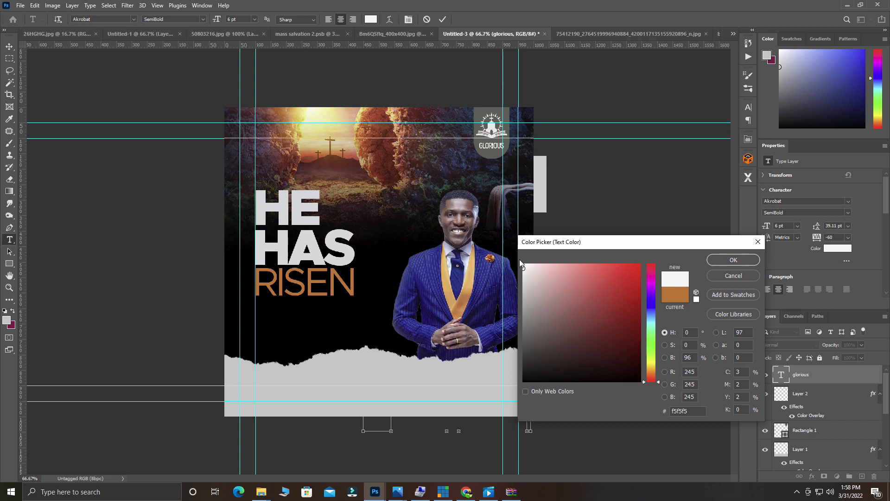
click(416, 151)
click(370, 132)
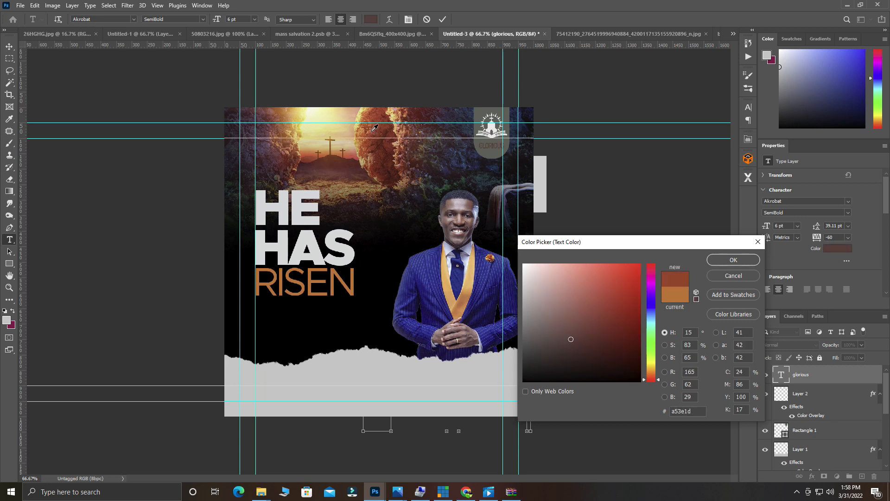
click(360, 127)
click(351, 122)
click(341, 123)
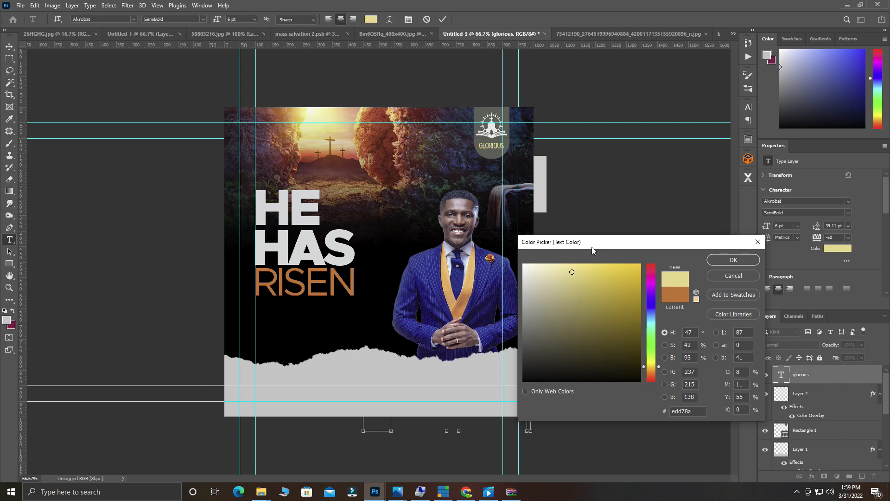
drag(566, 269, 558, 271)
click(735, 261)
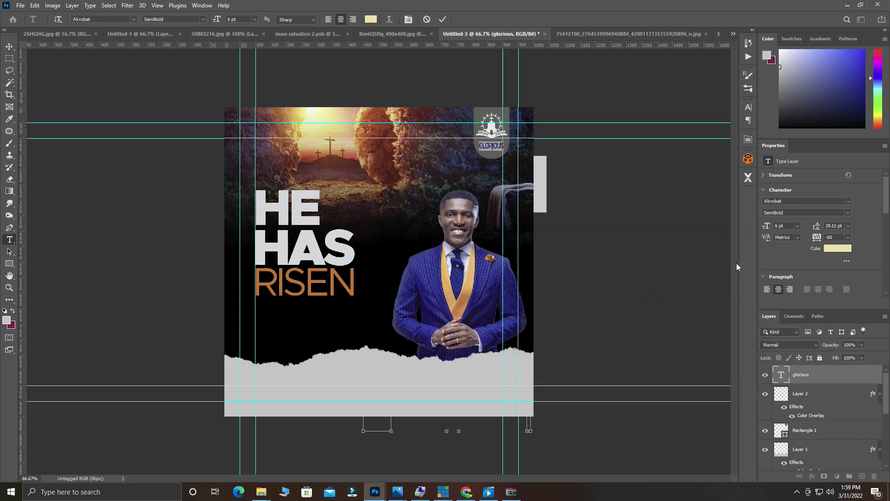
click(441, 19)
key(v)
click(494, 156)
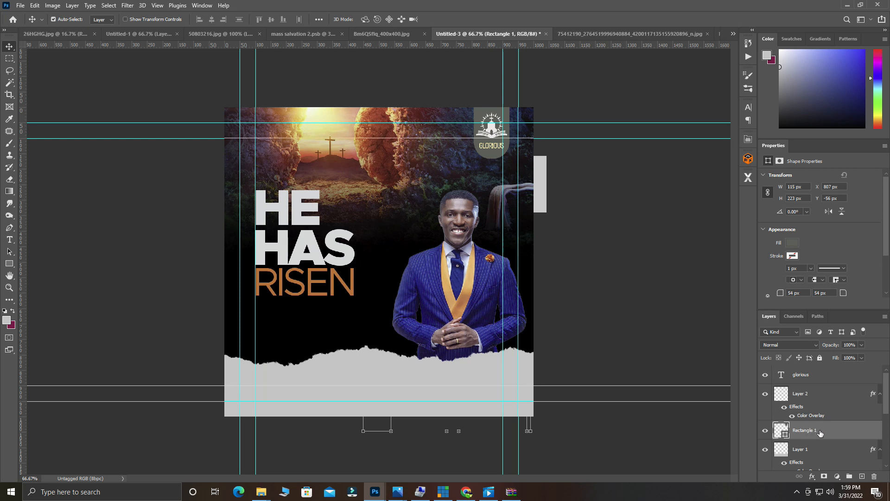
Add a Drop Shadow with about 8 px distance to Rectangle 1.
right_click(820, 432)
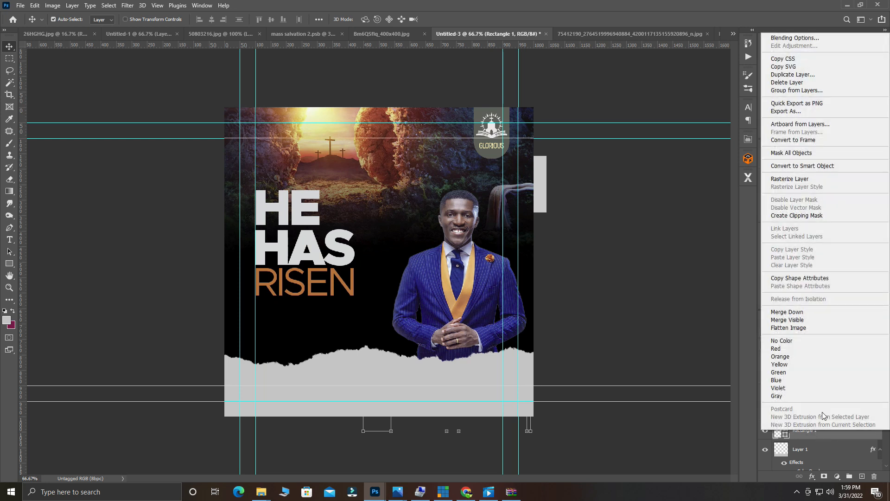
click(780, 38)
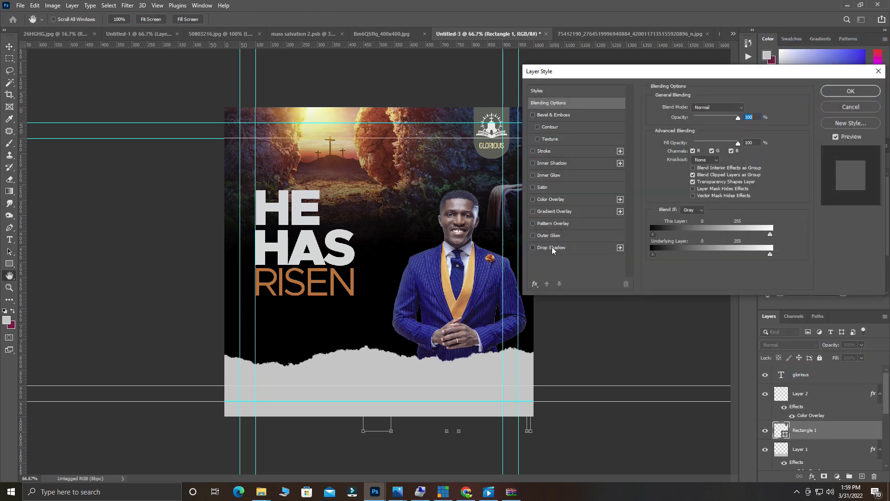
click(552, 247)
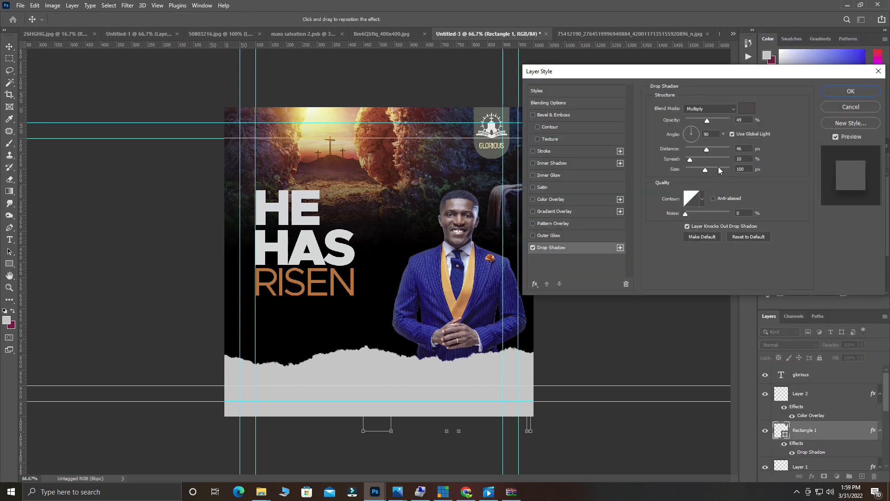
drag(707, 149, 699, 150)
drag(690, 151, 689, 152)
click(844, 91)
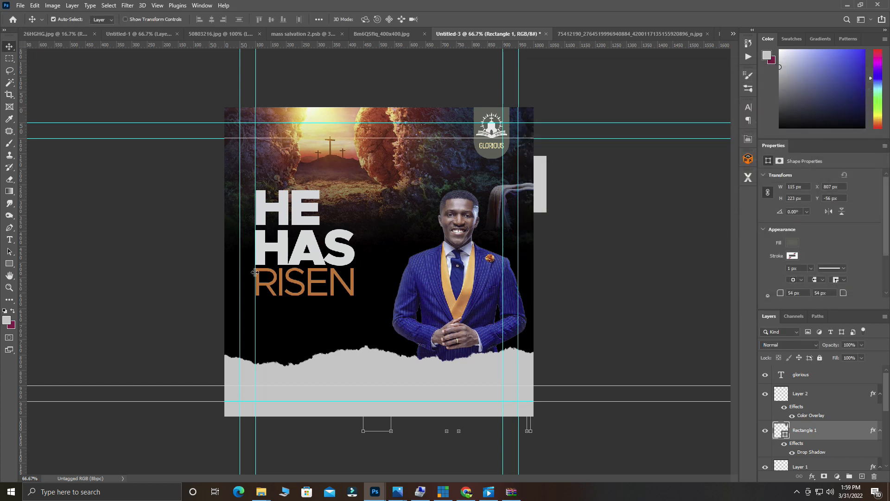
Place a copy of the RISEN text beside the host's head.
scroll(351, 338, up, 3)
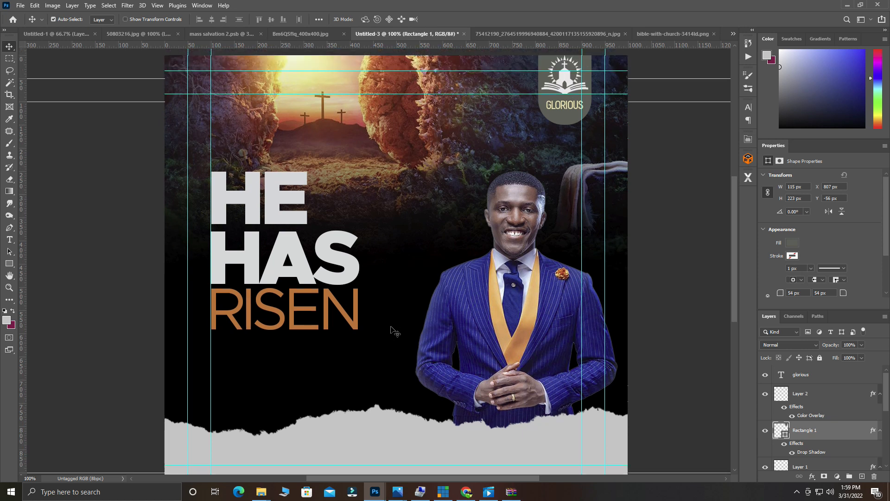
scroll(391, 326, up, 3)
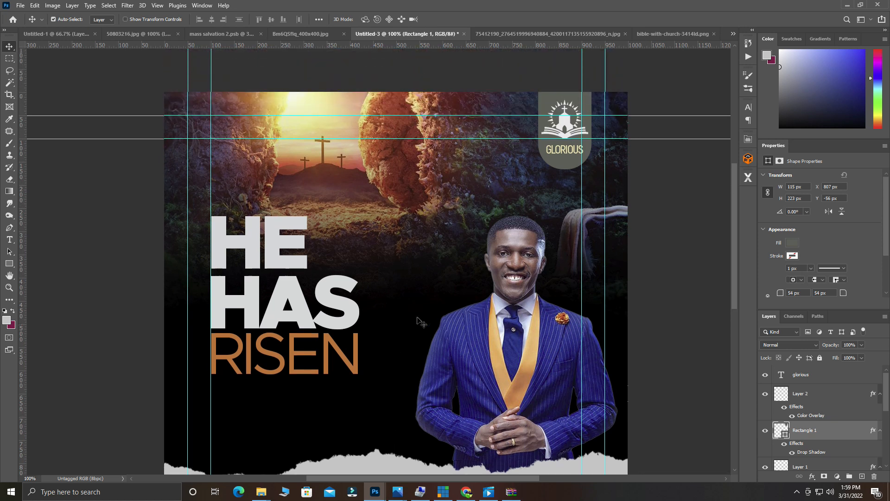
scroll(424, 287, down, 2)
key(ctrl+minus)
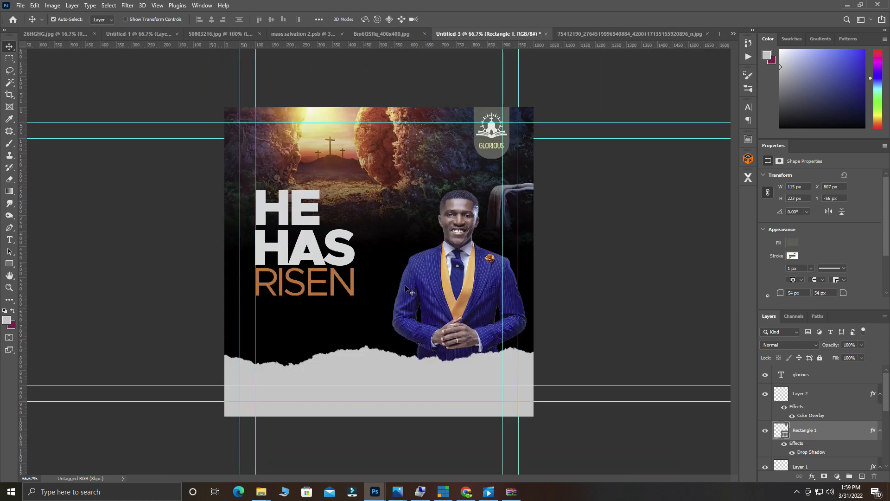
click(308, 278)
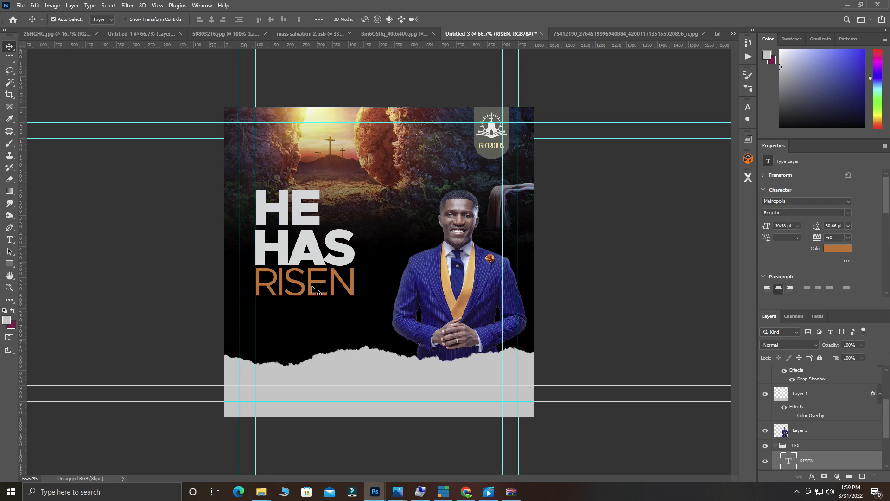
drag(314, 286, 415, 231)
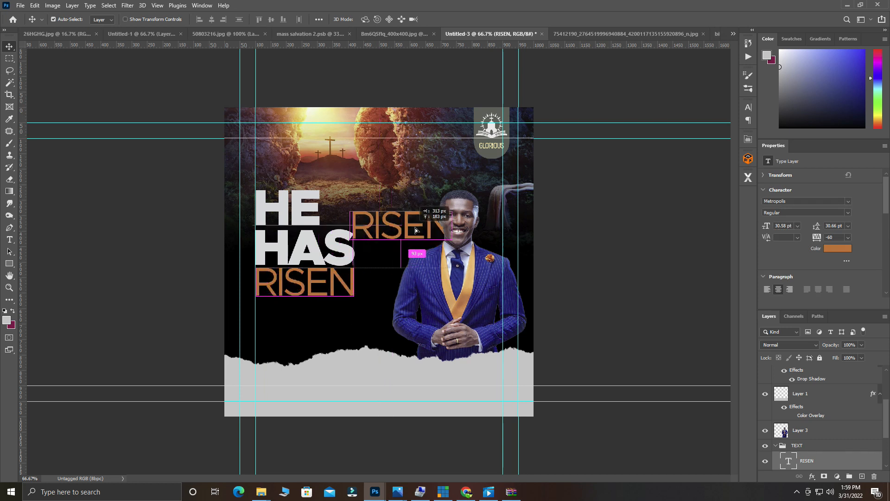
Change the RISEN copy to a small bold 'HOST' label placed left of the host's head.
double_click(416, 227)
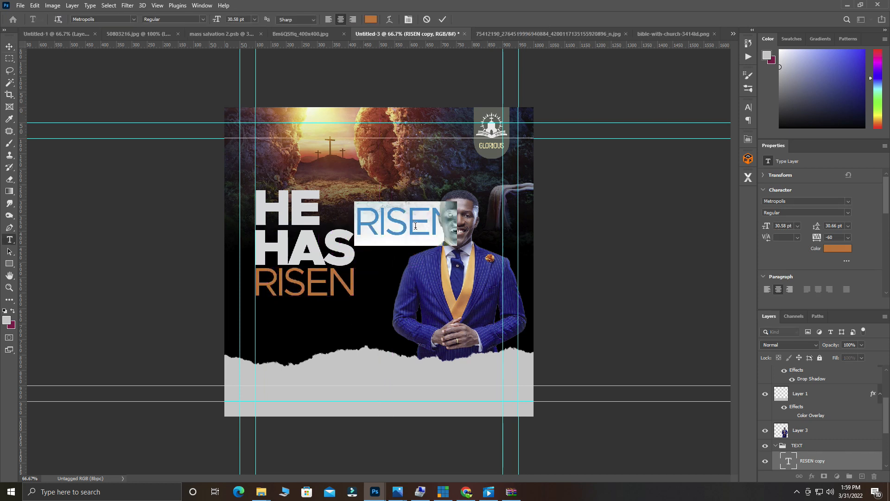
text(HO)
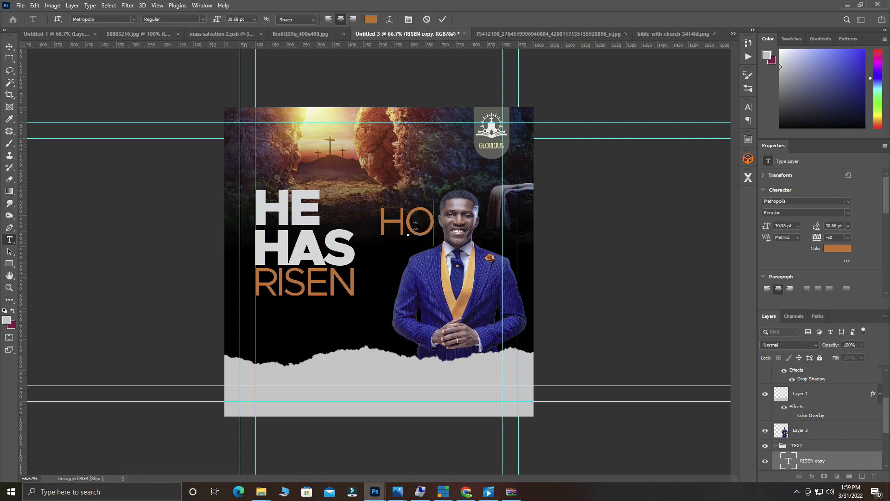
text(ST)
key(ctrl+a)
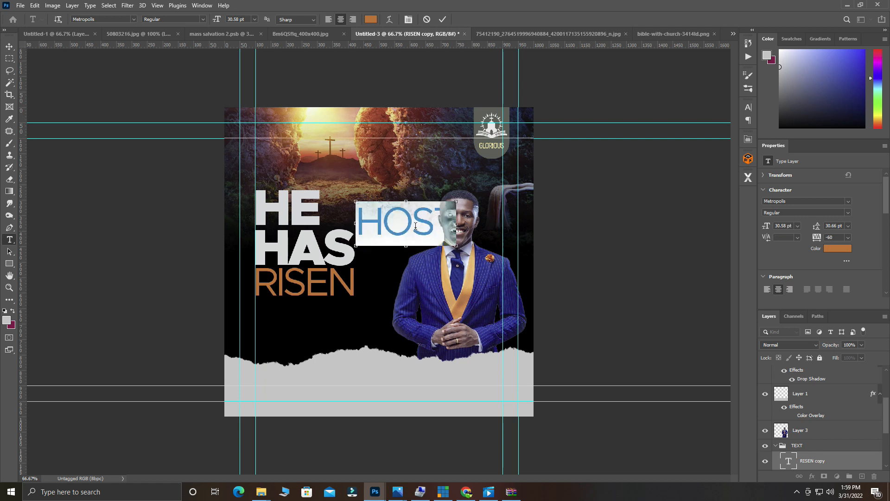
drag(216, 21, 205, 37)
click(202, 19)
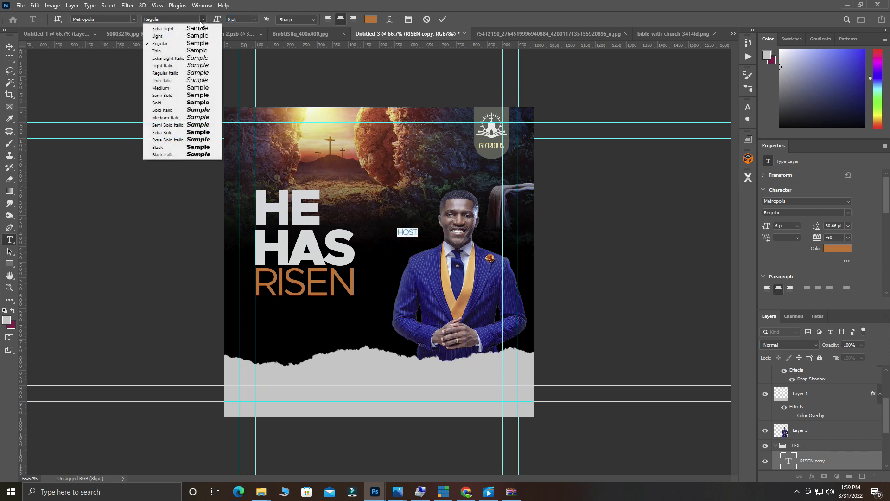
click(169, 102)
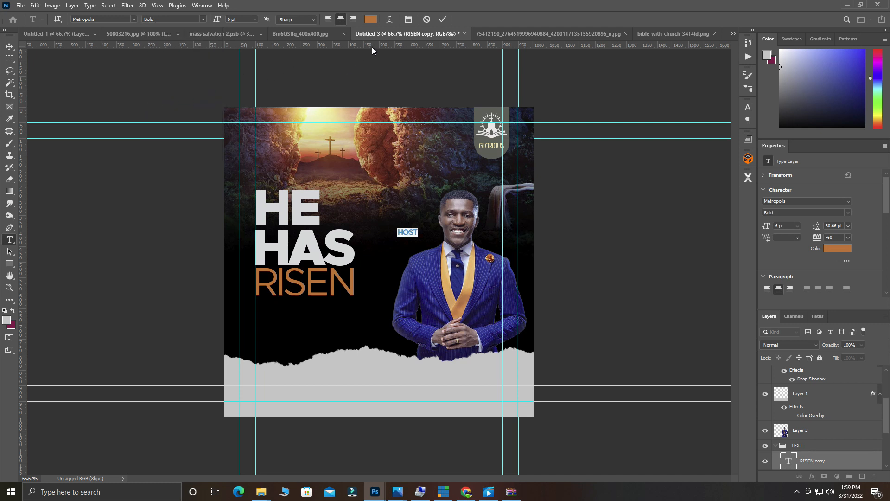
click(443, 20)
key(v)
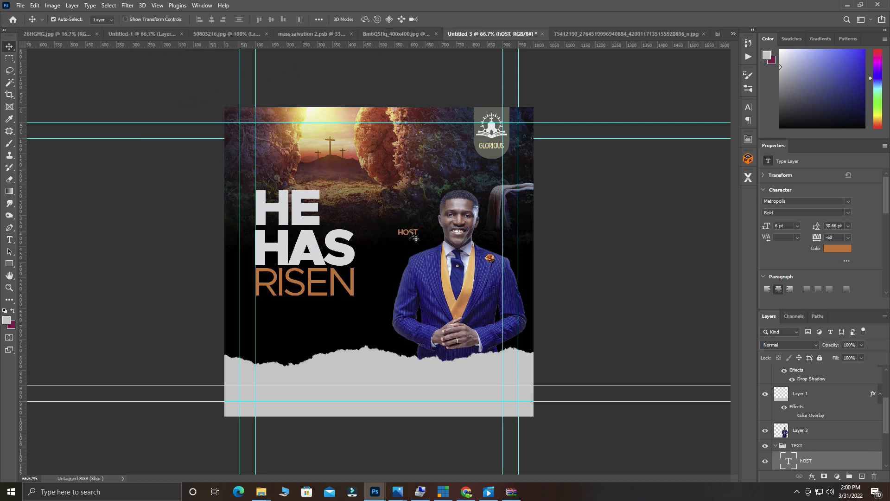
drag(409, 232, 421, 229)
key(alt+Tab)
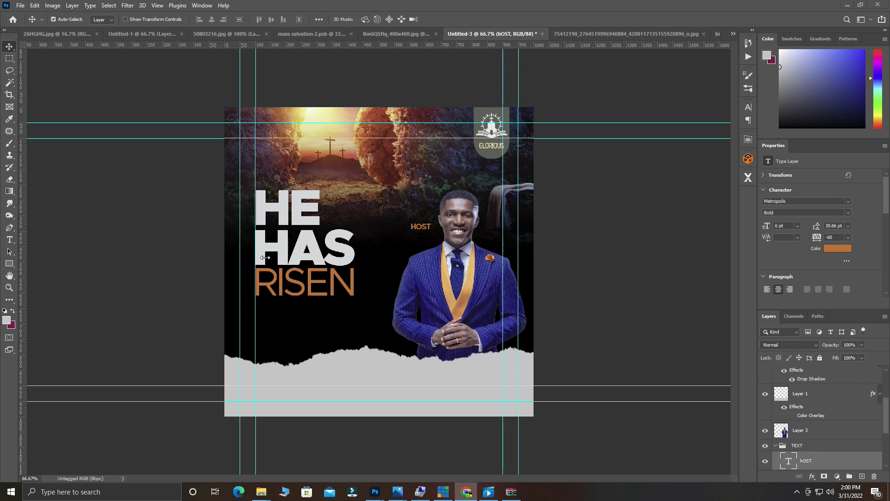
Duplicate RISEN beside the host and paste the host's name in as its text.
click(9, 49)
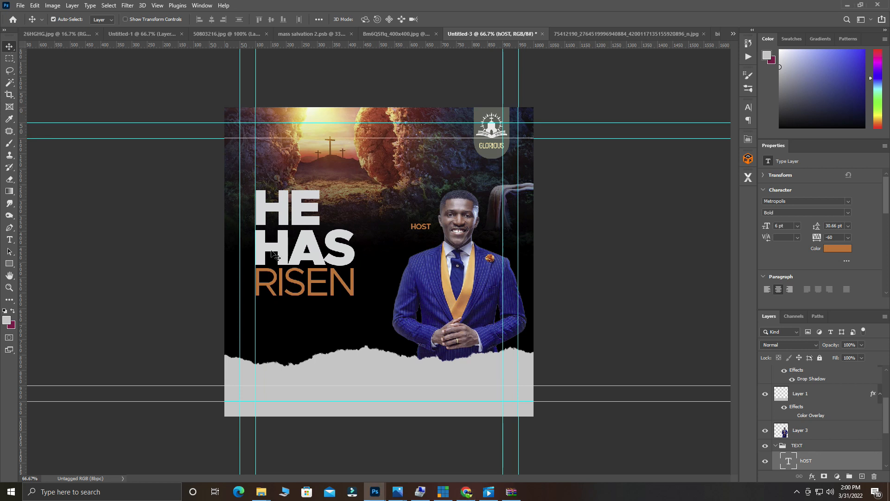
click(293, 278)
drag(288, 273, 405, 247)
double_click(406, 246)
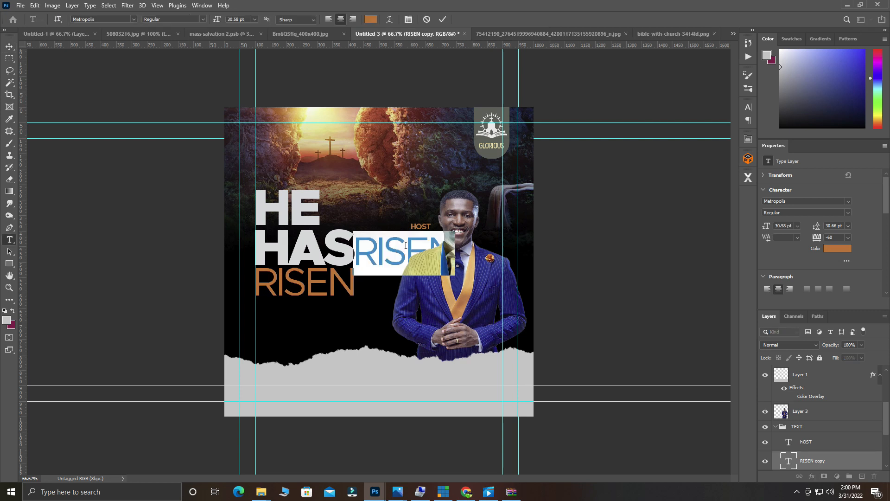
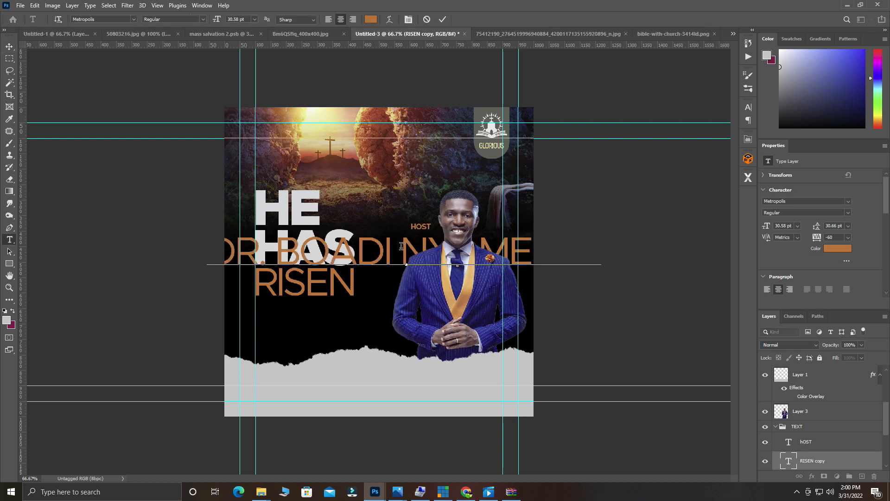
key(ctrl)
drag(207, 275, 374, 246)
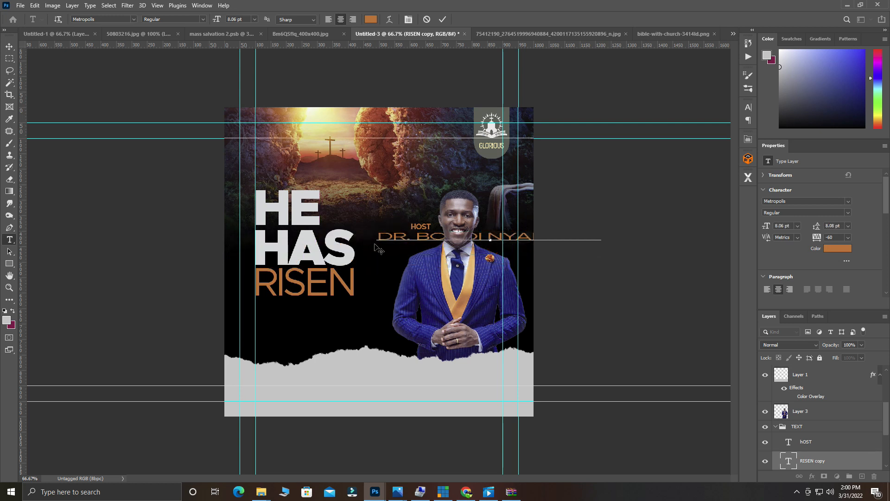
key(ctrl+z)
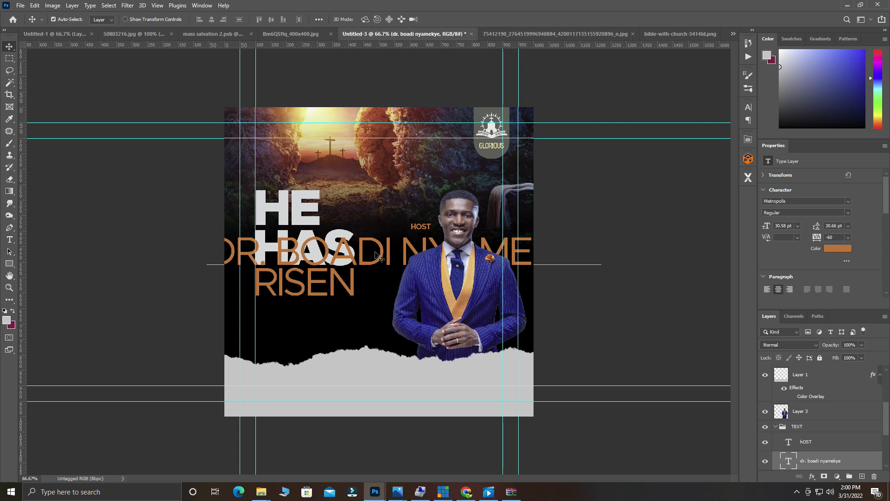
Shrink the name text to about 4 pt and move it just beneath HOST.
key(ctrl+a)
drag(216, 20, 191, 38)
click(443, 20)
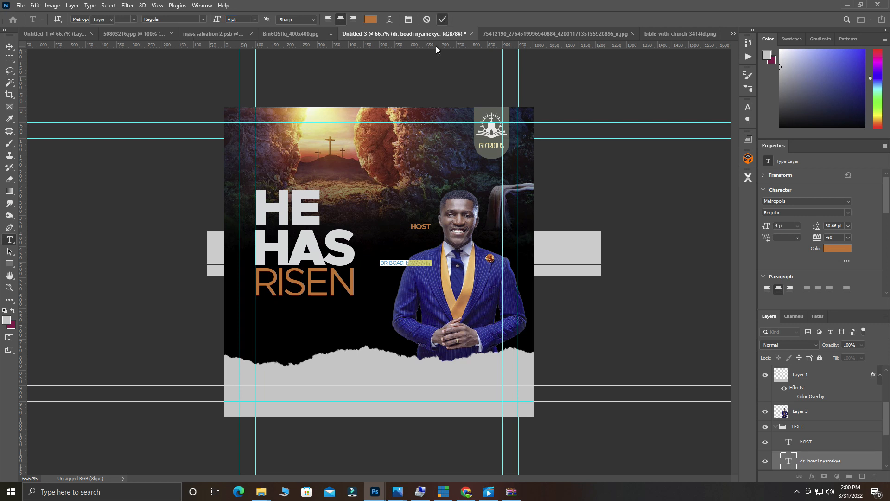
key(v)
drag(393, 263, 404, 237)
Colour the host's name pure white (#ffffff).
double_click(413, 234)
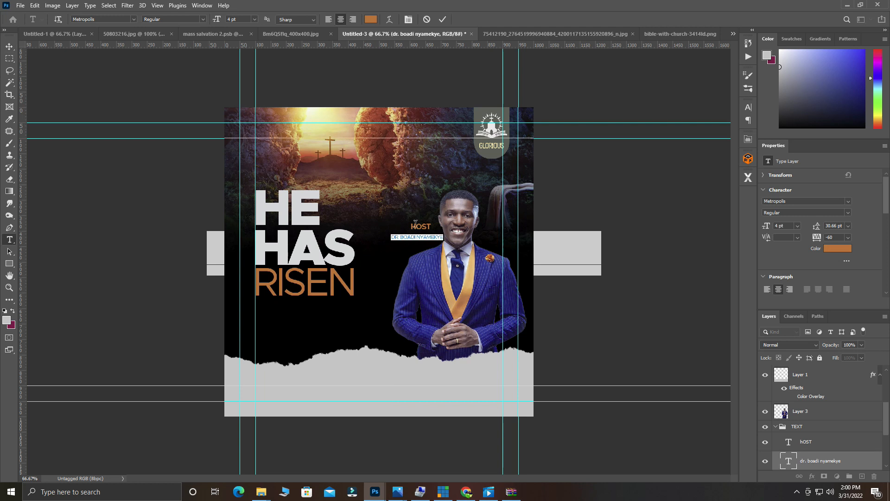
click(371, 20)
click(566, 233)
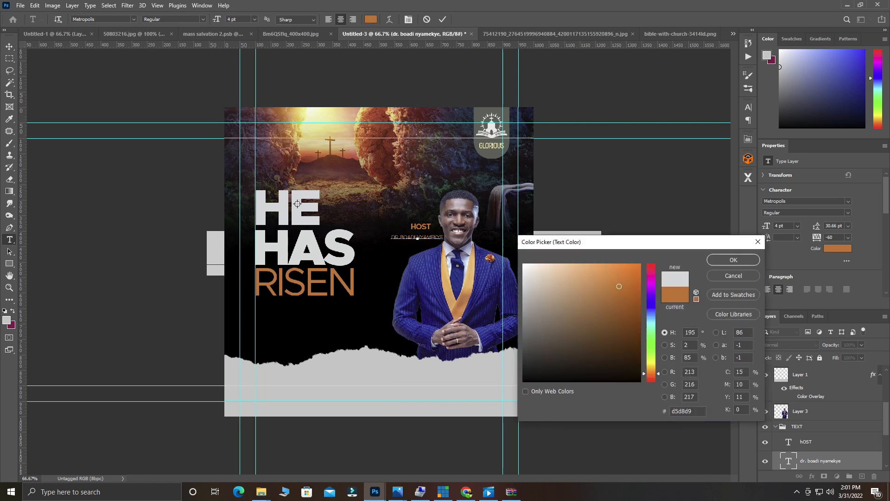
click(524, 264)
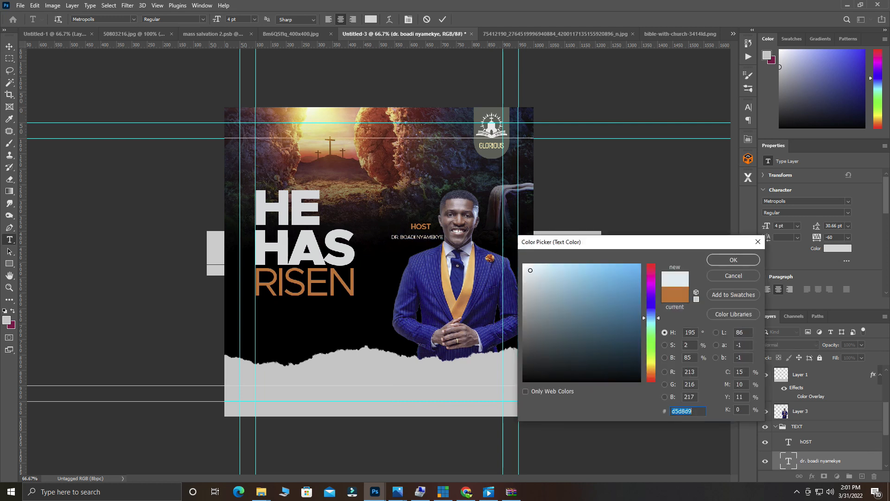
click(738, 260)
ctrl+click(440, 237)
ctrl+click(440, 237)
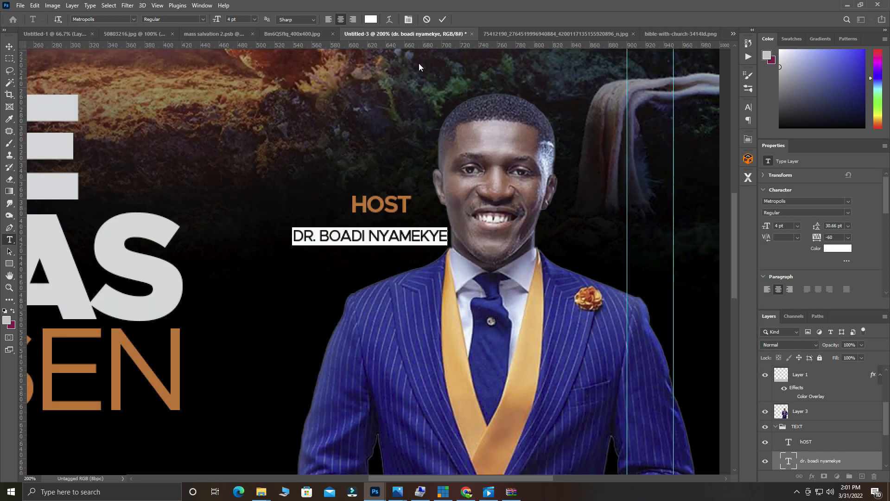
key(BackSpace)
key(ctrl+z)
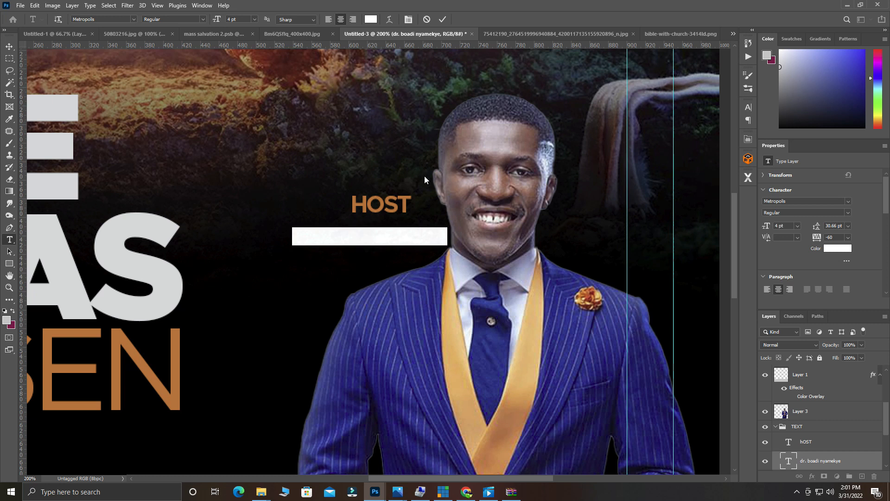
click(443, 19)
key(v)
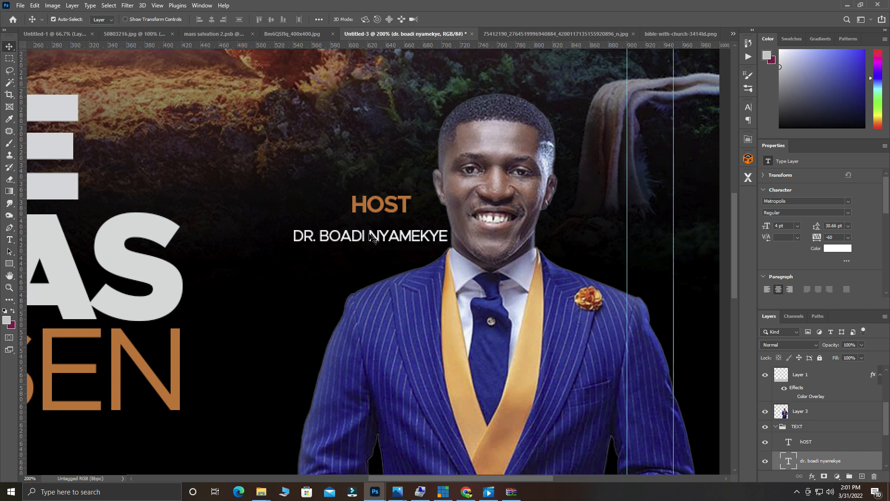
Break the name onto two lines, with the surname on the second line.
double_click(370, 236)
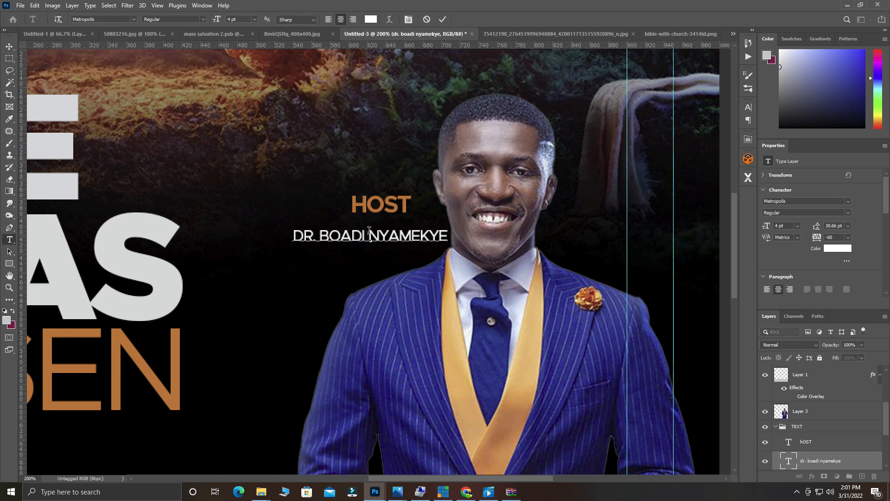
key(Delete)
key(Delete)
key(Delete)
key(Delete)
key(Delete)
key(Delete)
key(Delete)
key(Delete)
drag(330, 235, 484, 351)
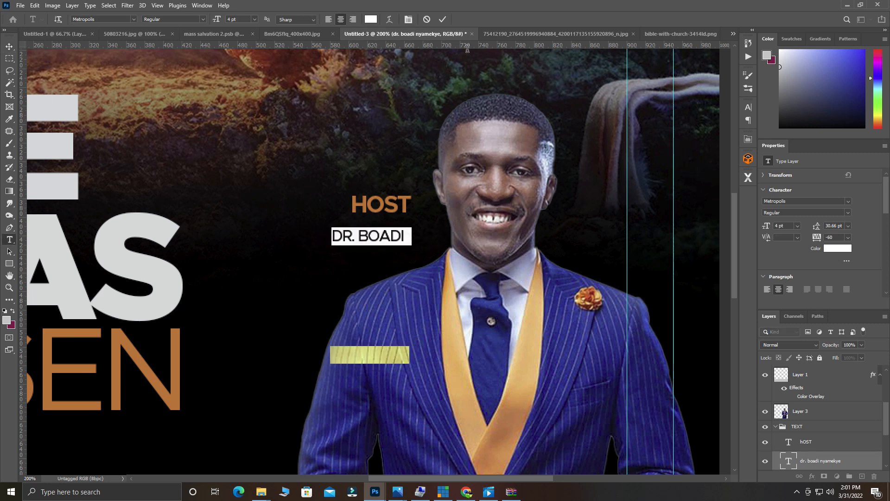
Set the name to 6 pt with 7 pt leading and move it up under HOST.
click(408, 19)
click(709, 141)
drag(700, 133, 686, 139)
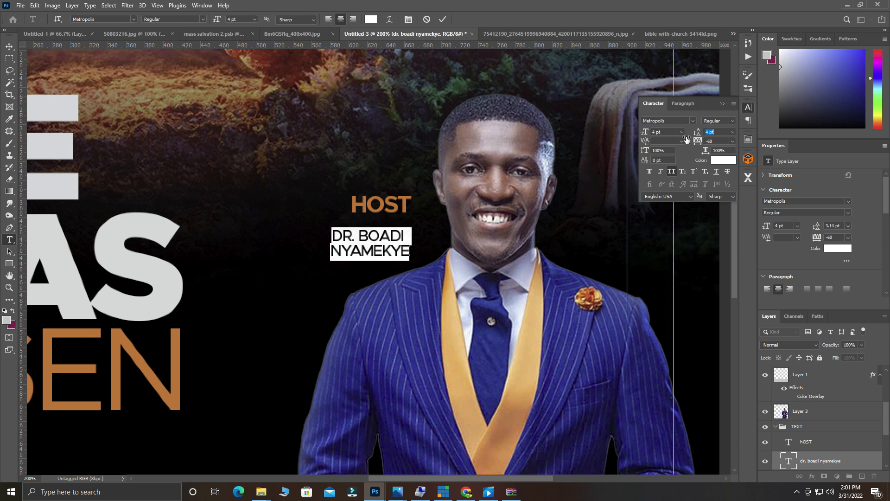
click(680, 132)
click(668, 161)
click(681, 132)
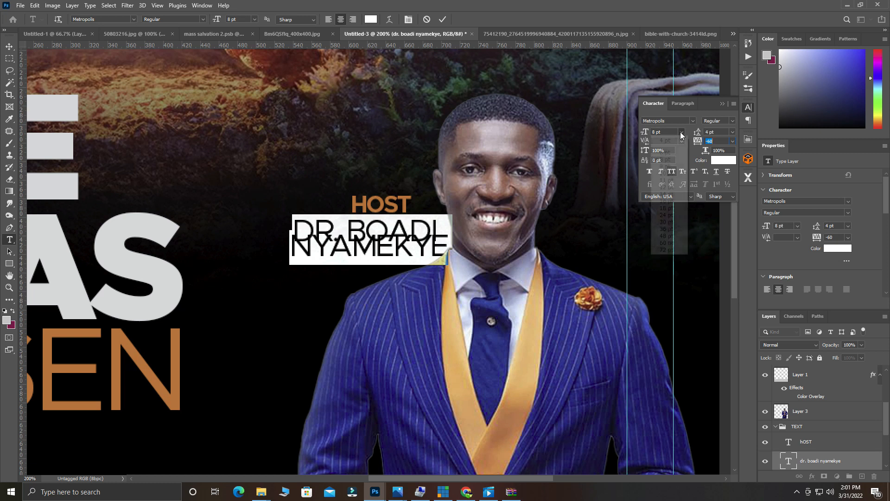
click(666, 152)
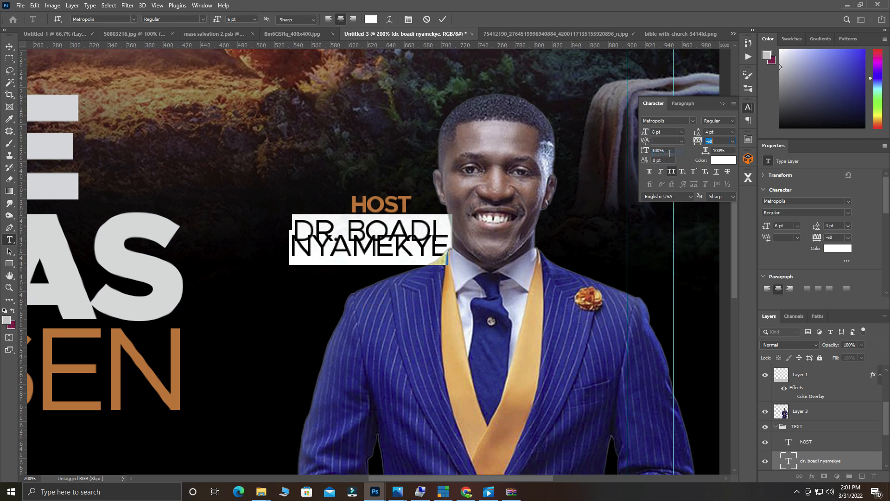
drag(696, 133, 697, 133)
key(Tab)
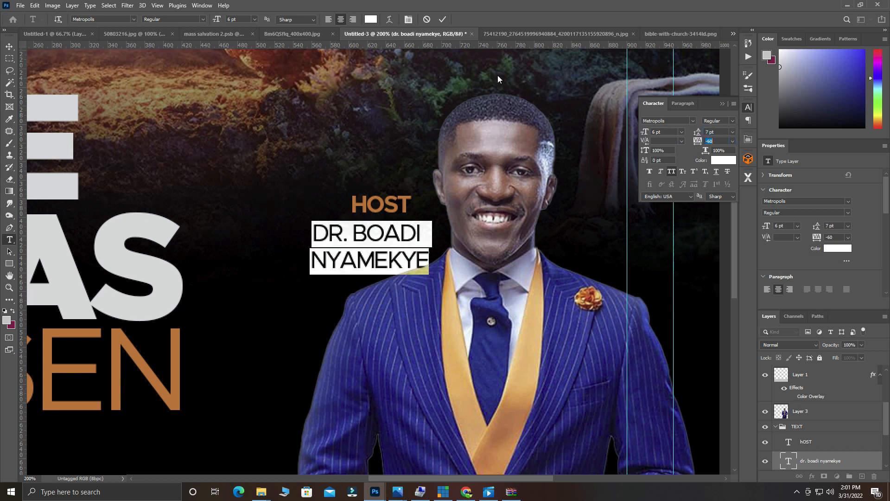
click(442, 19)
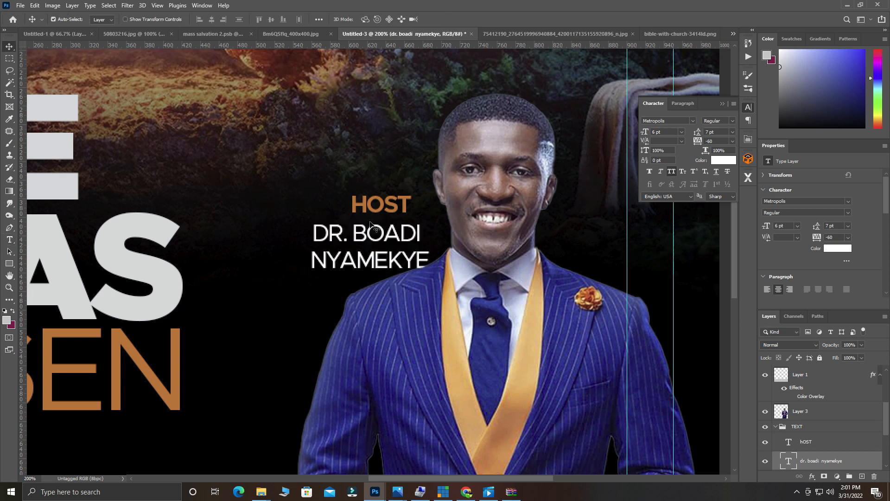
drag(363, 233, 380, 225)
Tighten the leading to 5 pt, scale the name slightly smaller and nudge it into place.
double_click(440, 217)
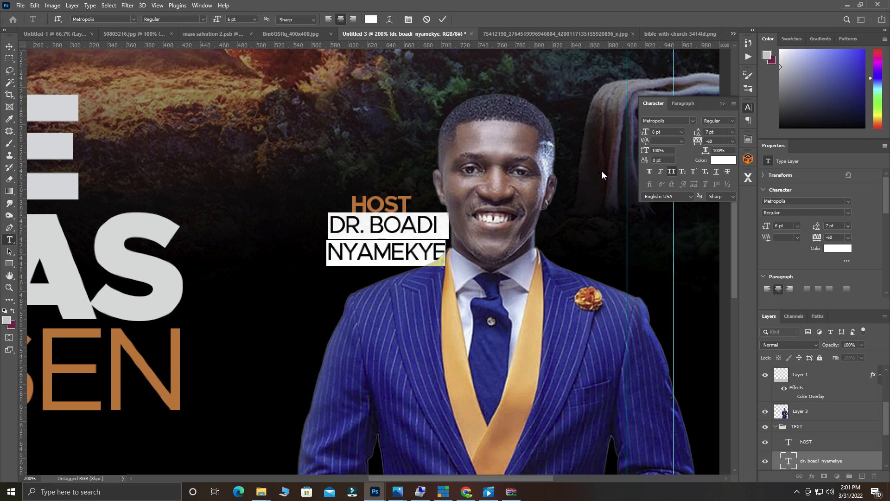
mouse_move(699, 134)
mouse_down()
mouse_move(691, 134)
mouse_move(699, 135)
mouse_up()
click(443, 20)
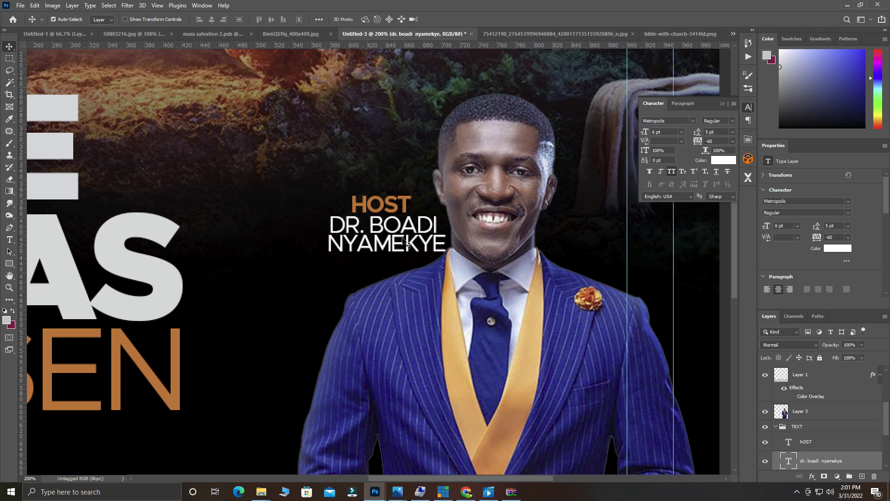
key(ctrl+t)
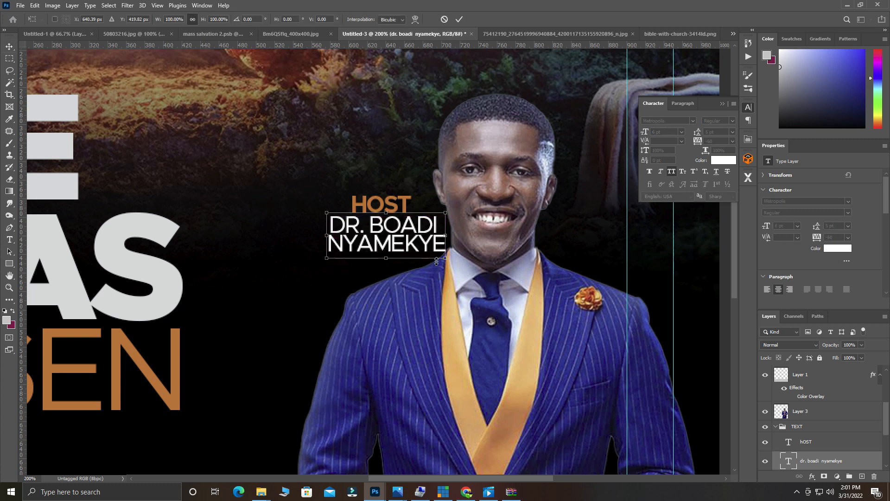
drag(444, 258, 440, 253)
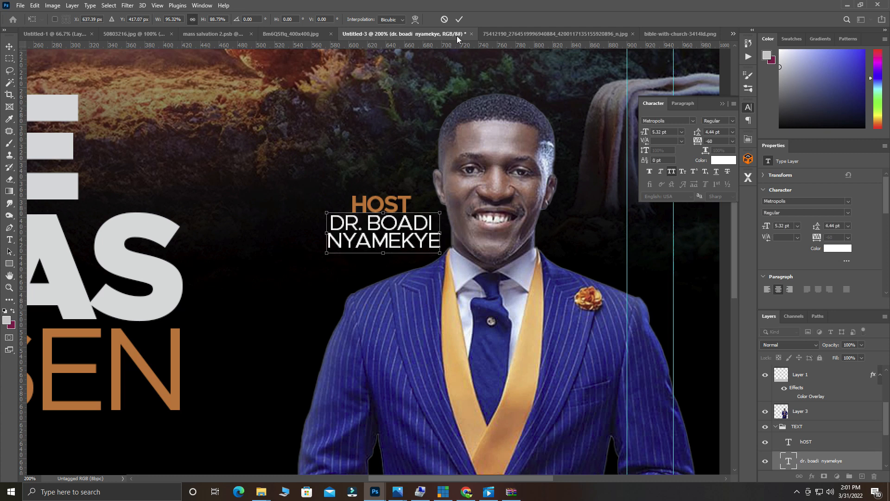
click(460, 19)
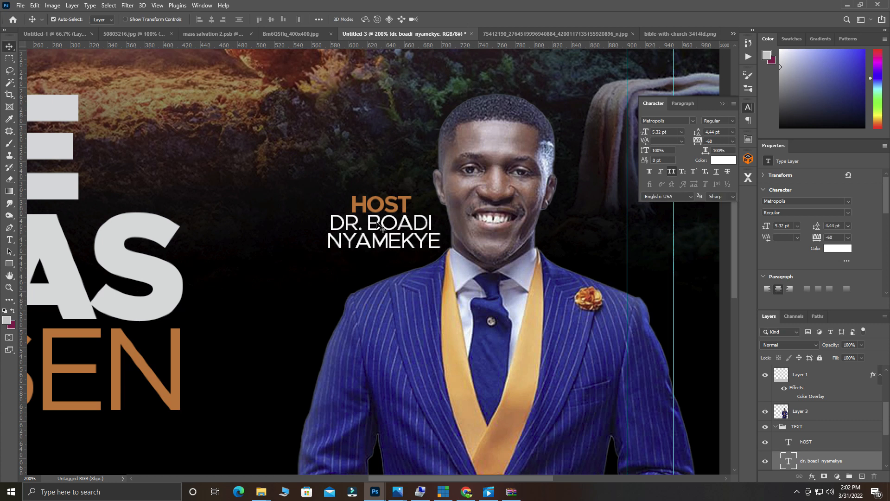
drag(375, 223, 376, 228)
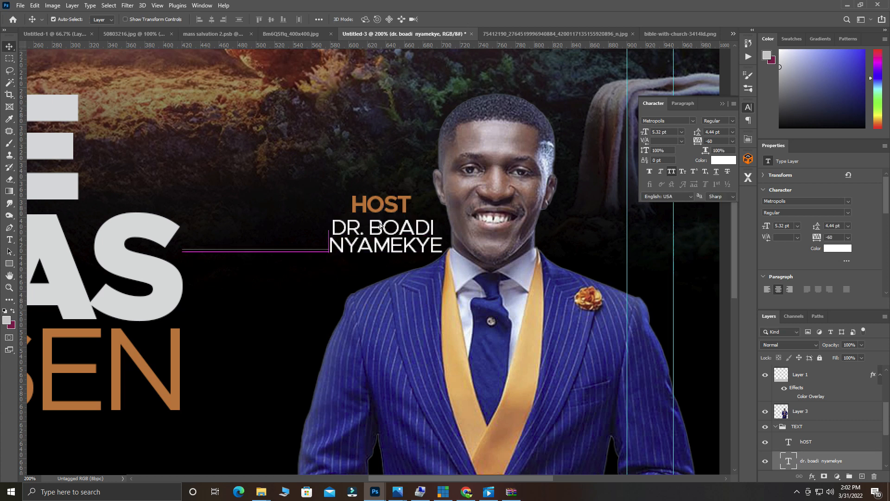
scroll(398, 217, down, 3)
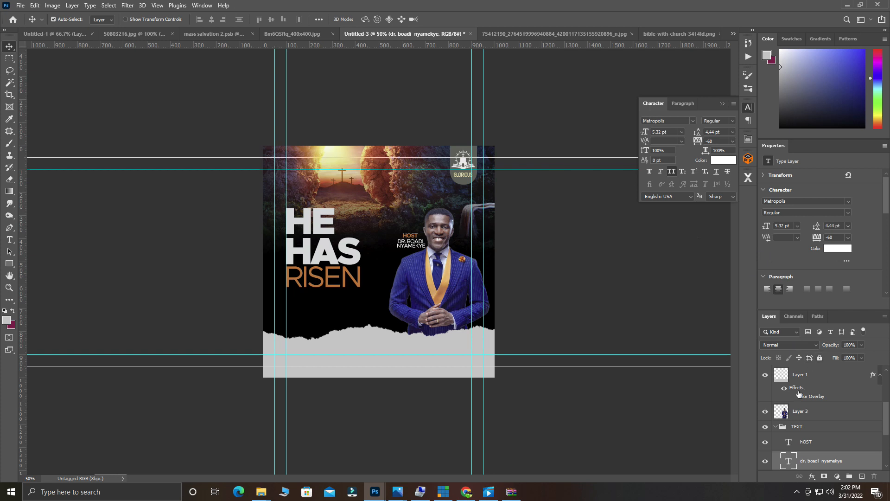
Scale the HOST label and host name down together to about 88%.
shift+click(812, 445)
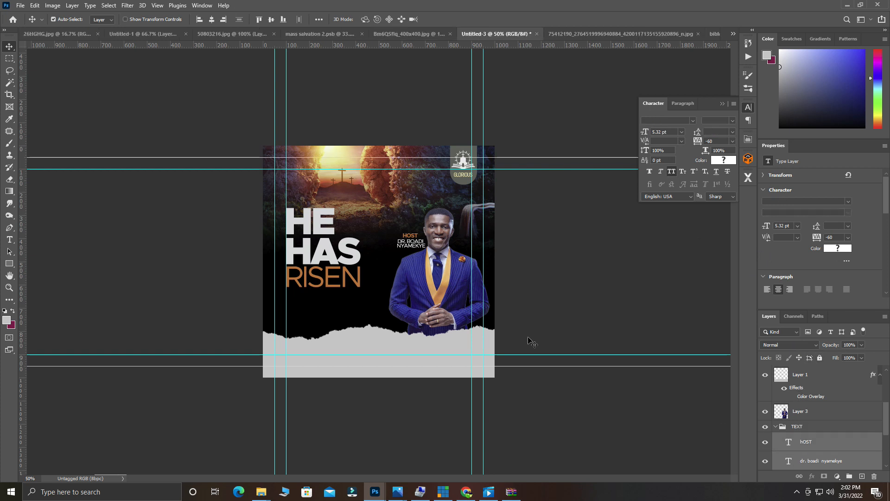
key(ctrl+t)
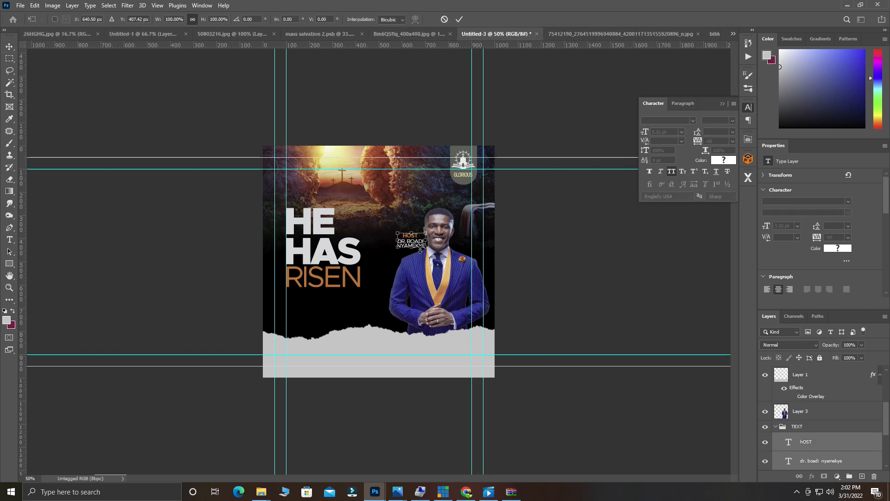
drag(428, 249, 422, 244)
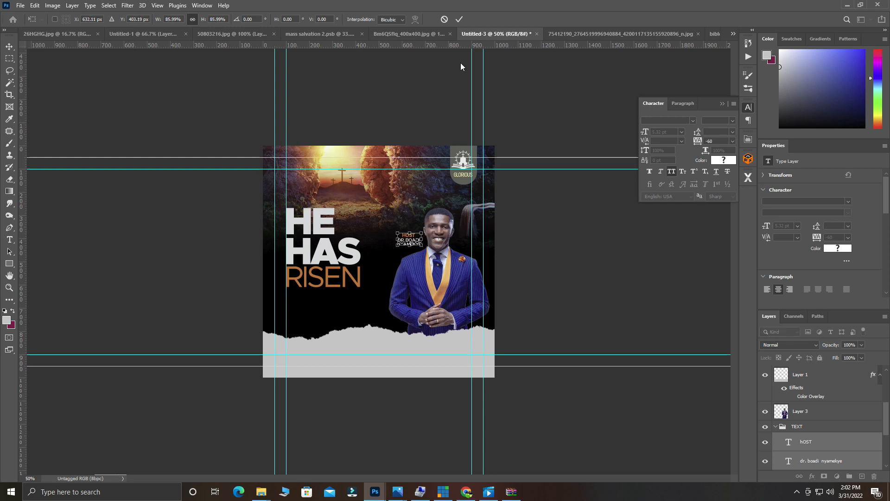
click(459, 19)
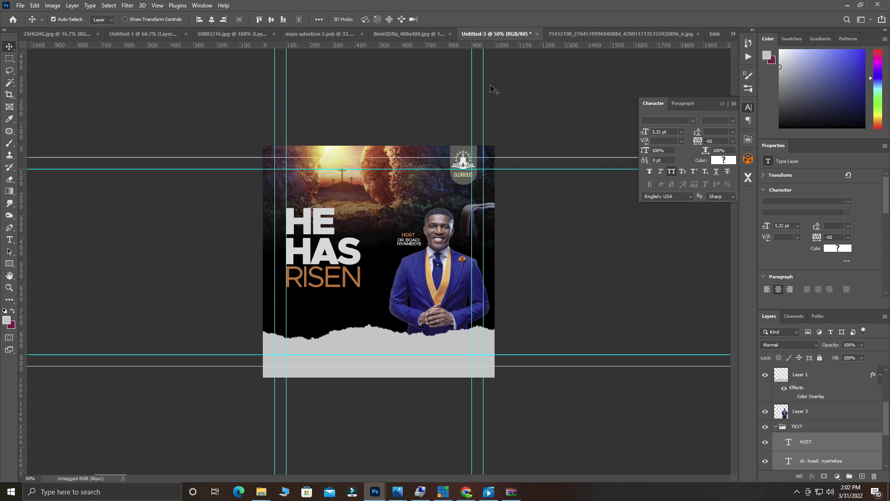
Start a new text layer just below RISEN.
key(ctrl+plus)
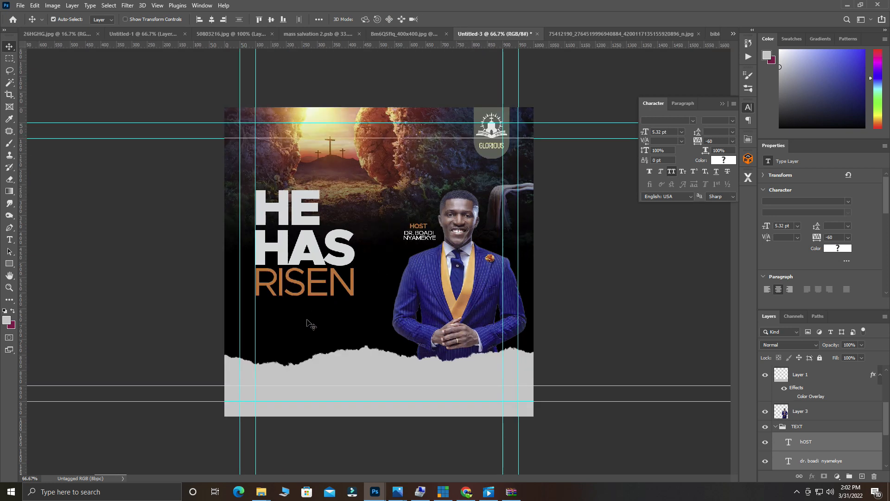
scroll(308, 323, up, 1)
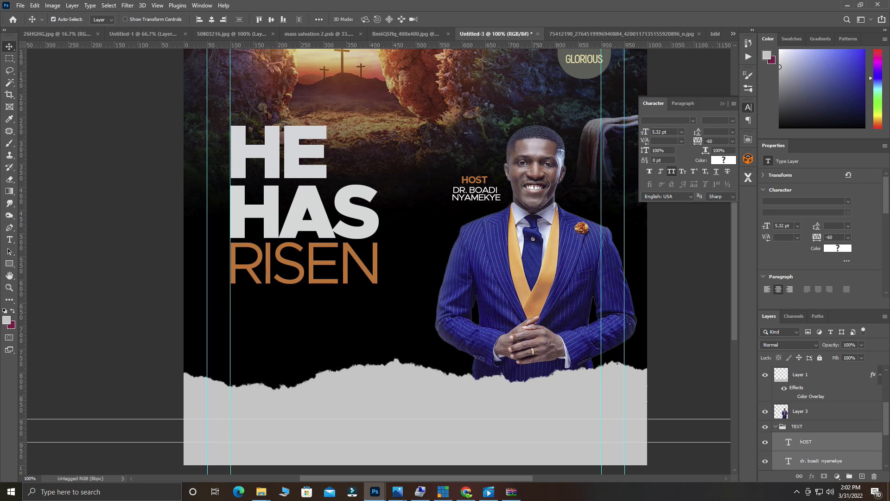
key(alt+Tab)
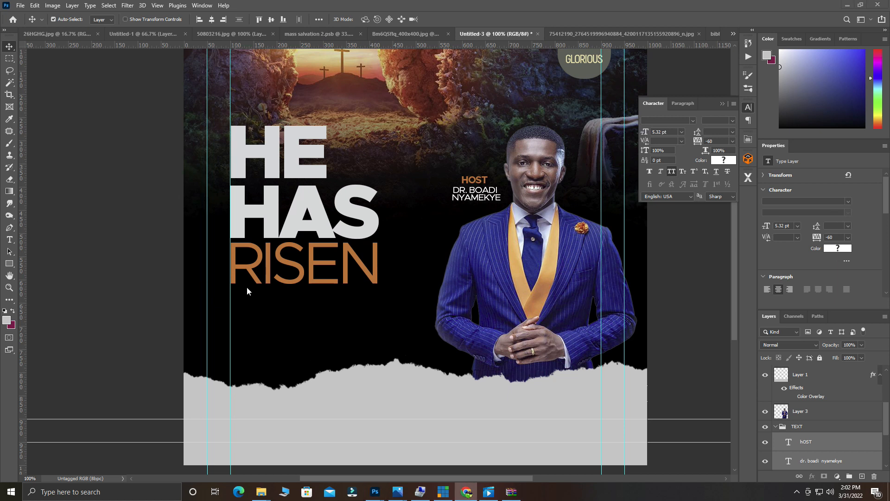
key(alt+Tab)
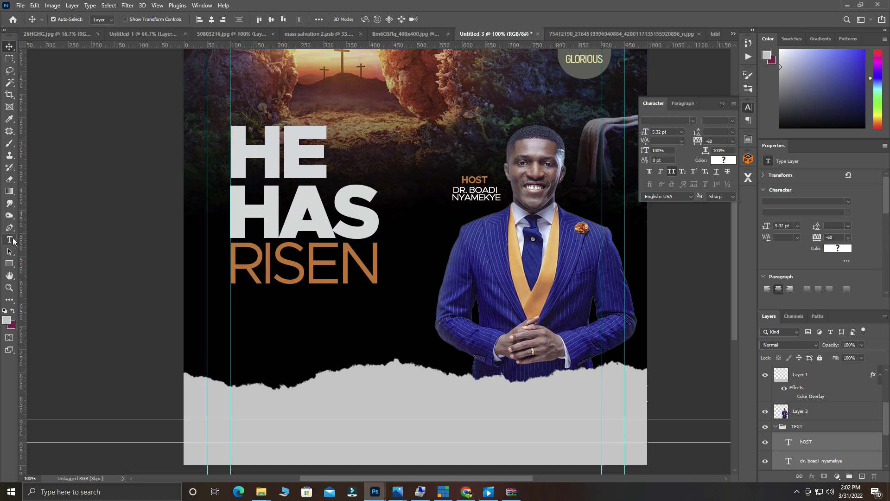
click(10, 239)
click(230, 300)
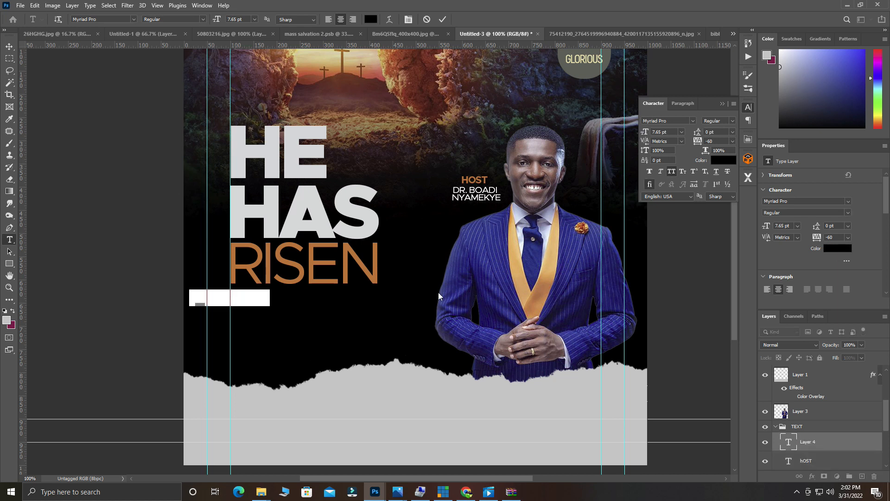
Colour the 5TH text light grey (#d5d8d9) sampled from the HE lettering.
key(BackSpace)
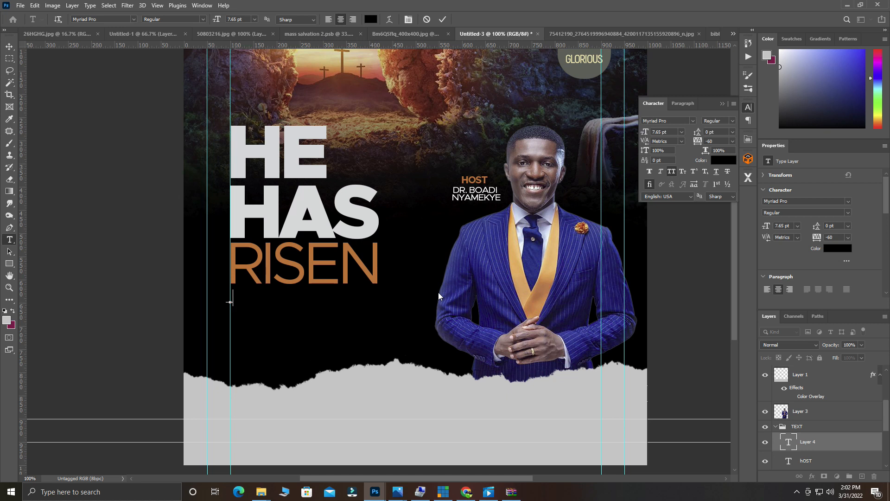
scroll(438, 292, down, 1)
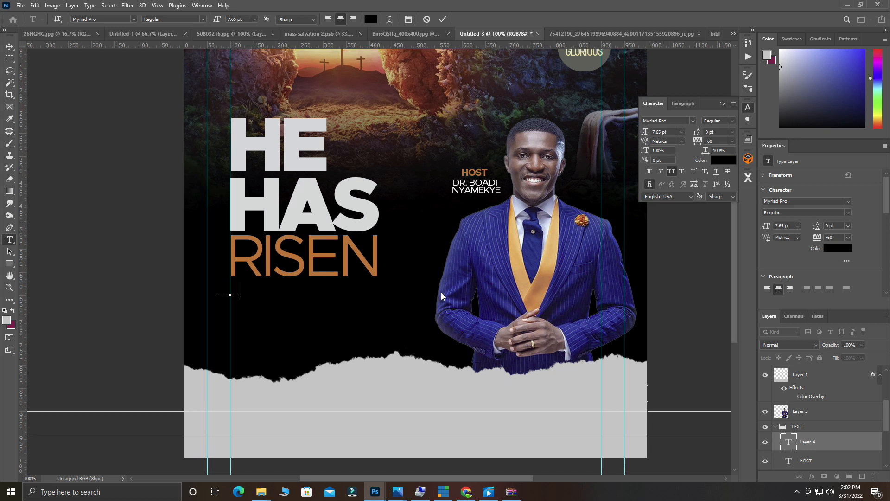
key(ctrl+a)
click(370, 19)
click(304, 162)
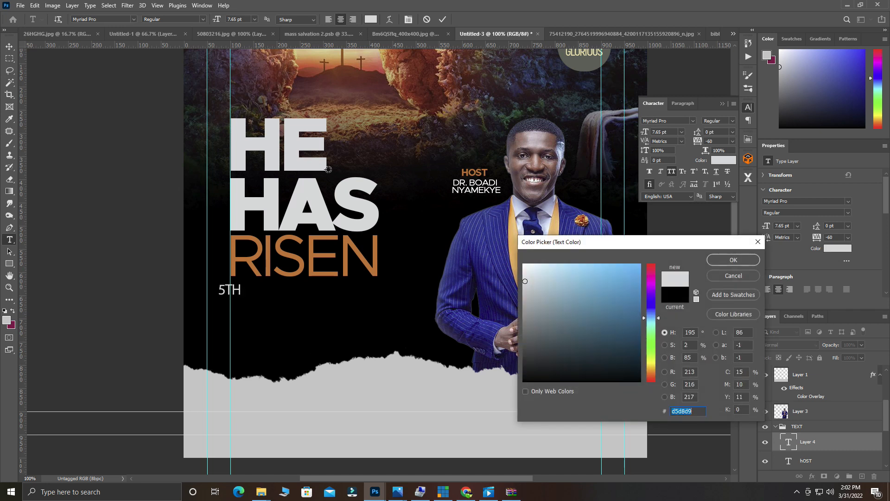
click(726, 260)
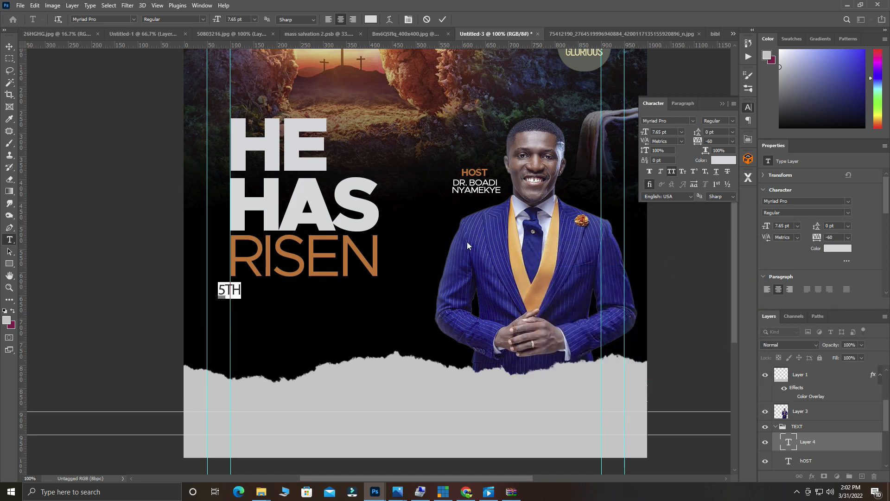
Set the 5TH text in Metropolis Semi Bold.
click(120, 19)
text(MET)
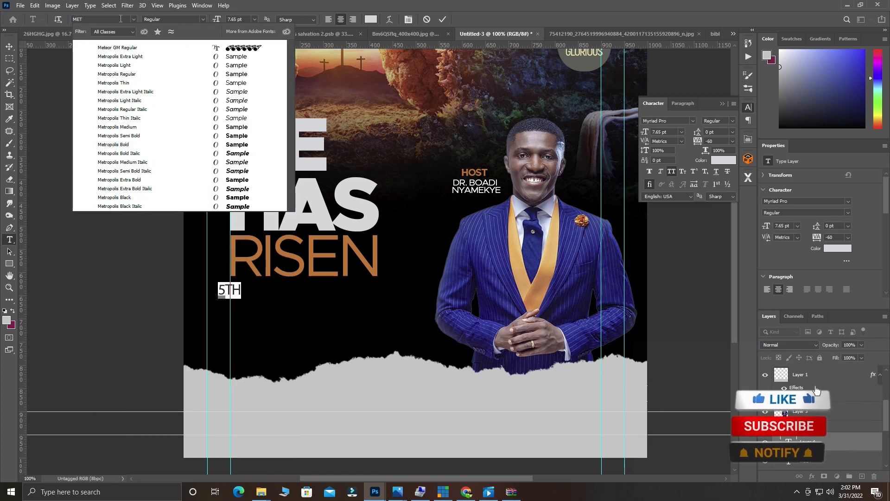
key(BackSpace)
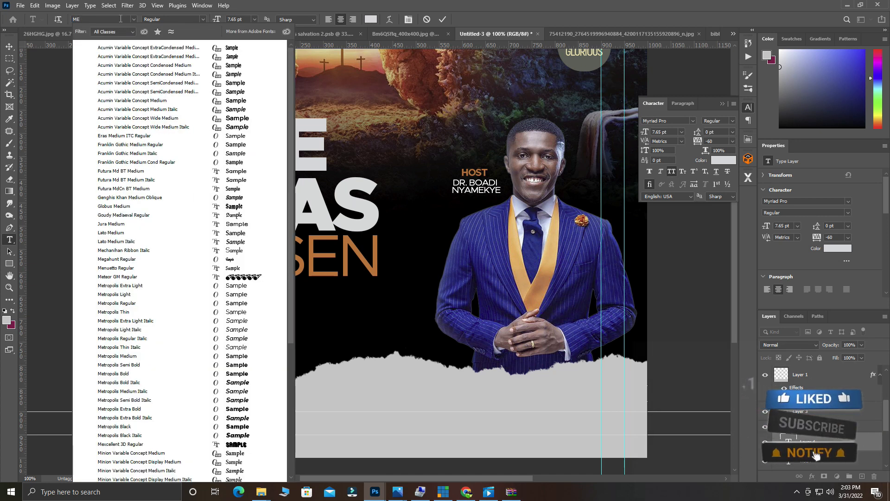
text(TRO)
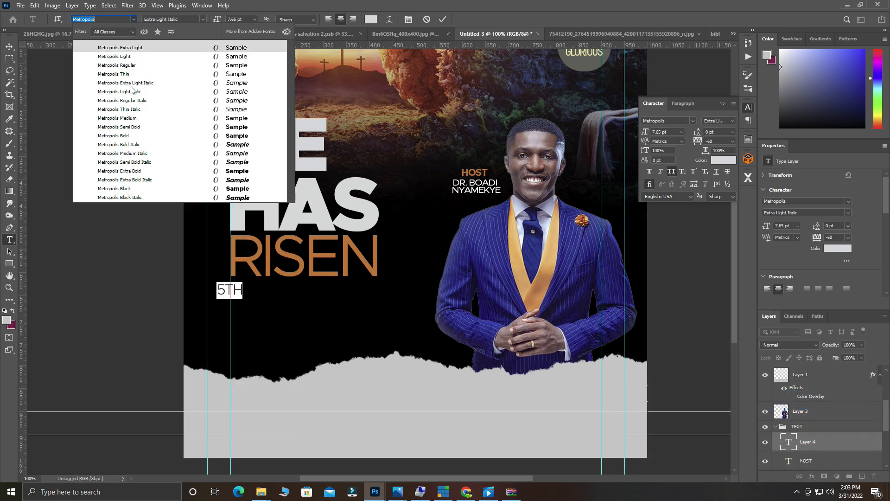
click(125, 126)
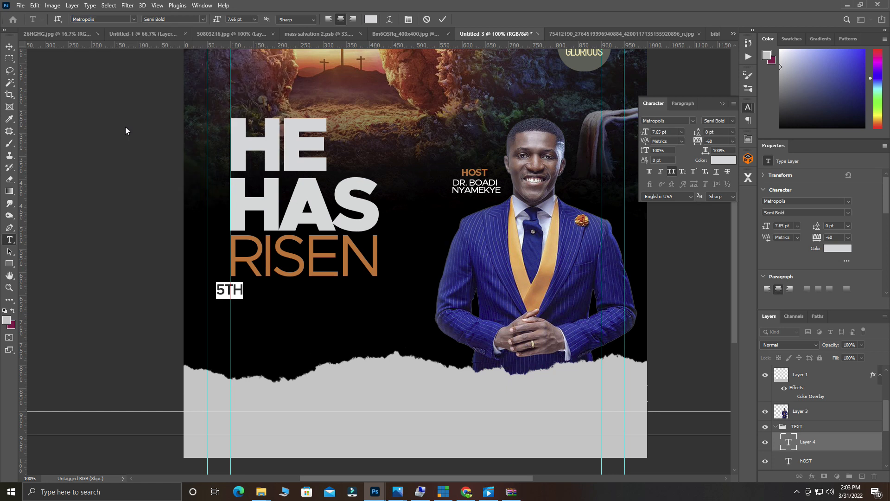
click(232, 293)
Add ' - 7TH APRIL' after 5TH and set the line in Metropolis Black, 12 pt.
drag(238, 312, 256, 315)
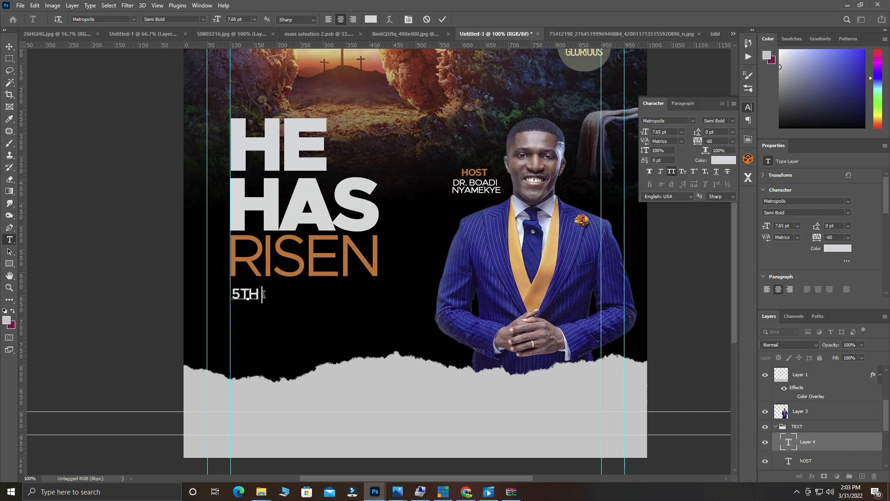
text(- 7TH)
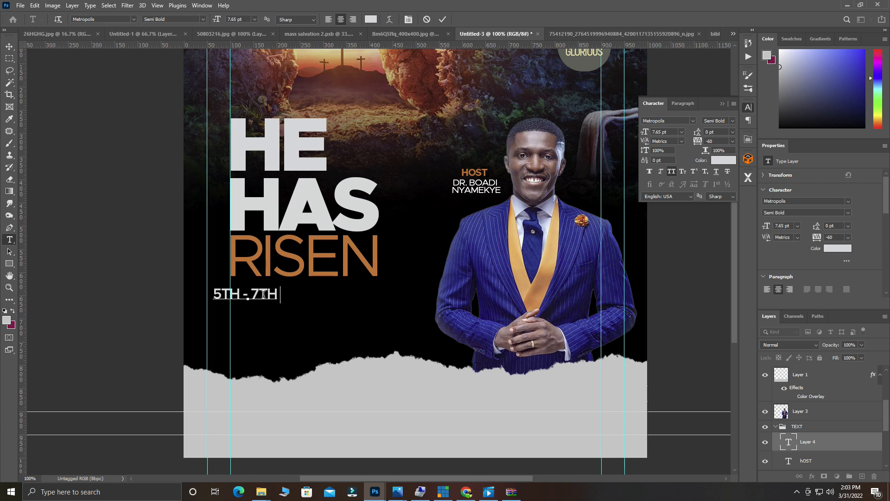
text( APRIL)
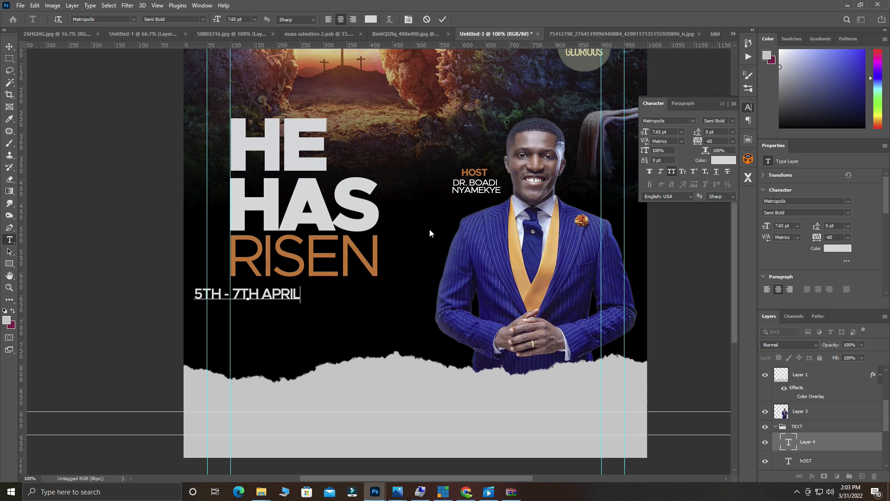
drag(293, 315, 329, 316)
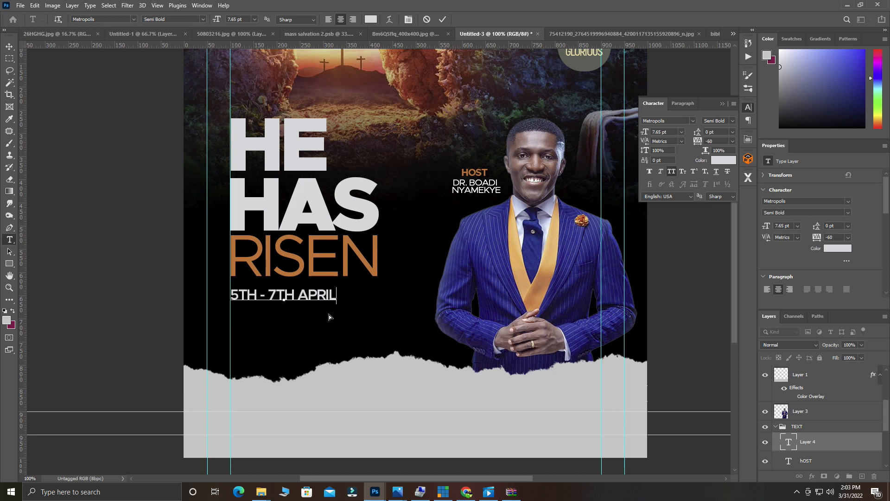
drag(340, 296, 153, 285)
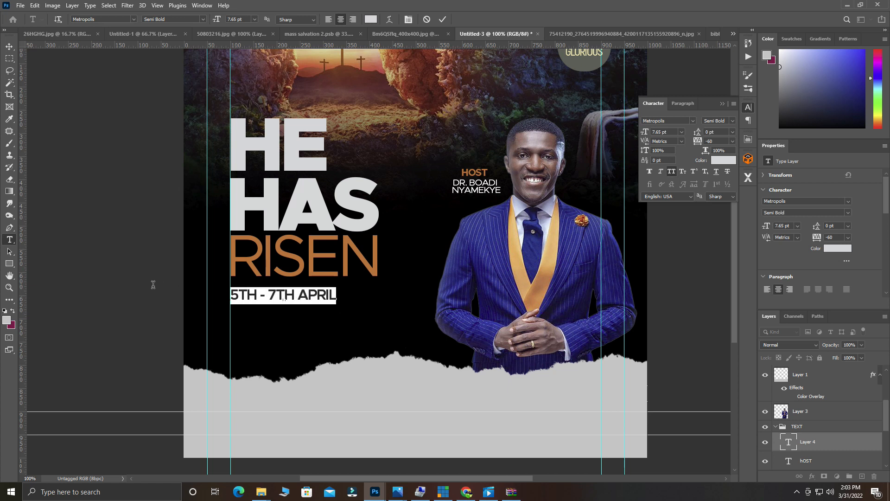
click(203, 19)
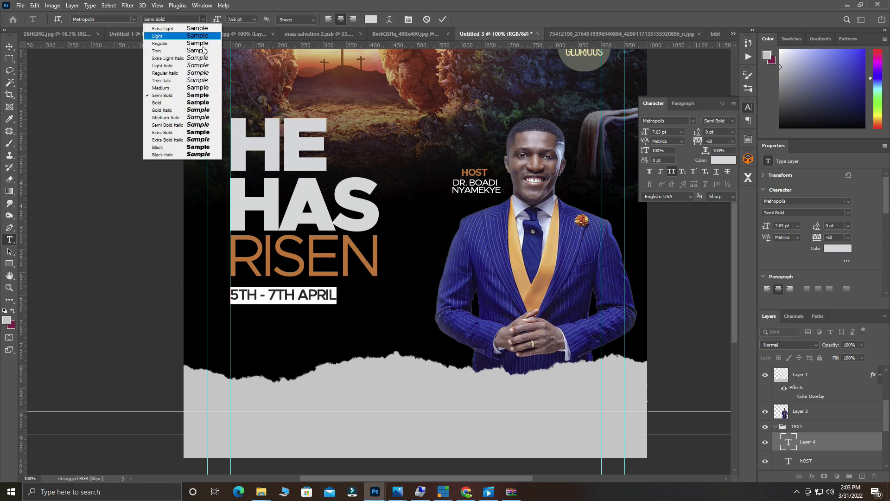
click(180, 147)
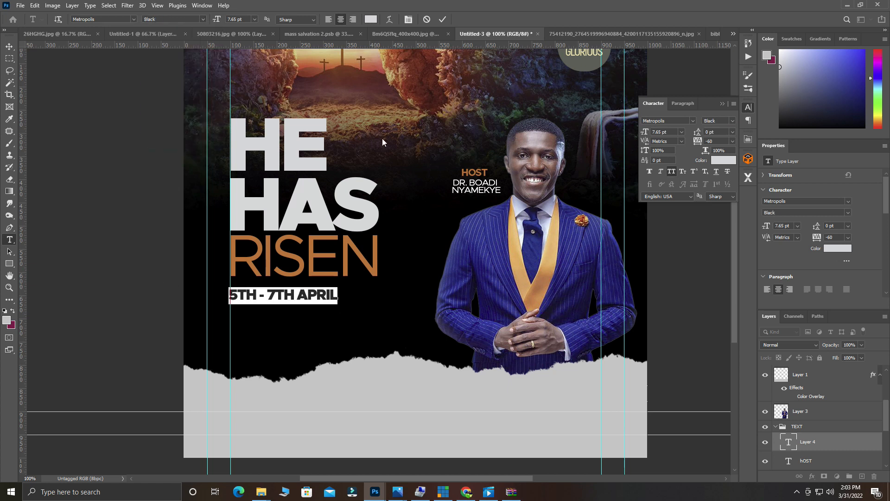
mouse_move(215, 19)
mouse_down()
mouse_move(232, 22)
mouse_move(218, 28)
mouse_up()
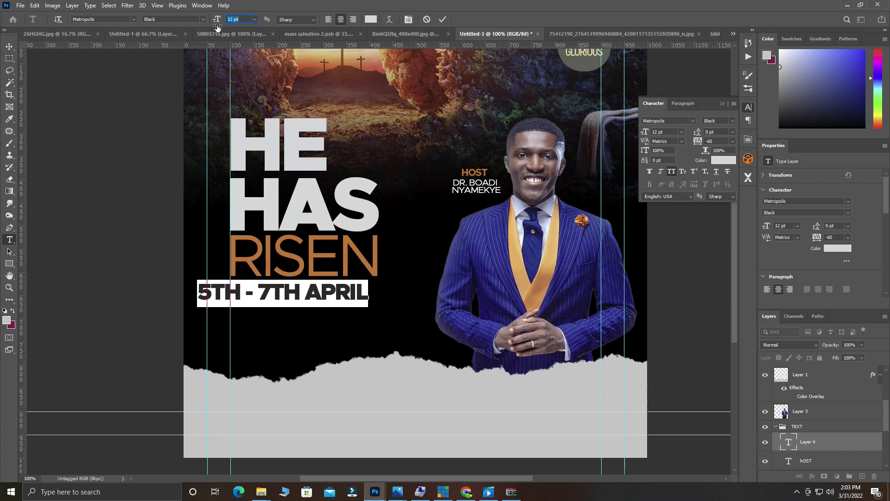
click(439, 21)
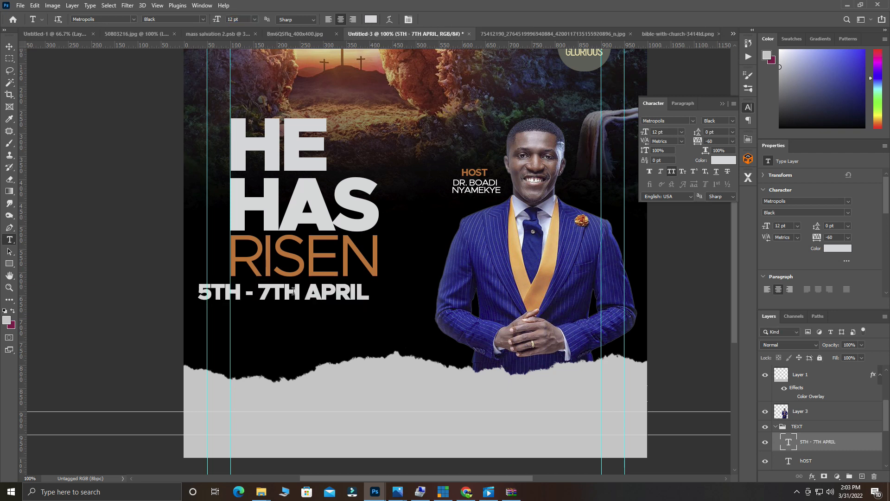
Align the 5TH - 7TH APRIL date under RISEN, drop the torn strip slightly, and Alt-drag a copy below.
key(v)
drag(294, 293, 318, 302)
drag(424, 391, 424, 404)
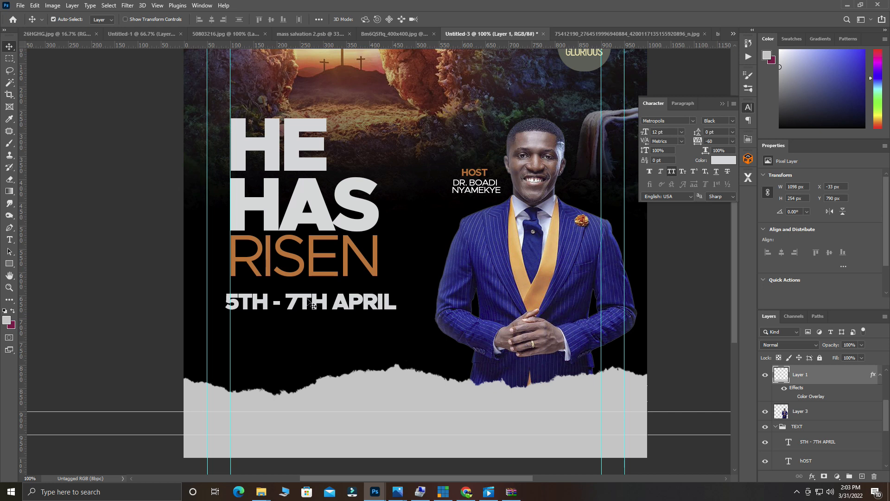
drag(306, 302, 308, 296)
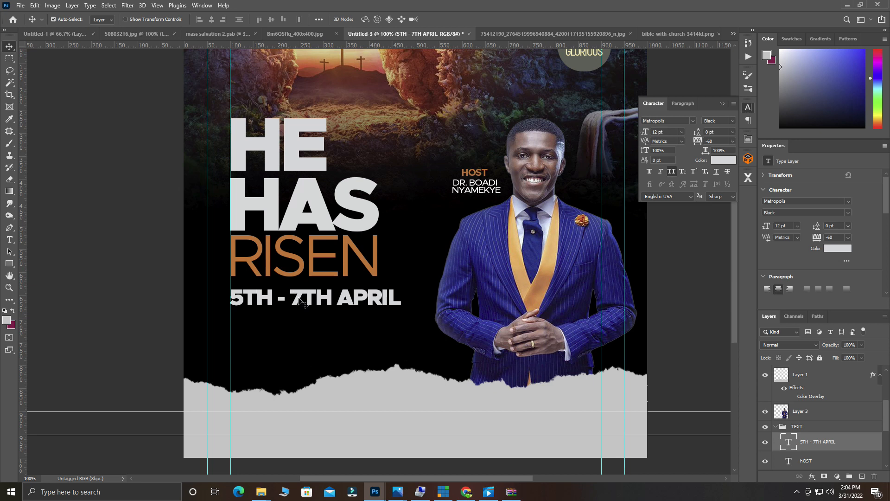
drag(298, 298, 302, 323)
Retype the copied date line as '6AM - 12PM' in Regular weight and shift it right under the date.
double_click(304, 323)
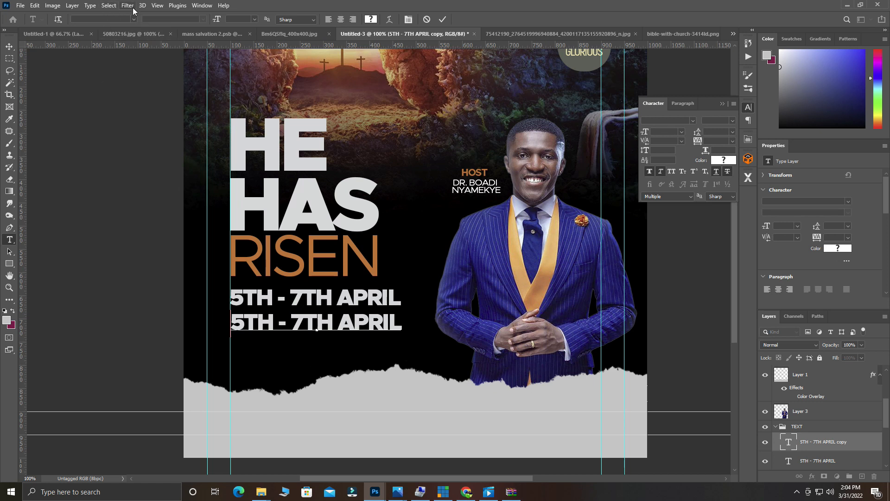
key(ctrl+a)
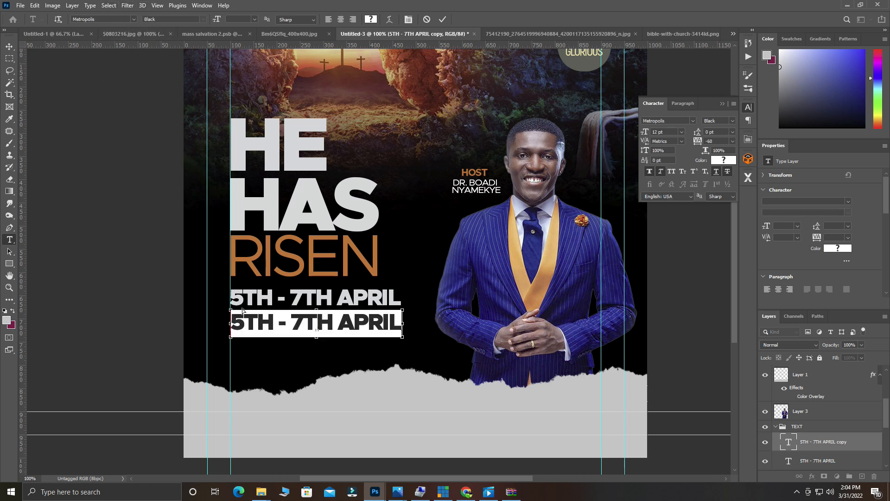
click(203, 19)
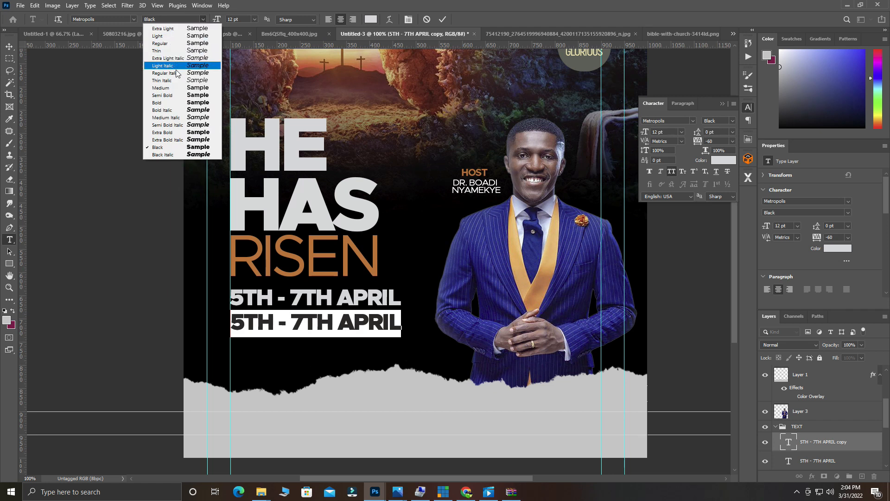
click(181, 44)
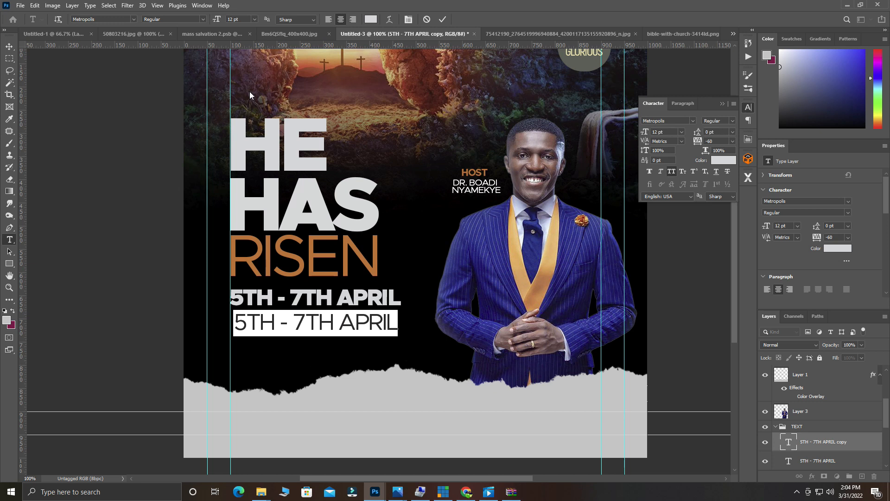
text(6A)
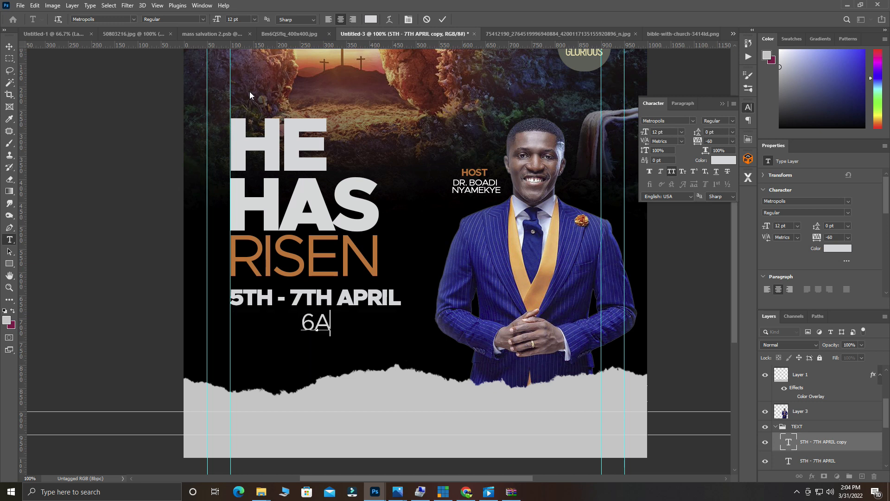
text(M -12)
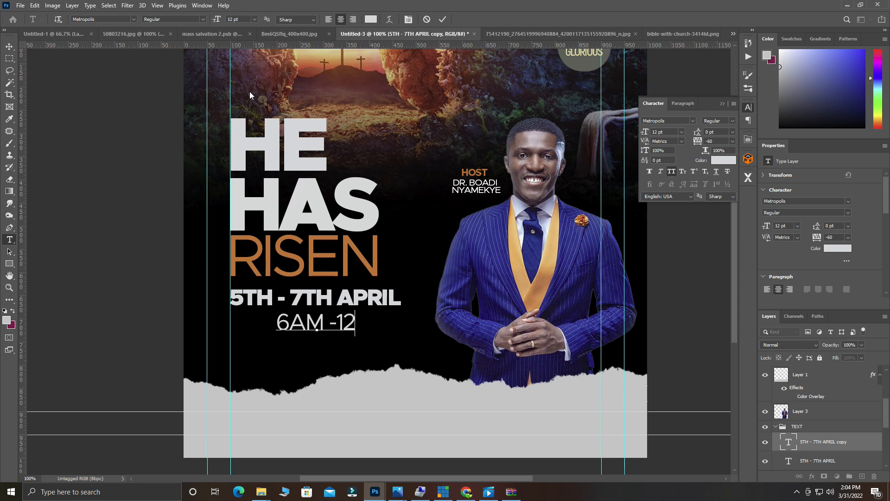
text(AM)
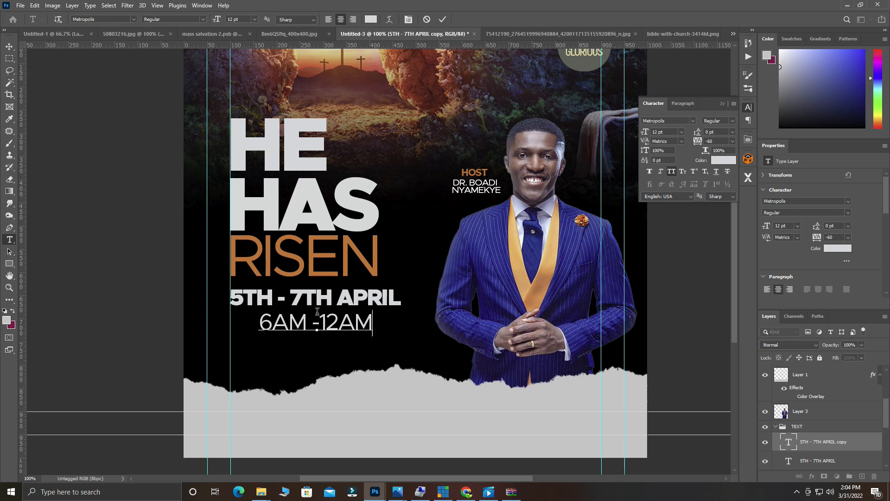
click(325, 323)
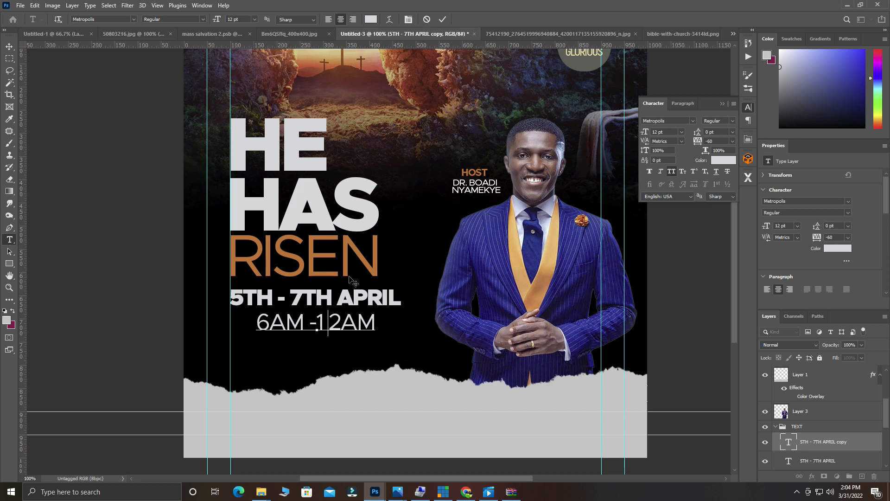
key(BackSpace)
key(BackSpace)
text(P)
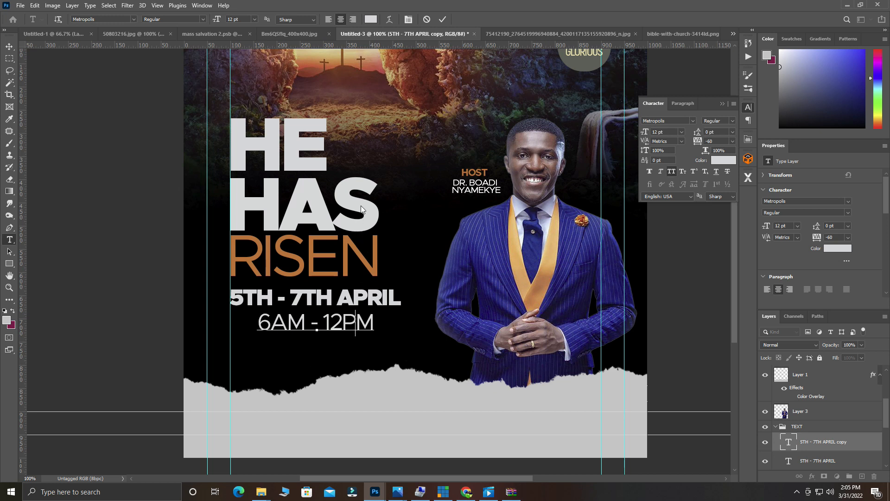
click(443, 19)
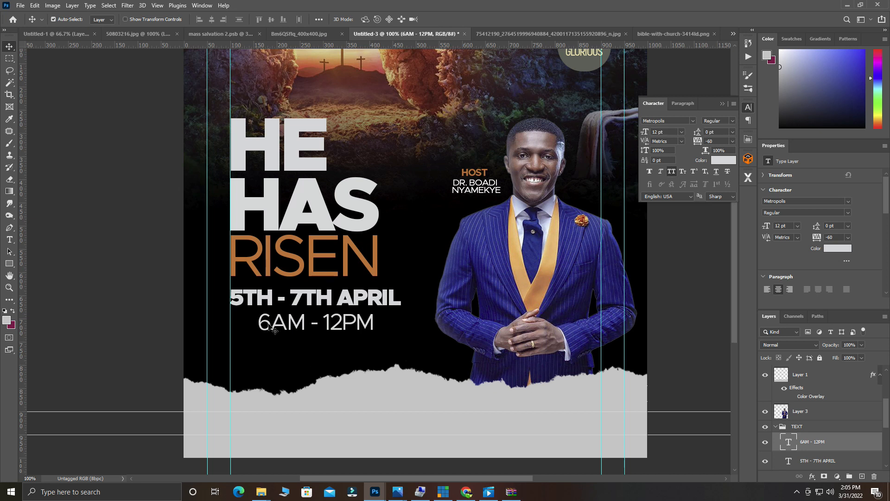
mouse_move(295, 326)
mouse_down()
mouse_move(328, 324)
mouse_move(308, 323)
mouse_up()
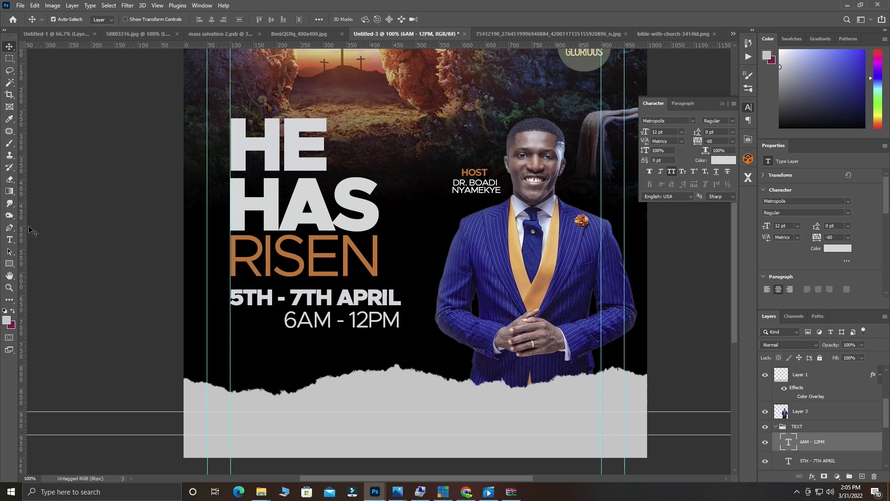
Draw a rounded rectangle with 14 px corners to the left of 6AM - 12PM.
click(9, 263)
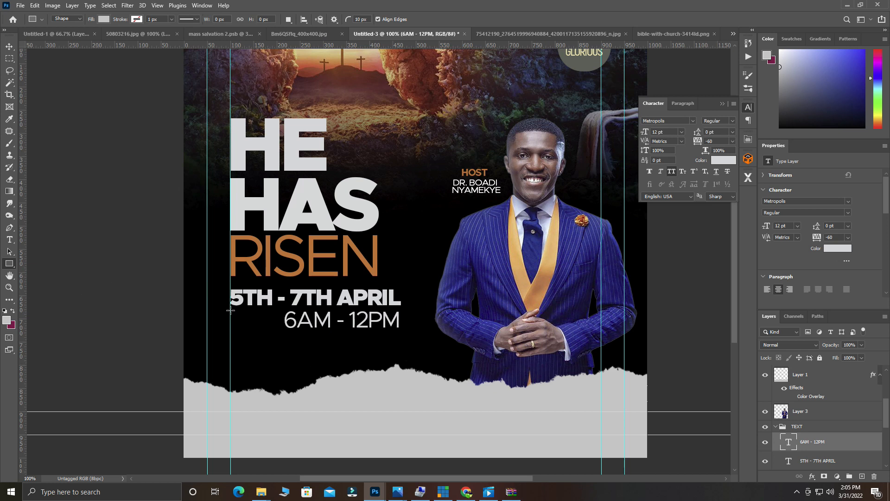
drag(231, 310, 283, 329)
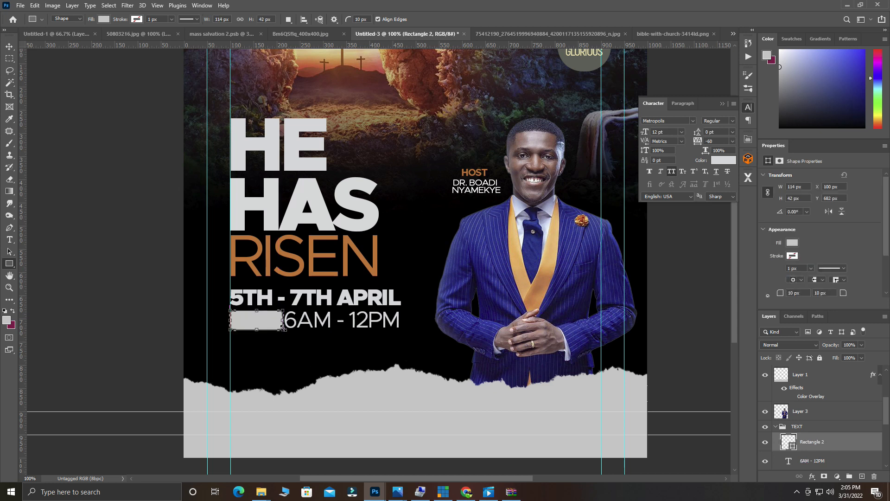
ctrl+click(248, 316)
ctrl+click(249, 316)
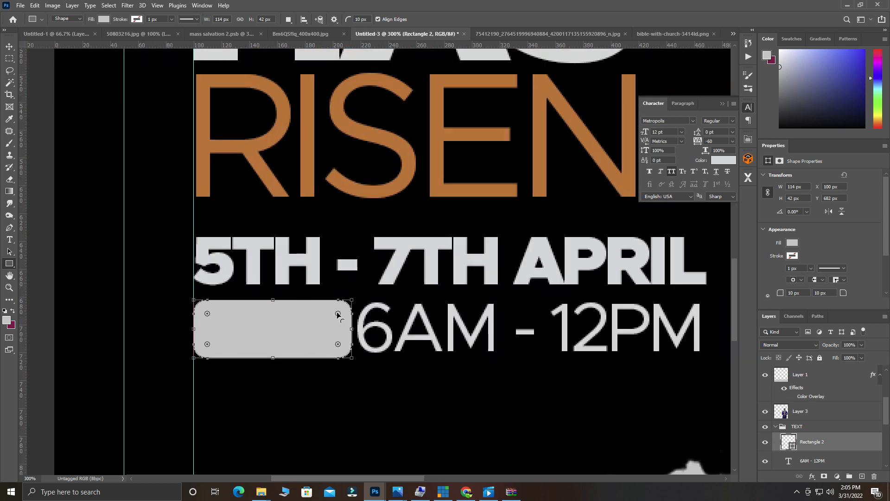
drag(208, 315, 214, 316)
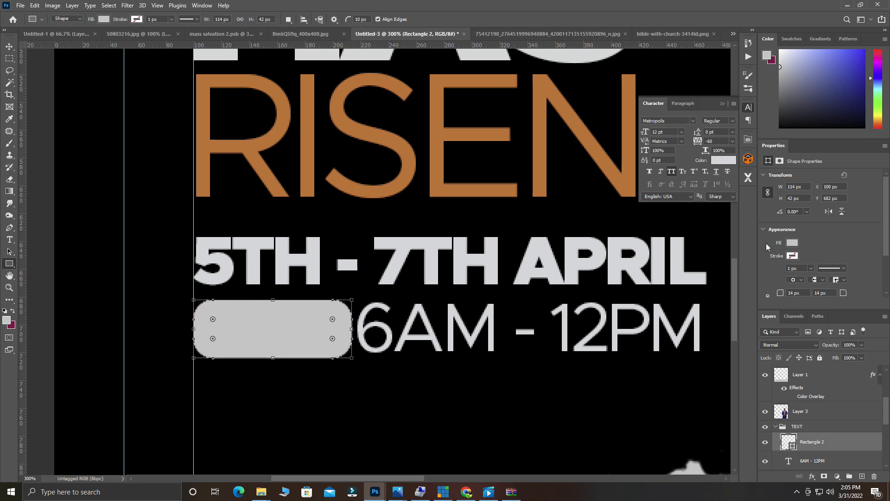
Set the rectangle's top-right and bottom-right corner radii to 0 px.
drag(883, 228, 885, 271)
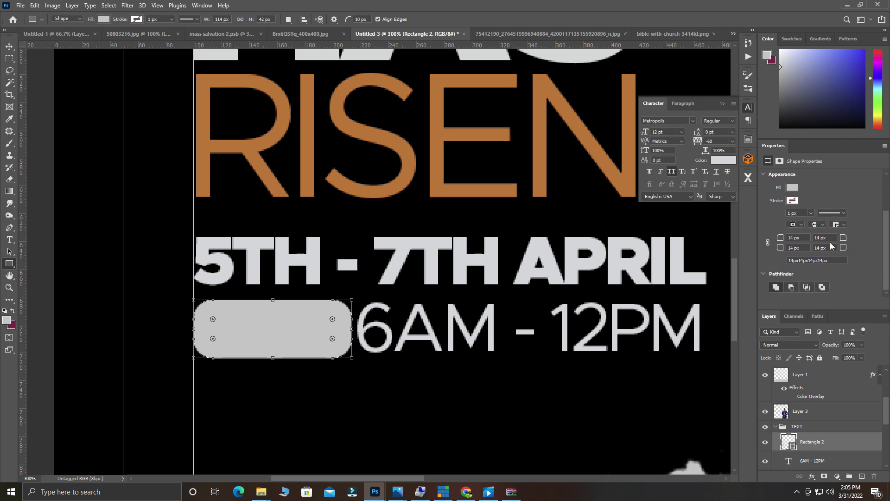
text(0)
key(Tab)
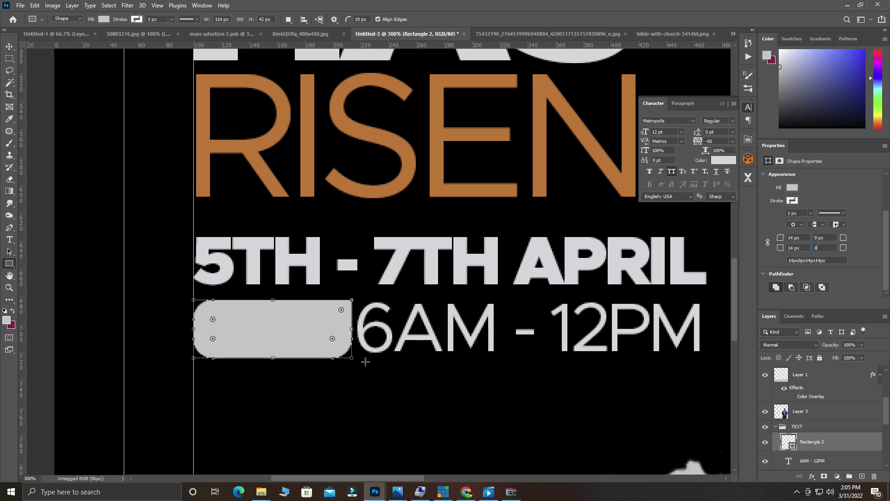
key(Return)
click(9, 46)
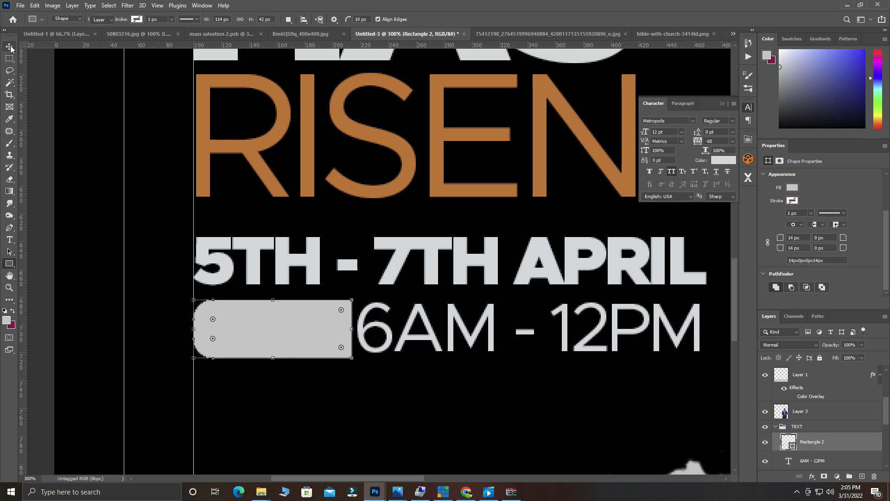
Fill Rectangle 2 with the RISEN orange #ce6d26, then Alt-drag a copy of the date text down.
double_click(793, 444)
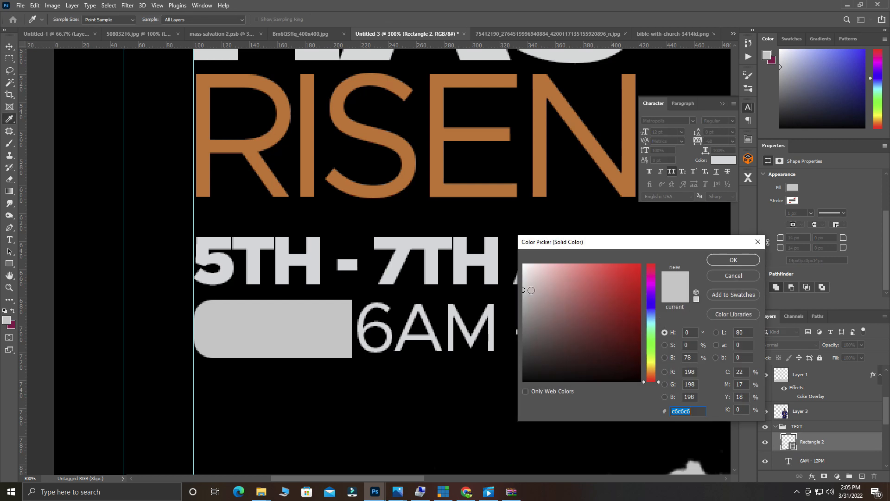
click(435, 161)
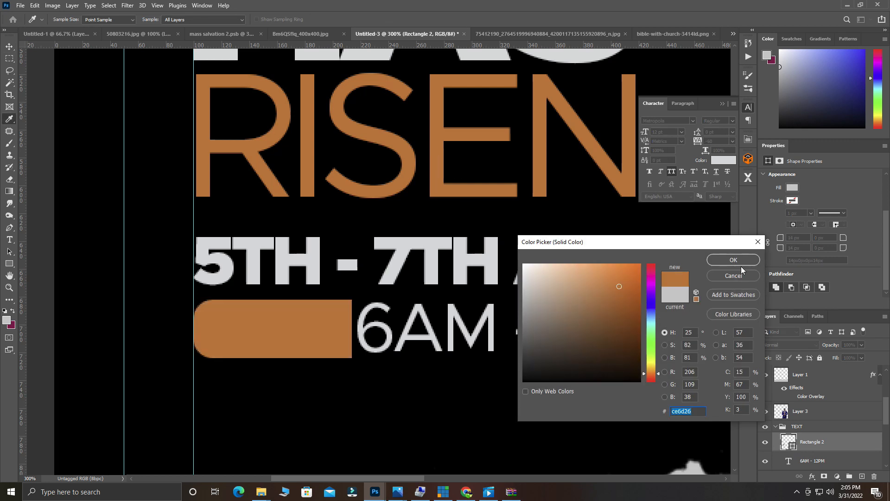
click(736, 261)
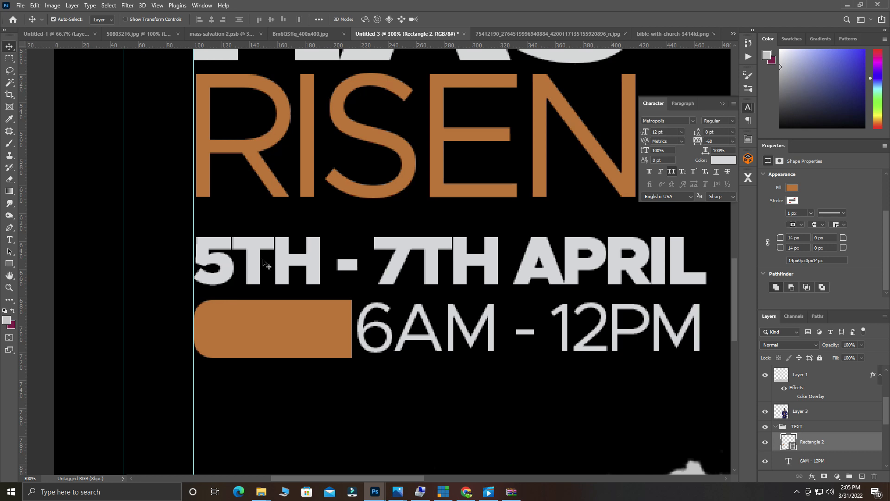
click(286, 260)
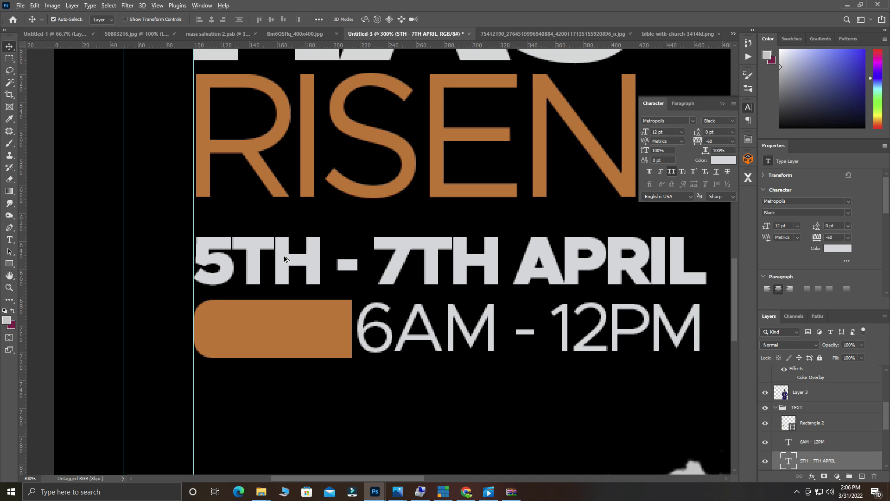
drag(284, 258, 282, 300)
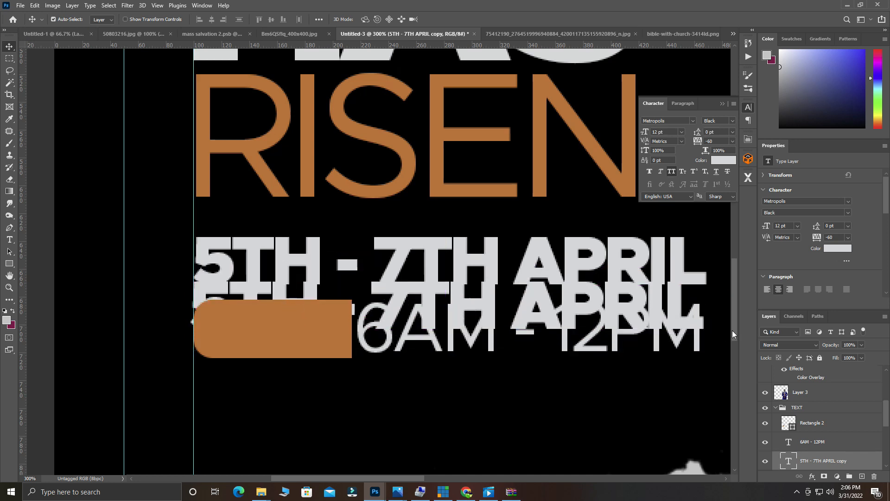
Move the date copy's layer above Rectangle 2 and retype it as 'DAILY'.
drag(819, 464, 817, 421)
key(t)
triple_click(254, 297)
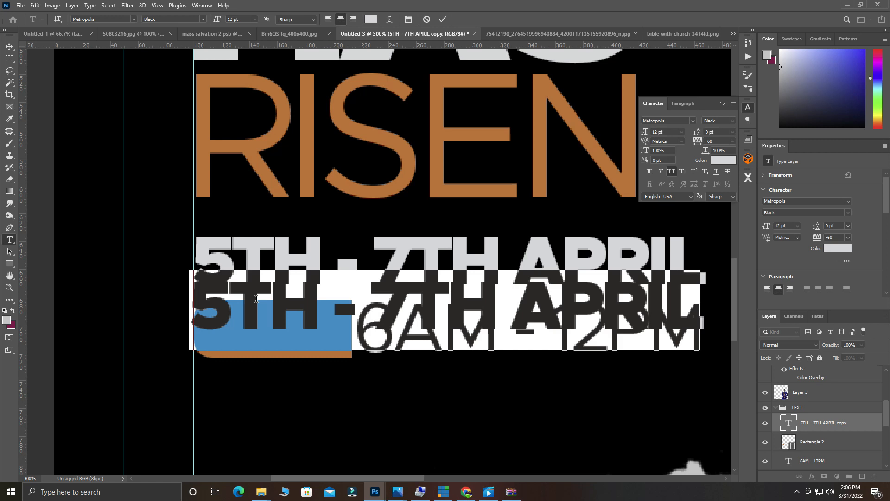
text(DA)
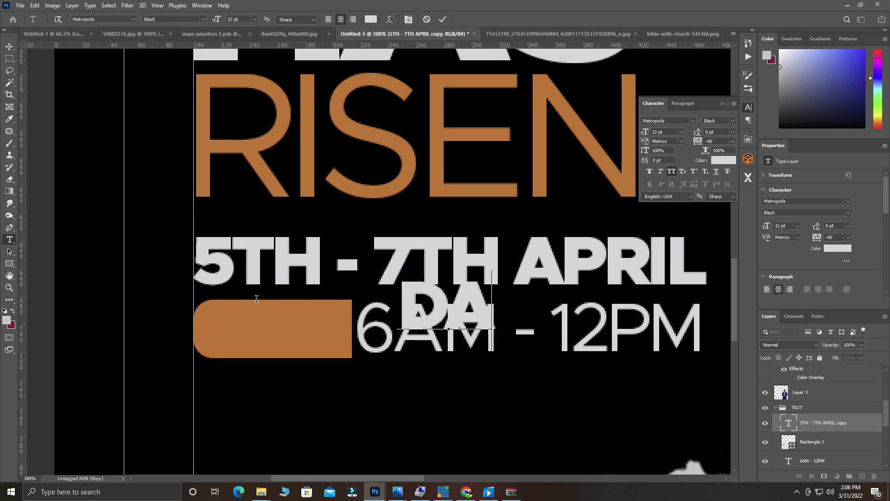
text(ILY)
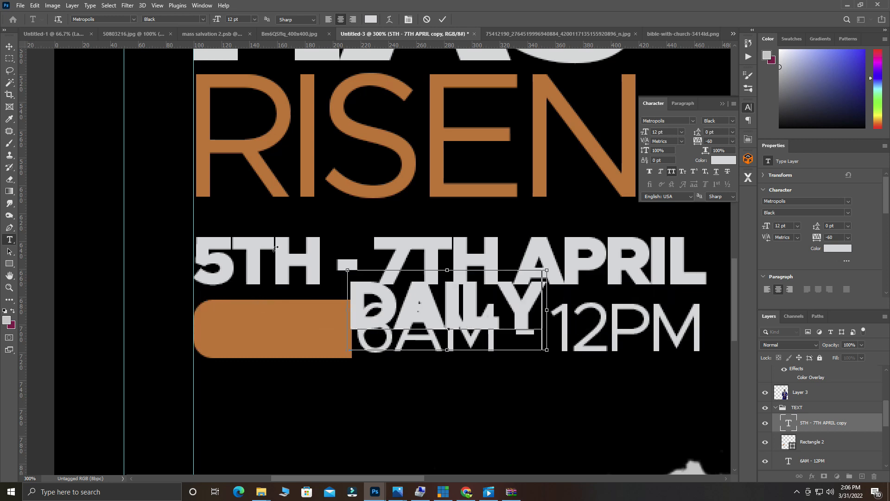
key(ctrl+minus)
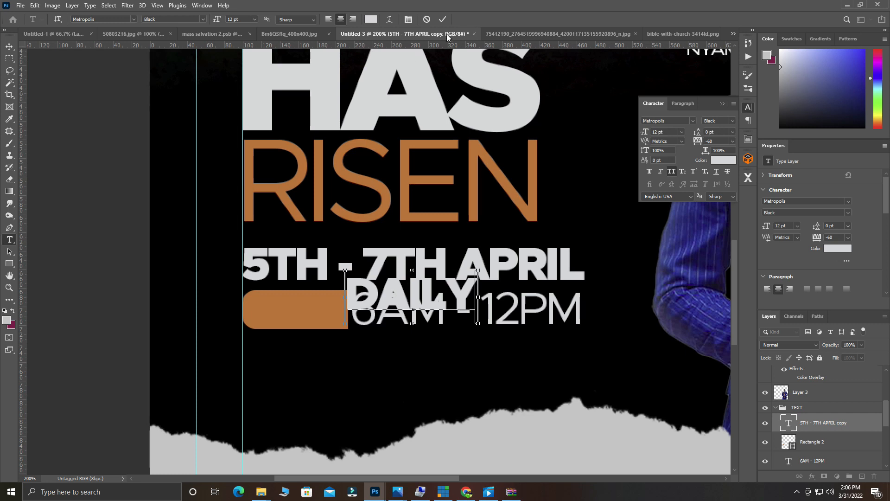
key(ctrl+Return)
Place DAILY on the orange rectangle and scale it down to about 68%.
drag(415, 293, 312, 305)
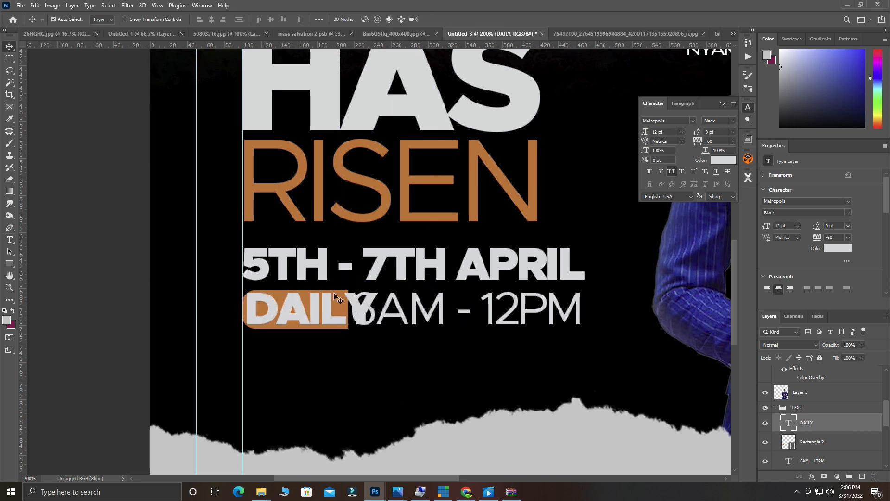
key(ctrl+t)
drag(375, 338, 306, 307)
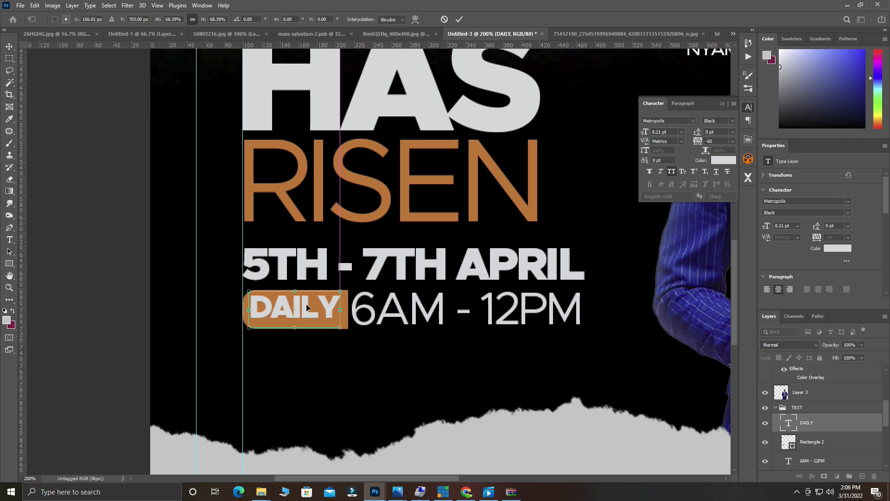
click(459, 19)
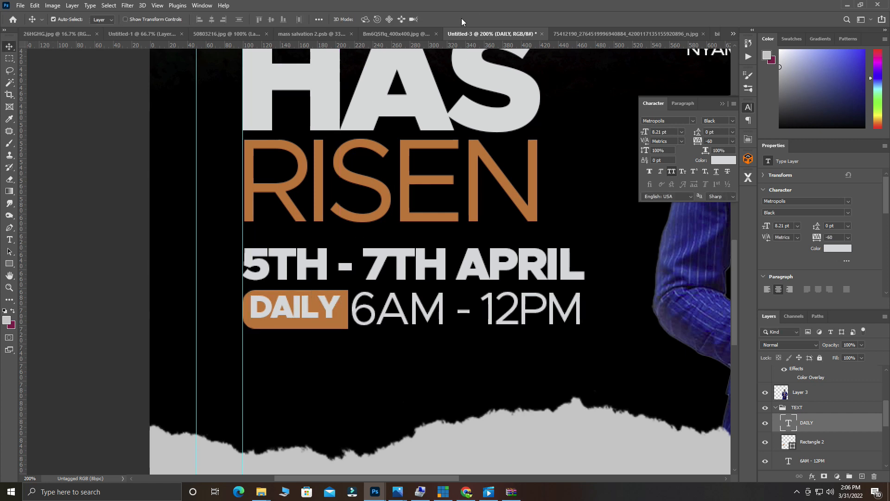
Nudge DAILY slightly down and recolour its text black #000000.
drag(303, 306, 303, 308)
double_click(304, 309)
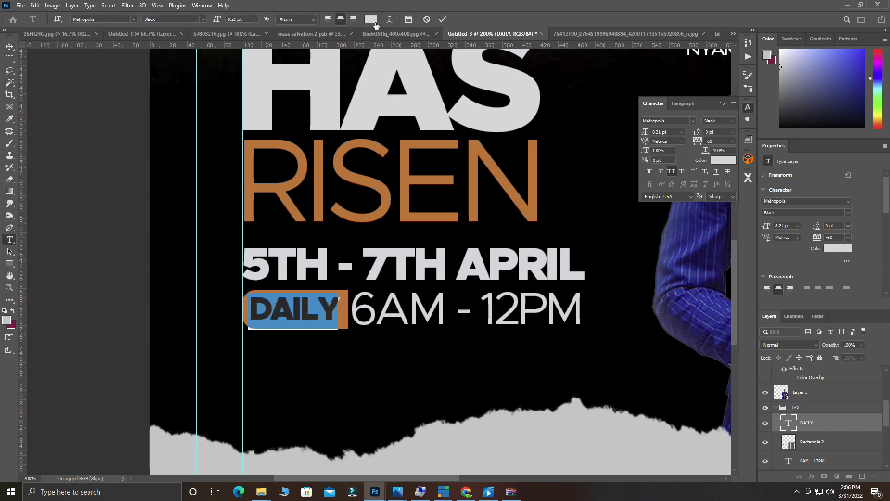
click(375, 25)
click(356, 366)
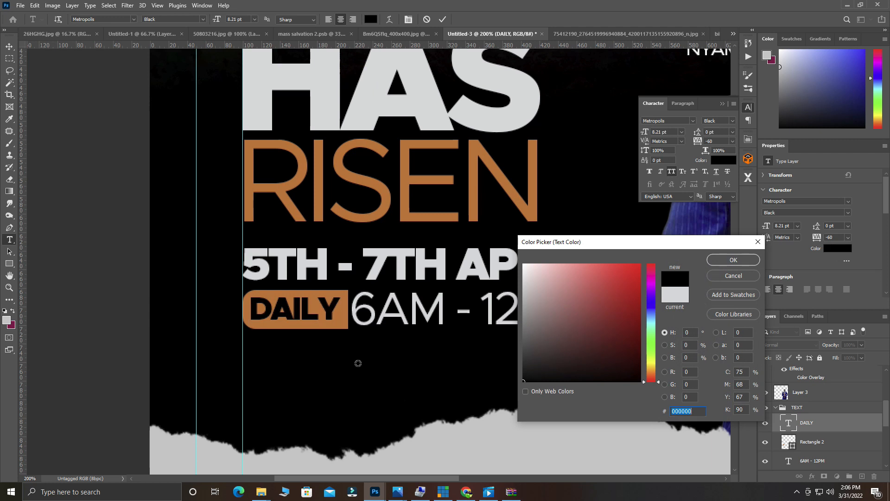
click(744, 264)
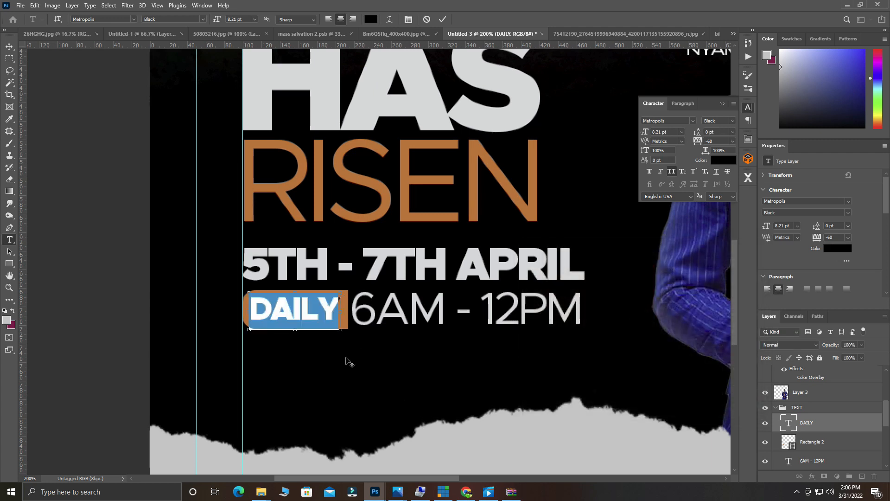
scroll(348, 361, down, 1)
click(443, 19)
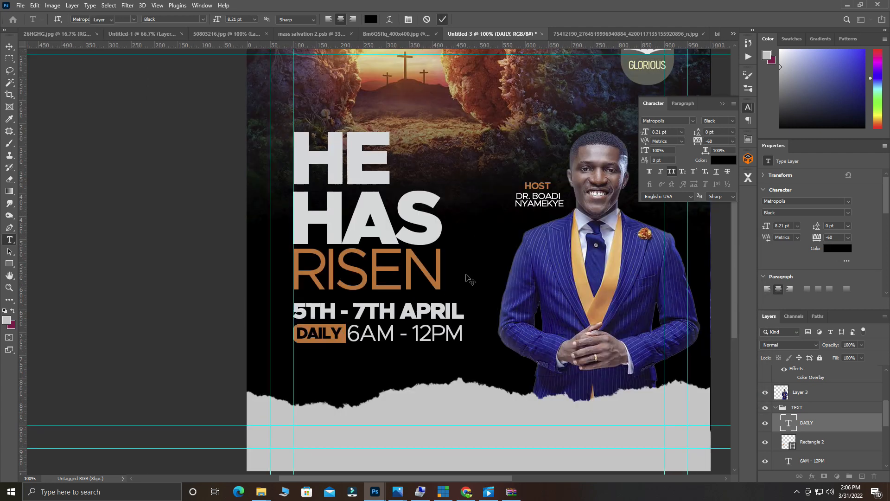
key(v)
Reselect the DAILY text and confirm black as its colour.
scroll(482, 333, right, 1)
scroll(478, 333, right, 1)
scroll(397, 310, down, 1)
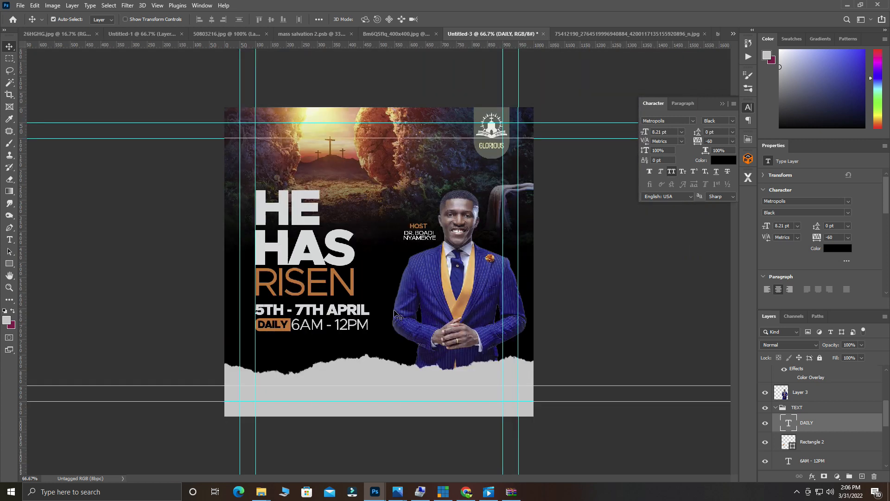
double_click(276, 326)
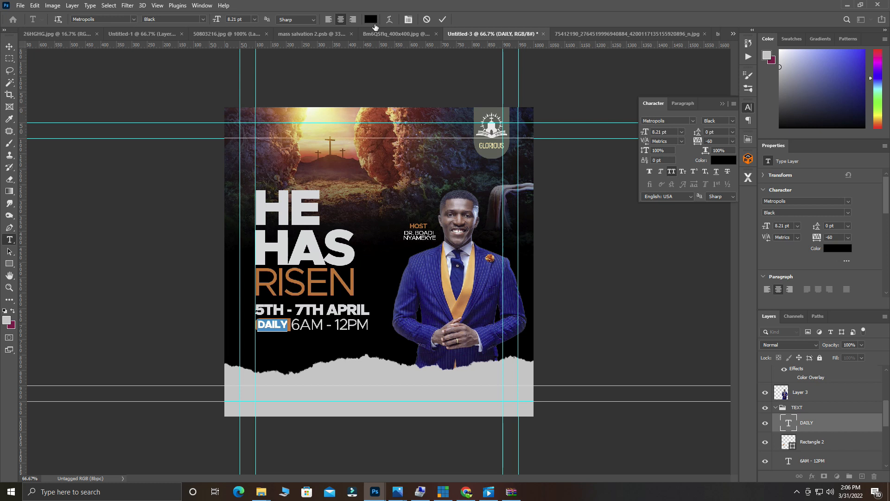
click(370, 19)
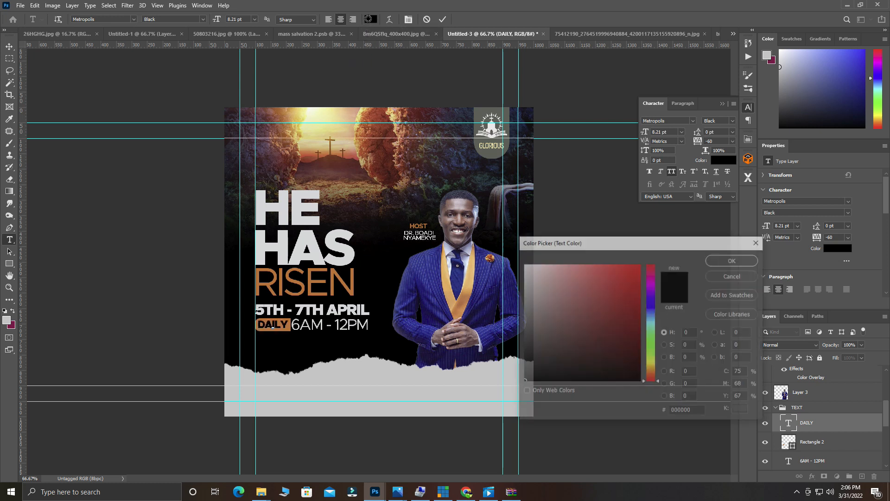
click(333, 376)
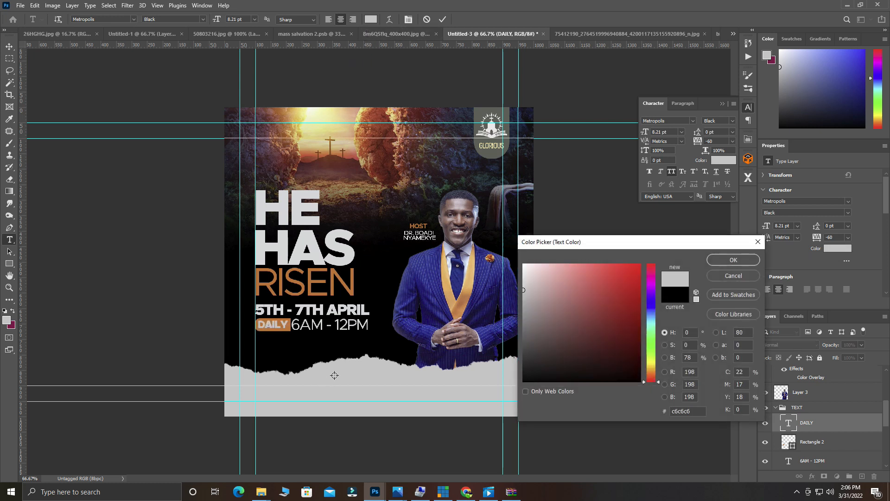
click(300, 347)
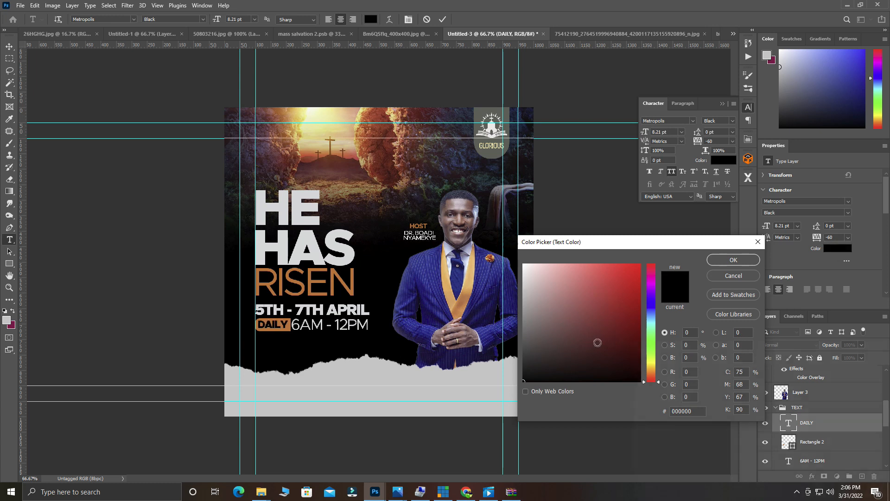
click(722, 261)
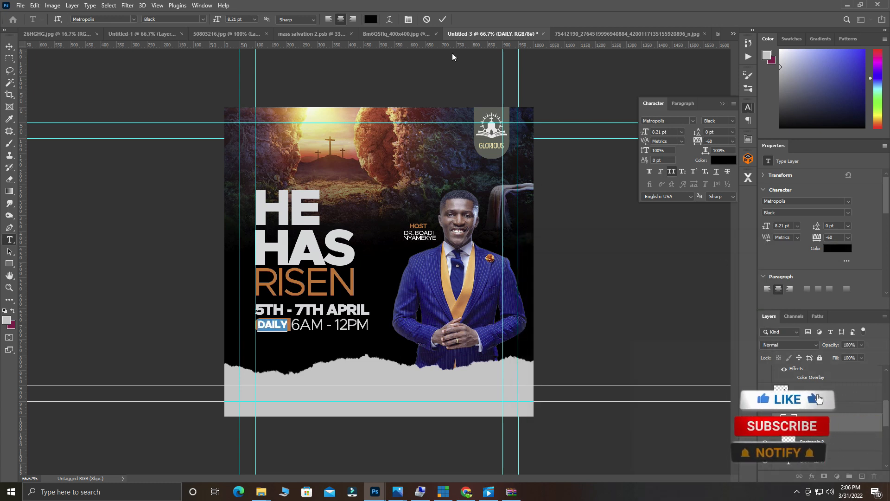
click(443, 20)
key(v)
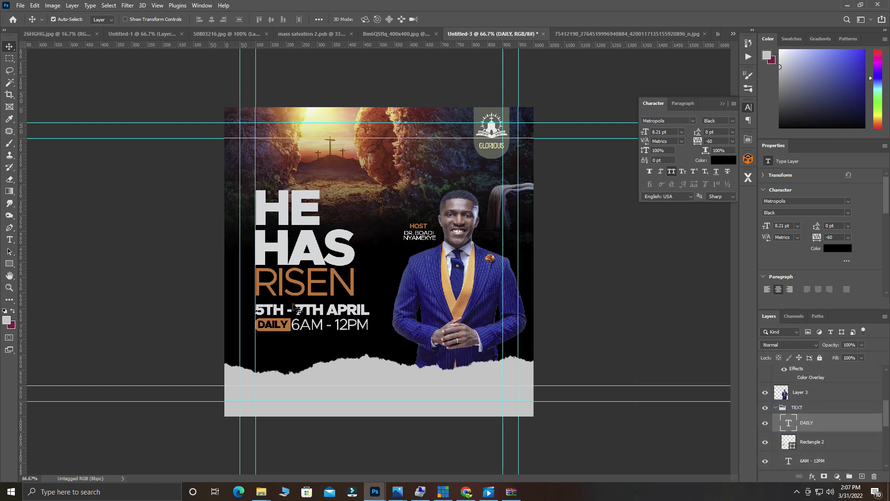
click(320, 313)
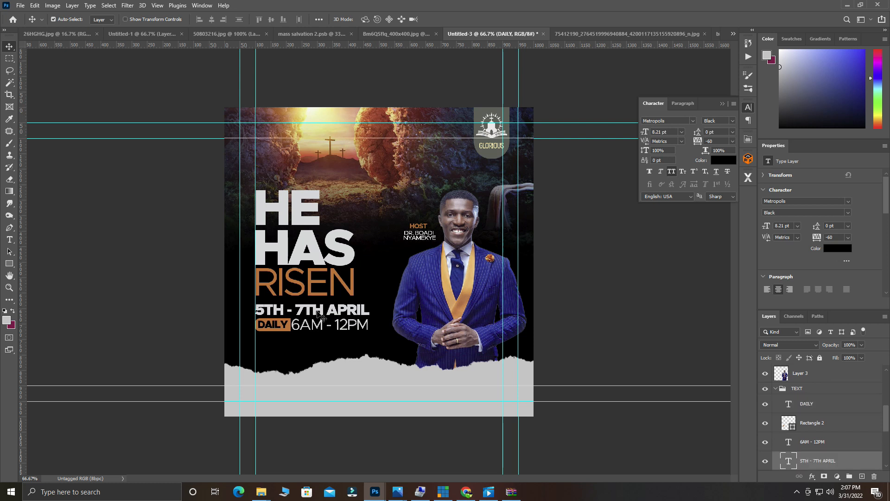
click(343, 350)
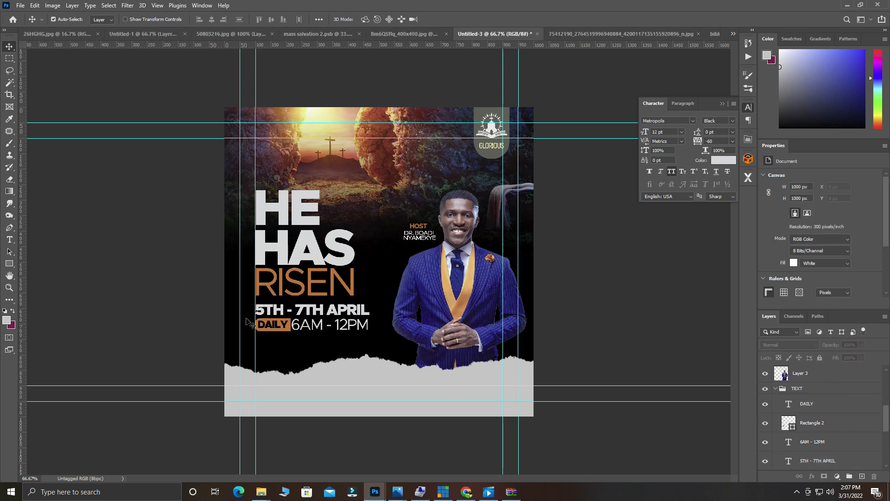
drag(248, 308, 273, 325)
drag(329, 337, 287, 324)
key(ctrl+g)
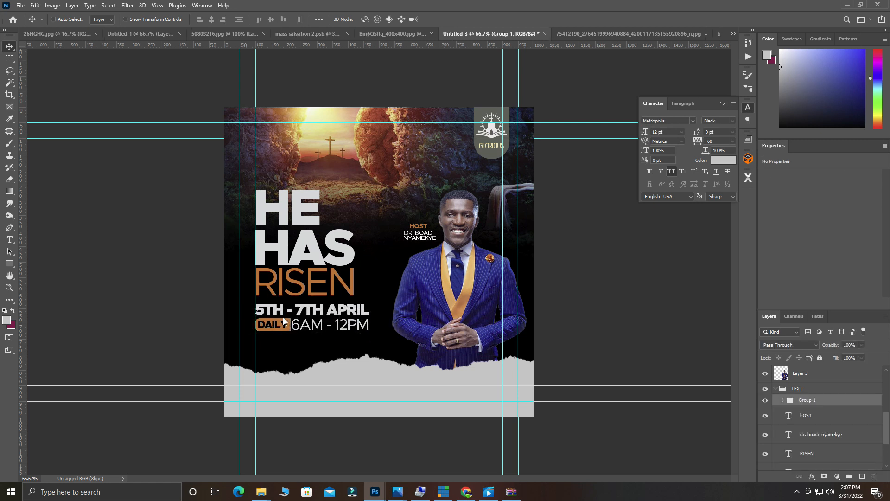
double_click(806, 401)
text(DATE & TIME)
key(Return)
key(ctrl)
key(ctrl+t)
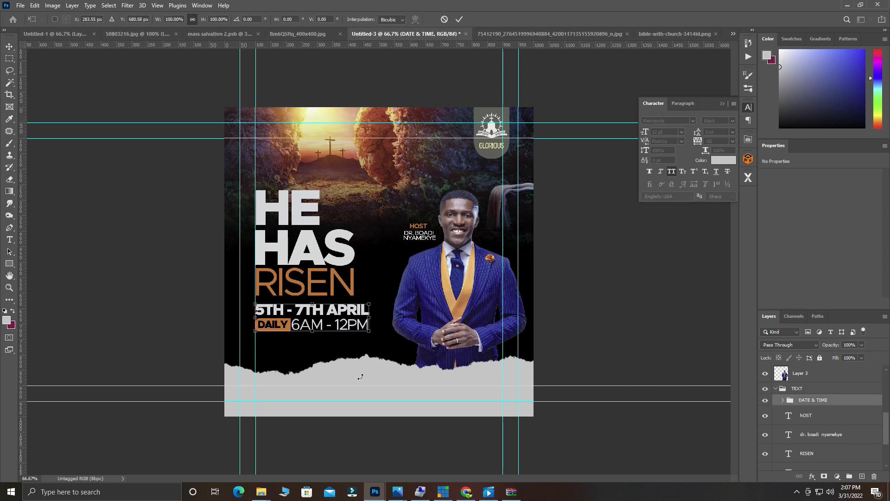
drag(301, 311, 302, 314)
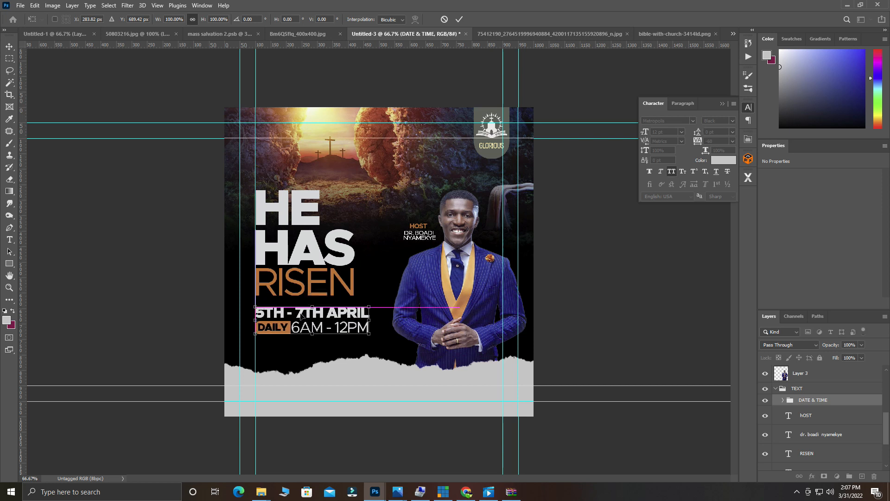
click(461, 21)
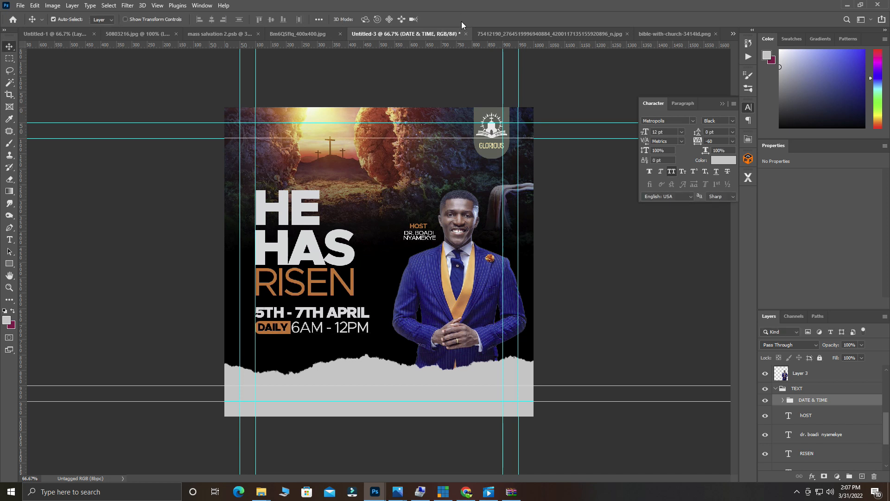
Alt-drag a copy of the RISEN headline down to the bottom torn strip.
drag(354, 366, 353, 365)
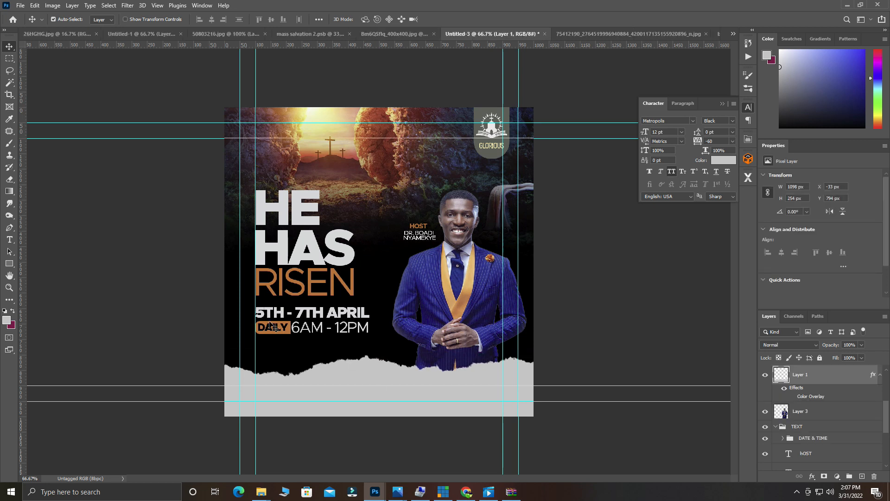
click(283, 291)
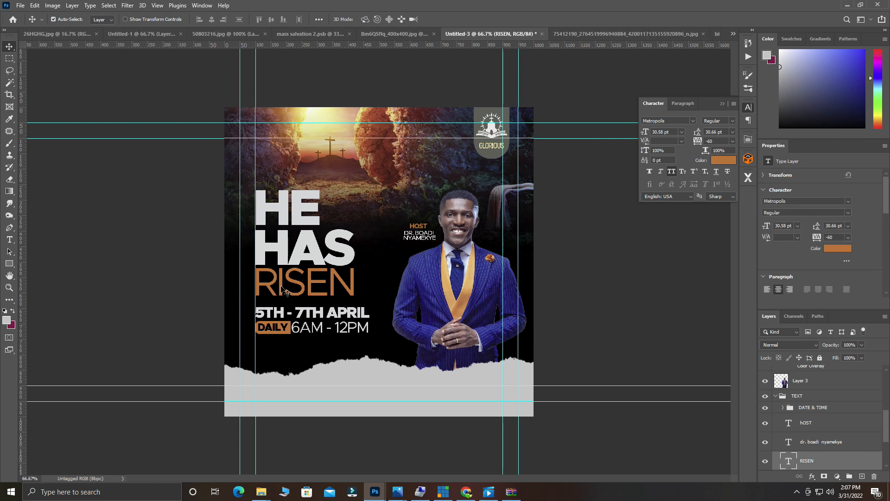
drag(282, 288, 320, 383)
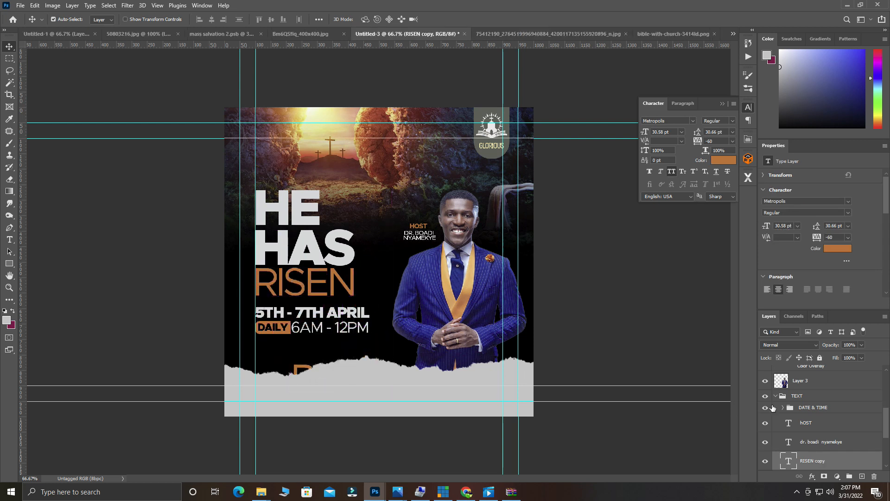
Move the RISEN copy's layer above the torn paper and nudge it lower on the strip.
drag(811, 459, 797, 439)
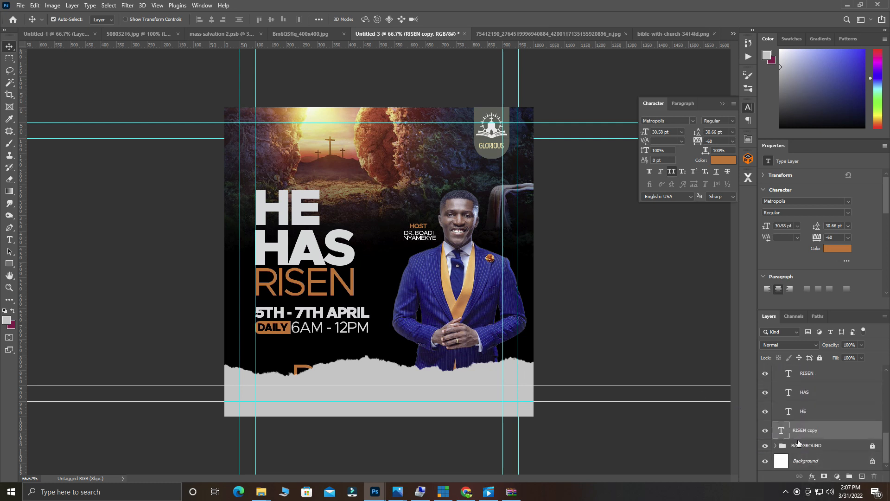
click(404, 410)
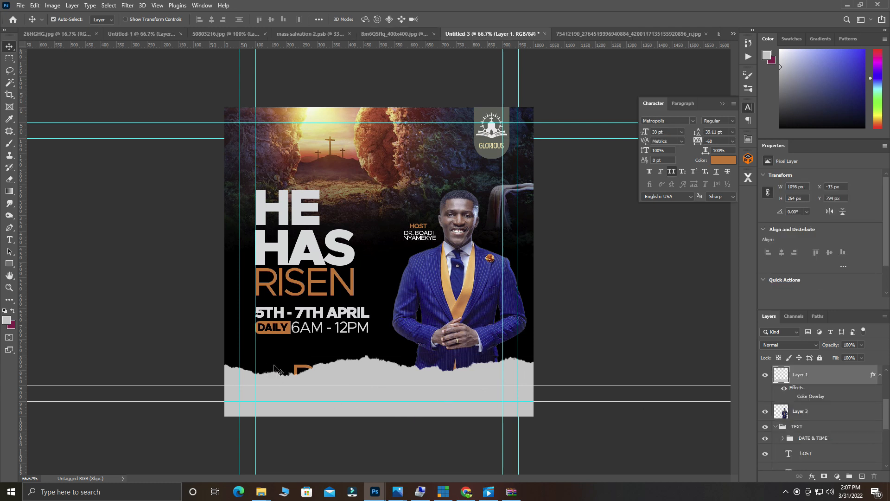
click(303, 375)
drag(811, 461, 813, 426)
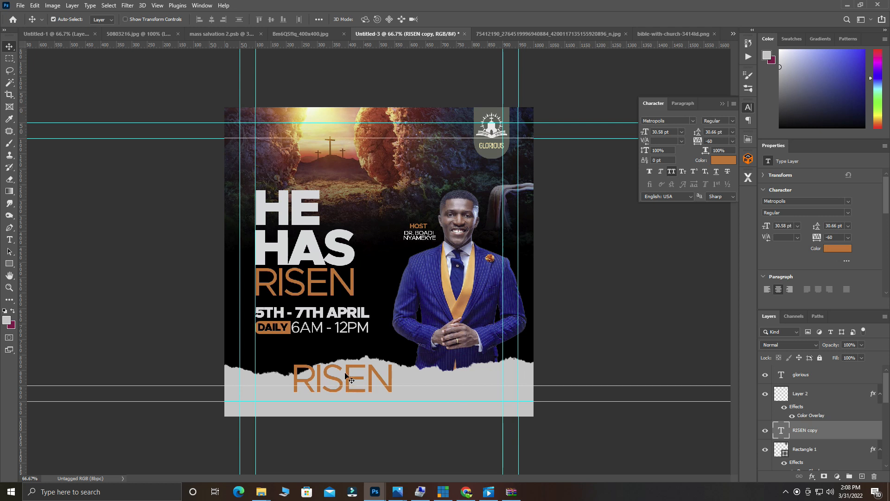
drag(349, 377, 343, 394)
key(ctrl+minus)
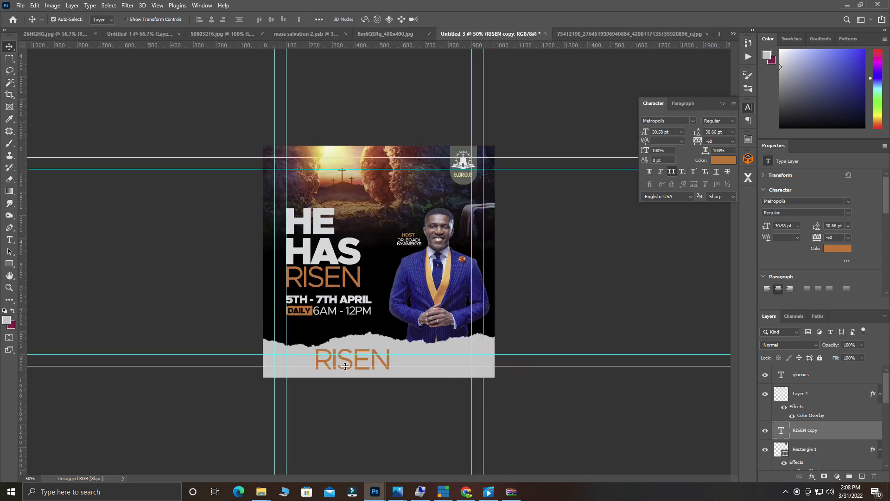
Retype the RISEN copy as 'GLORIOUS CHURCH AUDITOIUM', size it to 10 pt, and raise it.
double_click(353, 362)
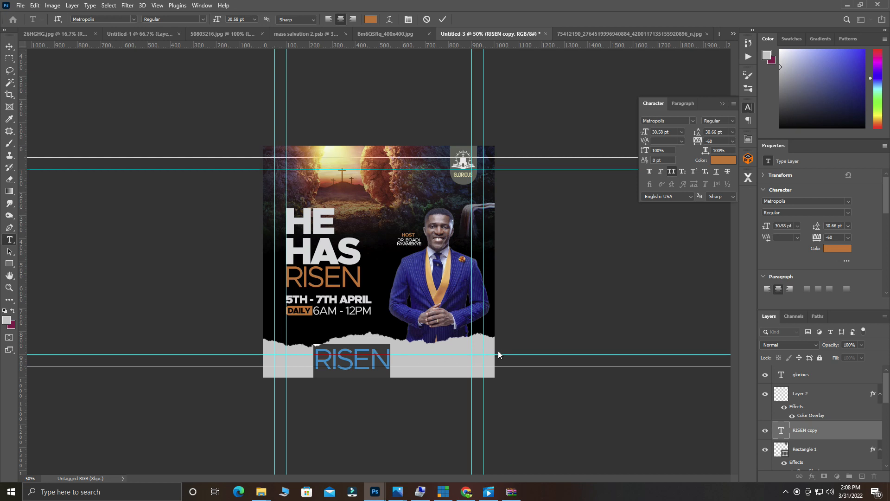
text(GLO)
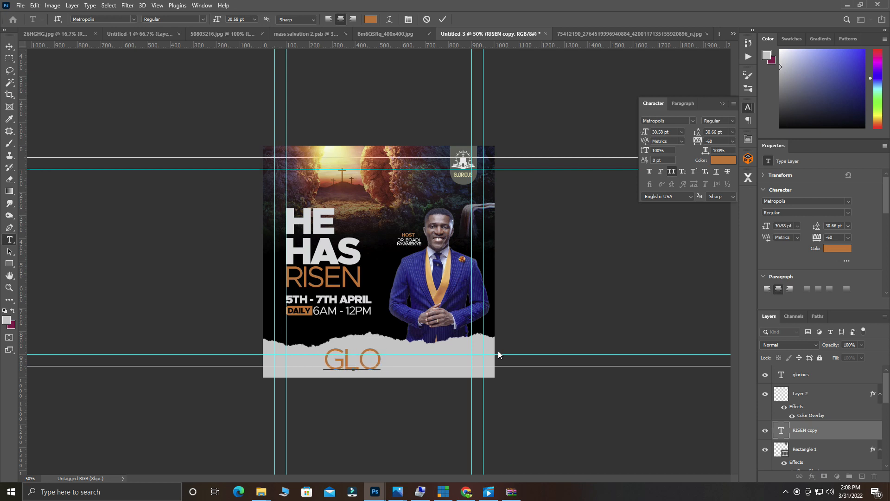
text(RIOUS)
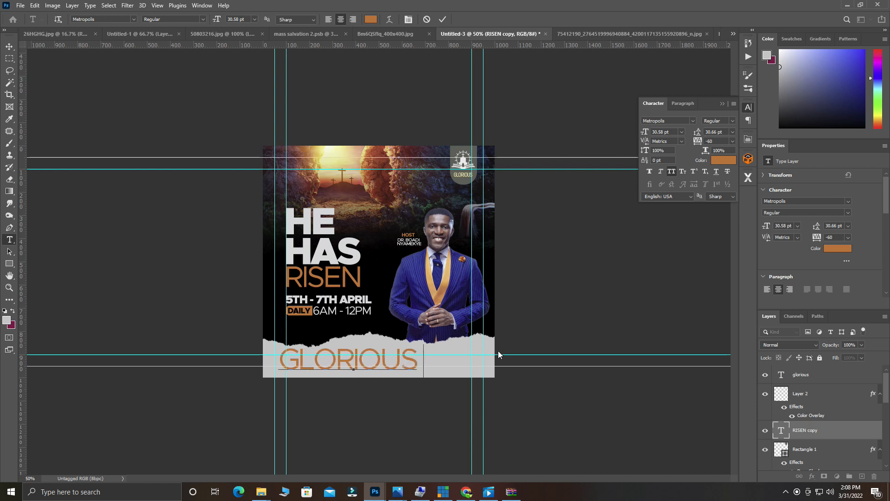
text( CHURCH)
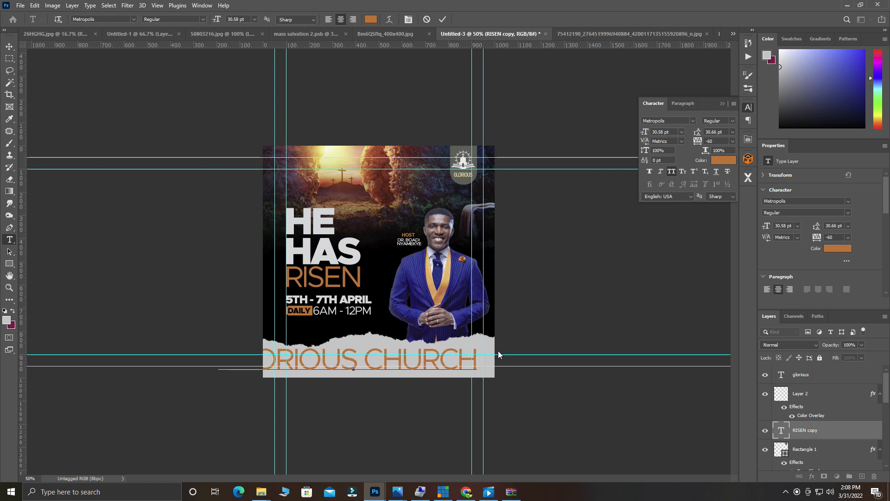
text( AU)
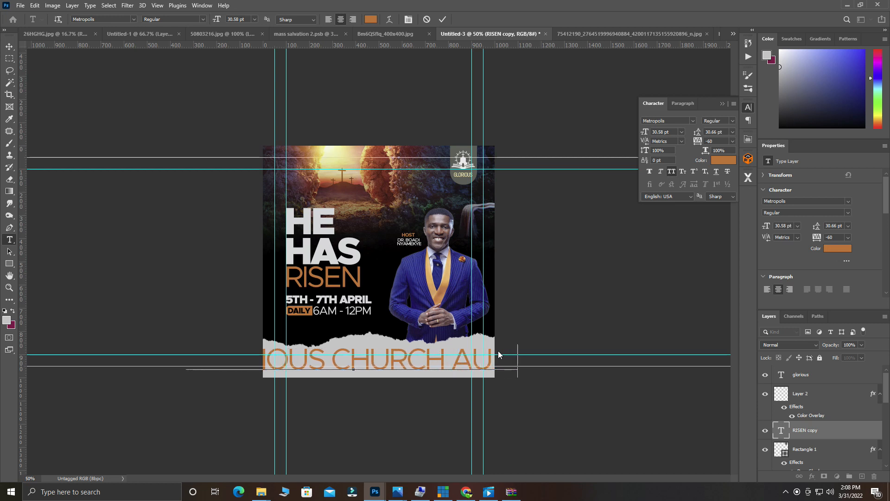
text(DITO)
key(ctrl+a)
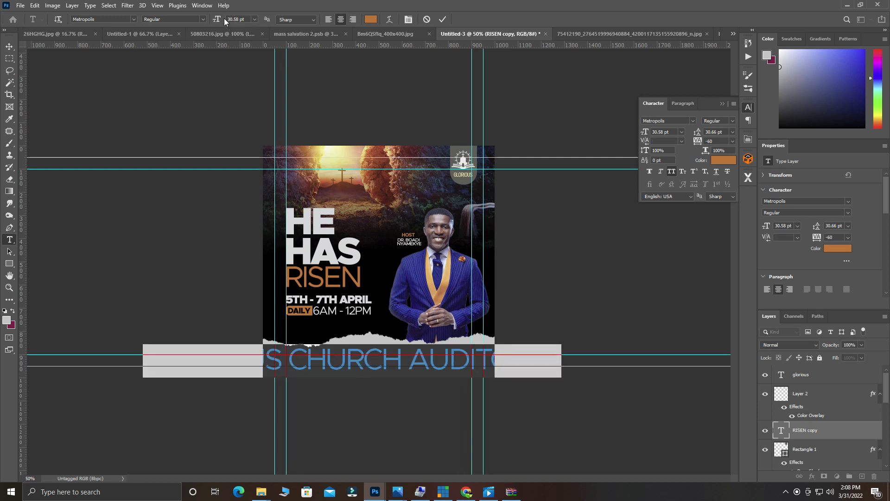
drag(218, 19, 210, 26)
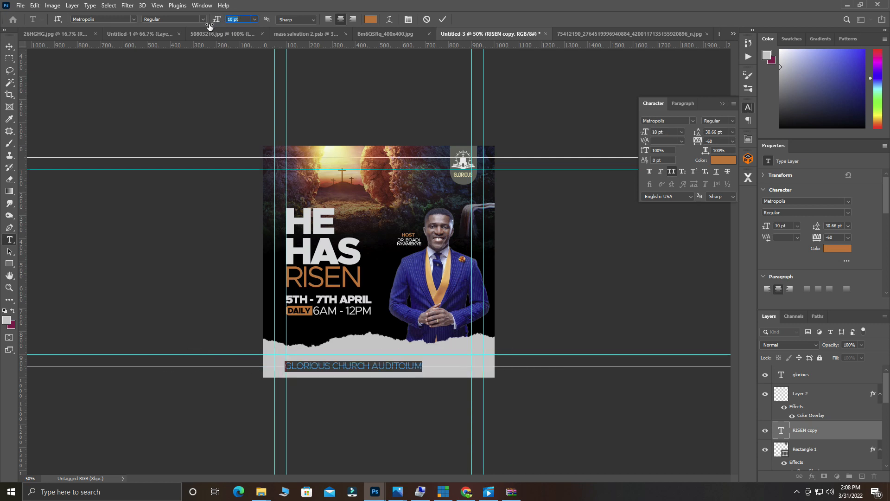
drag(356, 386, 382, 373)
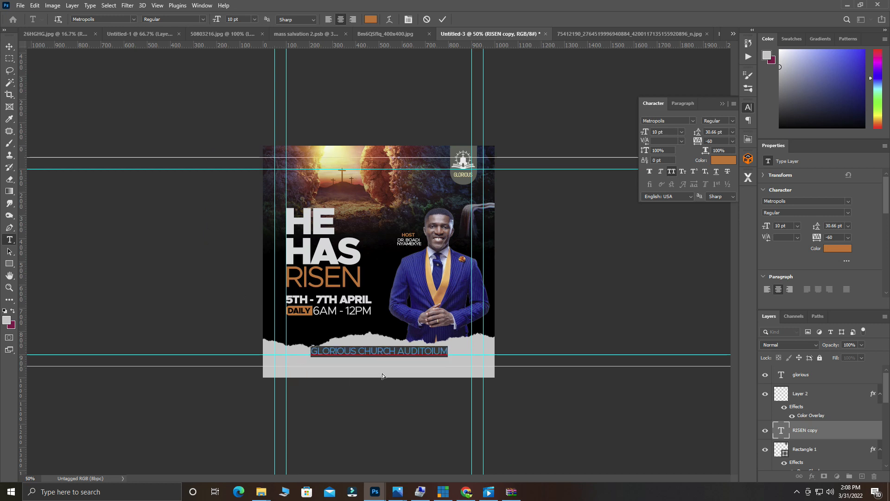
Set the venue line's font to Century Gothic Bold.
click(110, 19)
text(CEN)
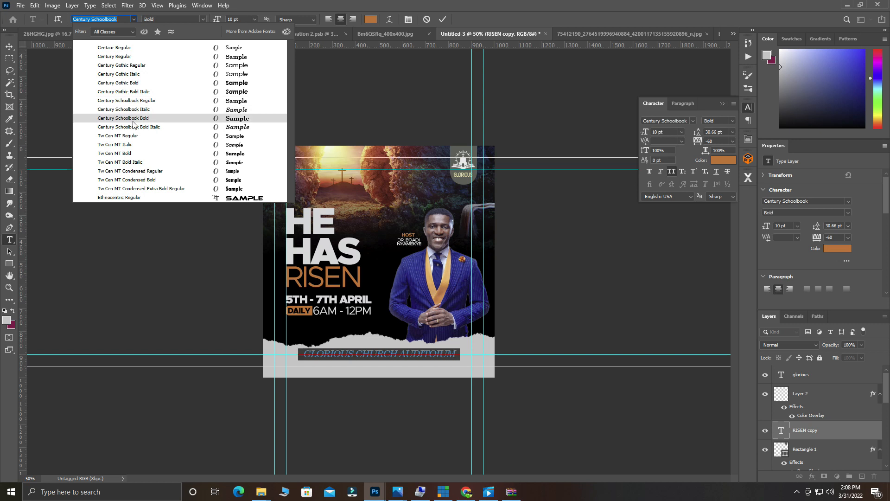
click(132, 68)
click(194, 19)
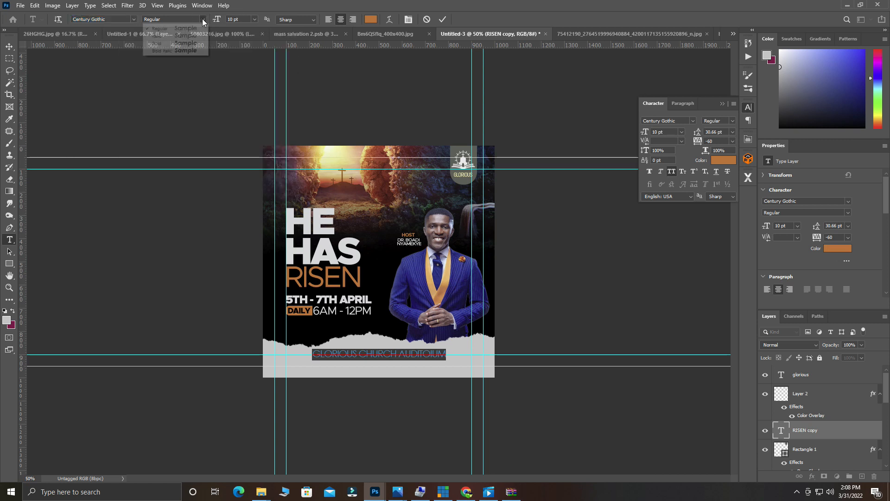
click(180, 40)
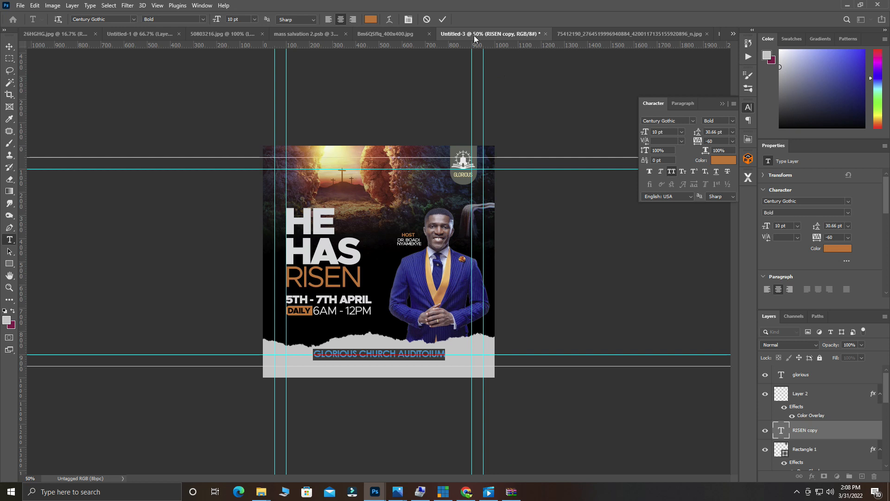
Commit the venue text, zoom in, and reselect the line for editing.
click(442, 19)
key(v)
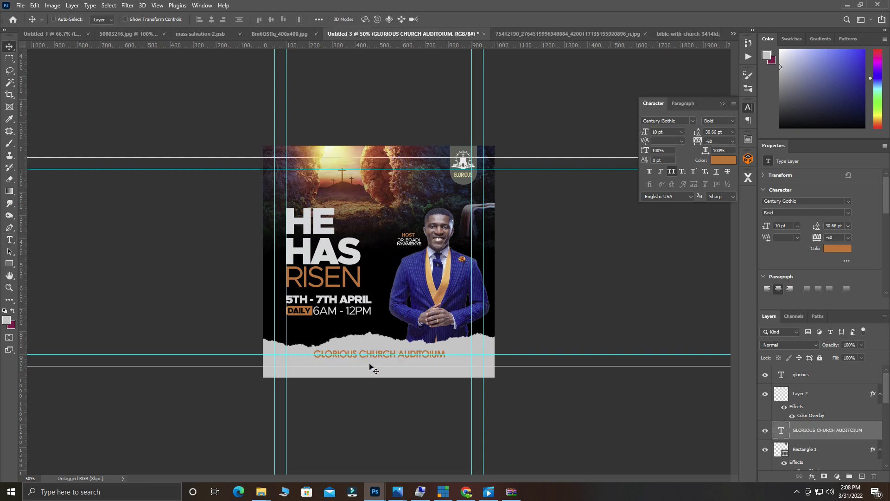
key(ctrl+plus)
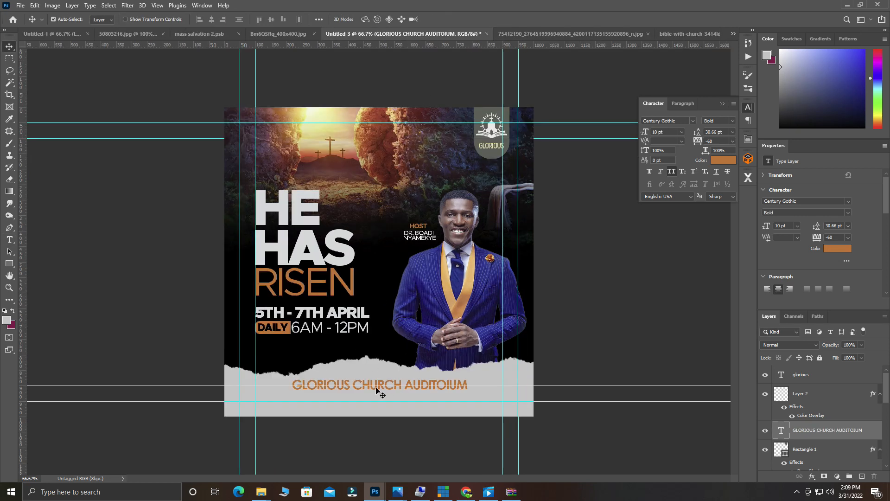
double_click(377, 391)
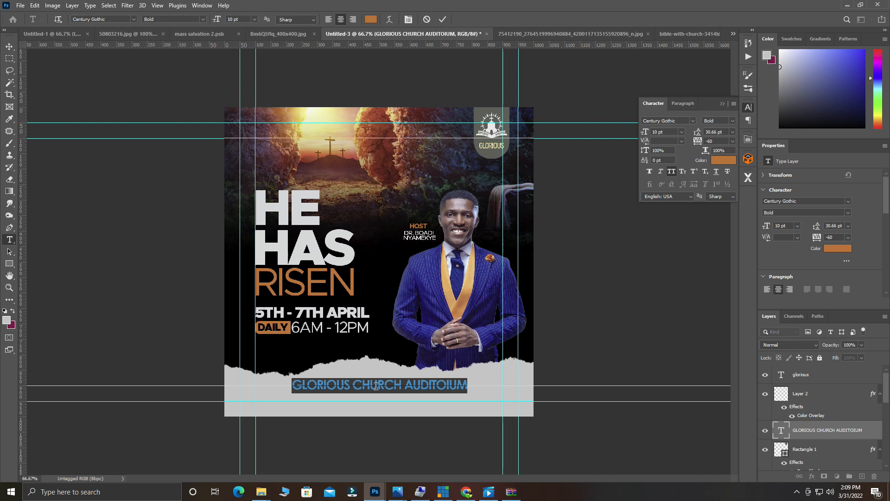
Sample several flyer colours and settle on black #000000 for the venue line.
click(371, 19)
click(318, 127)
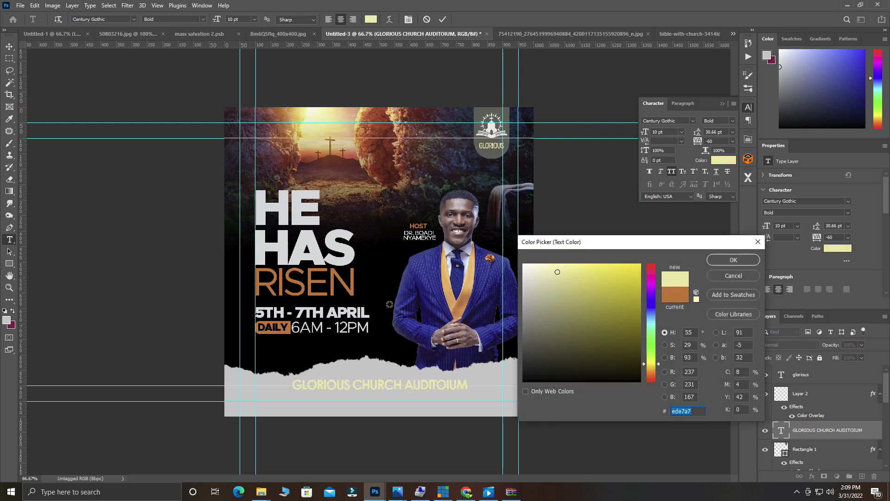
click(367, 324)
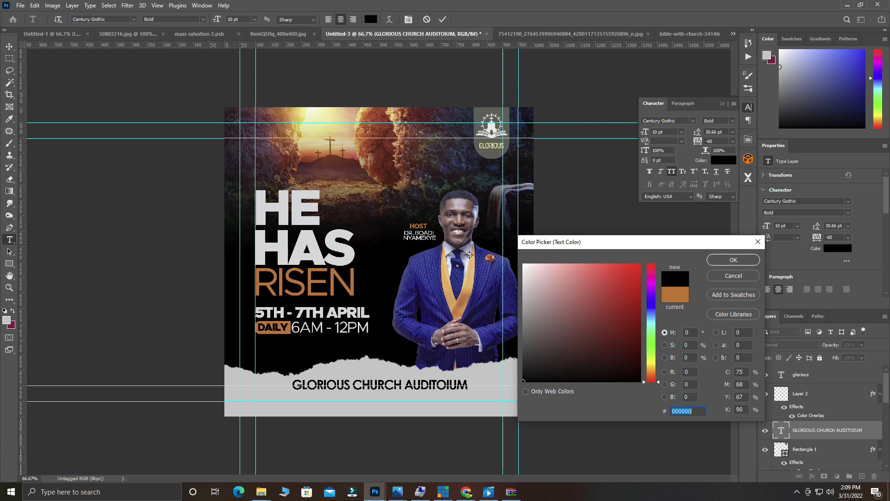
click(447, 290)
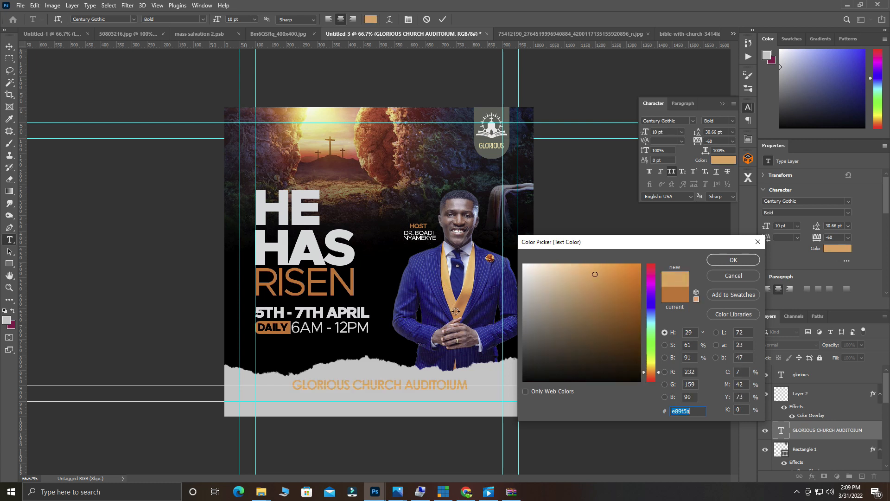
click(475, 311)
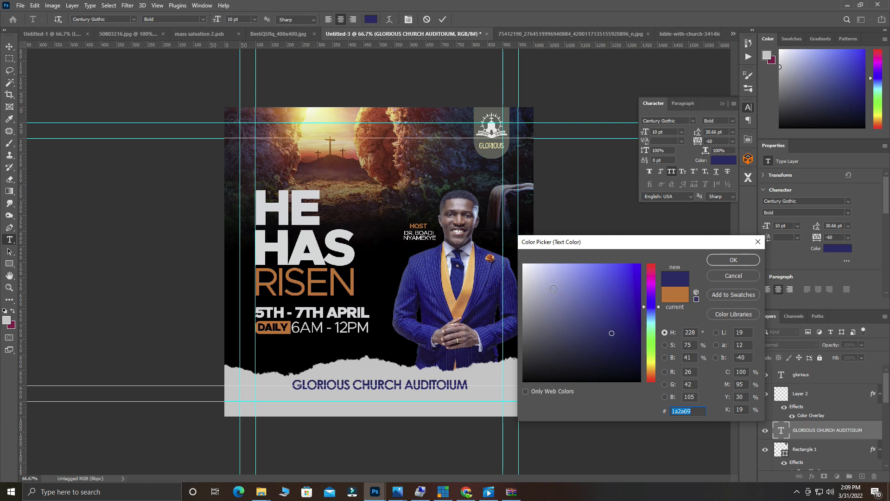
click(380, 314)
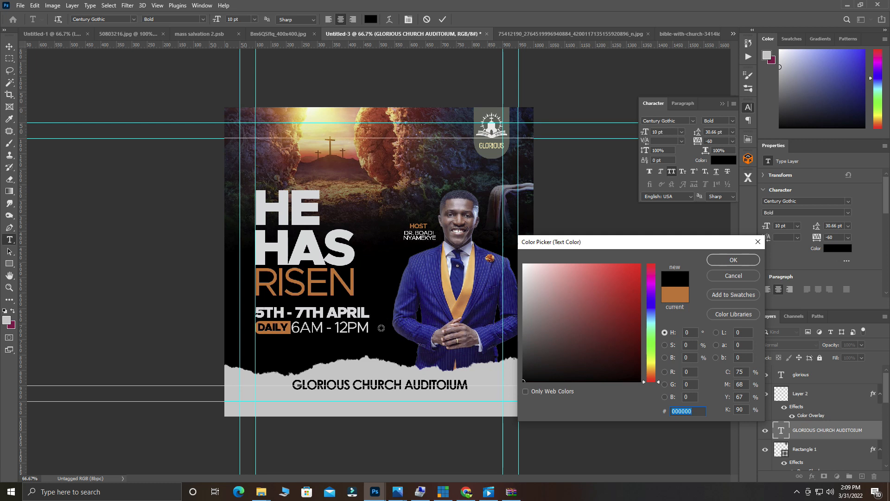
click(354, 316)
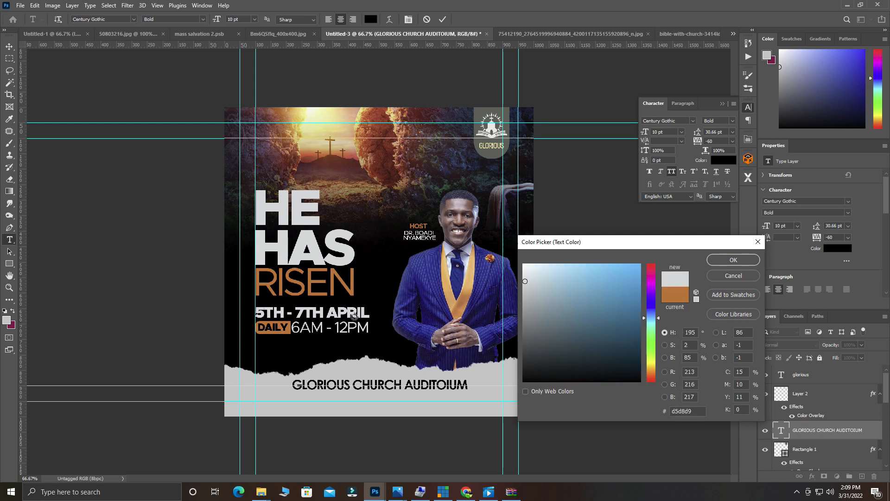
click(410, 337)
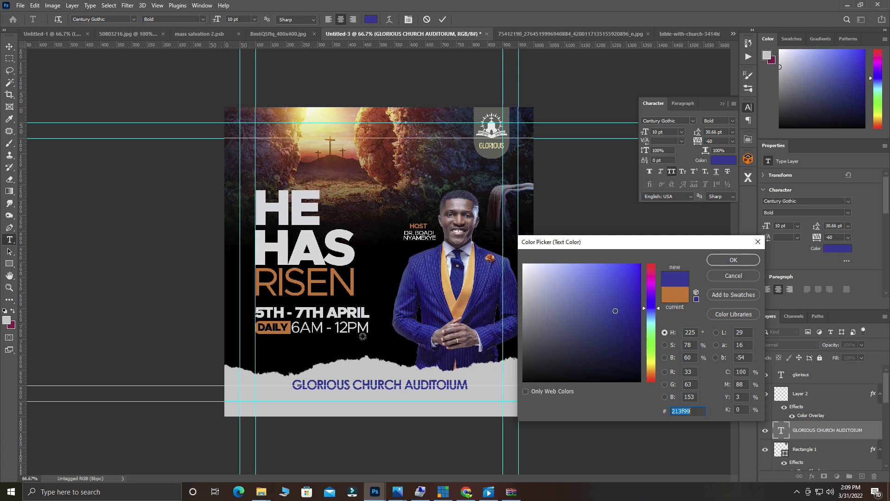
click(285, 326)
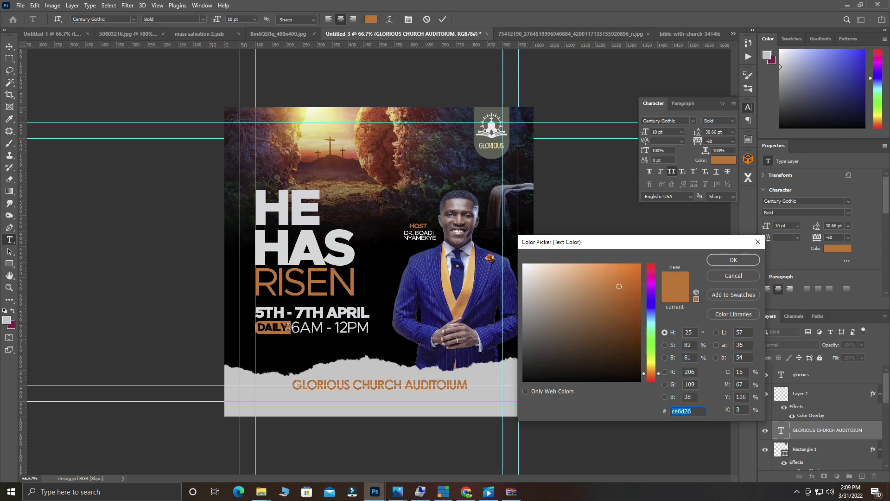
click(408, 352)
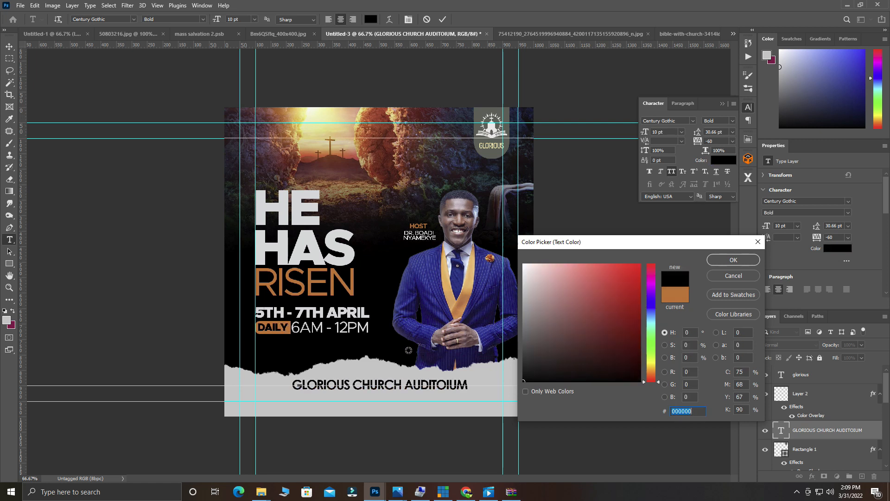
click(725, 261)
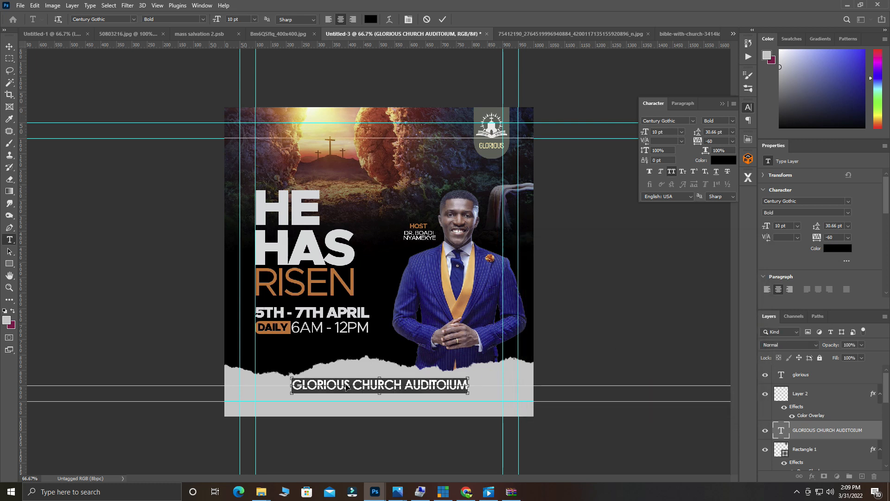
Insert the missing R between AUDITO and IUM, commit, and reselect the venue text.
scroll(347, 384, up, 1)
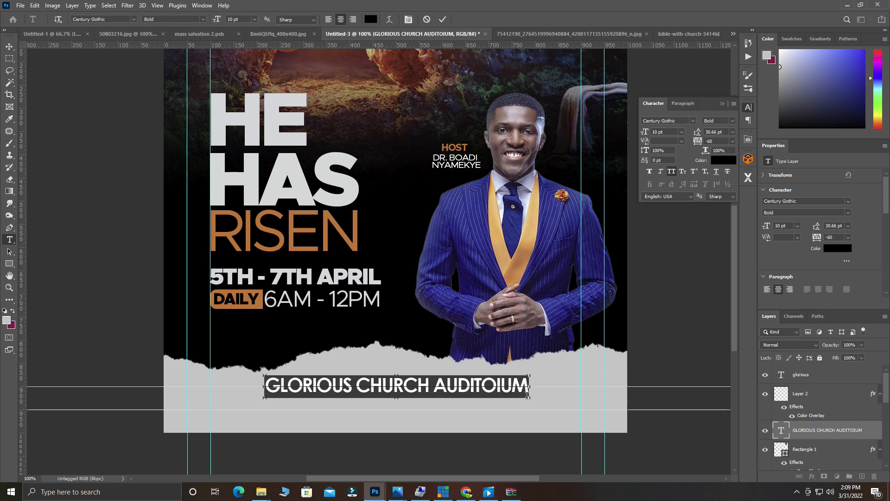
click(498, 384)
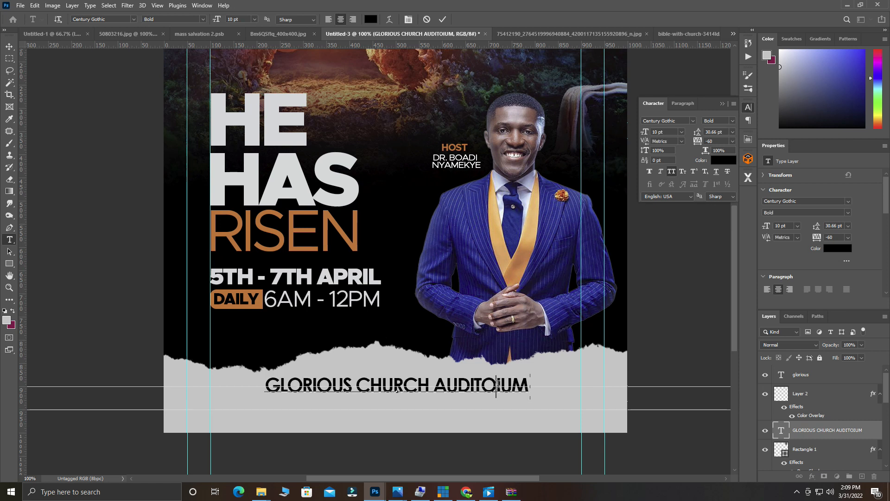
text(R)
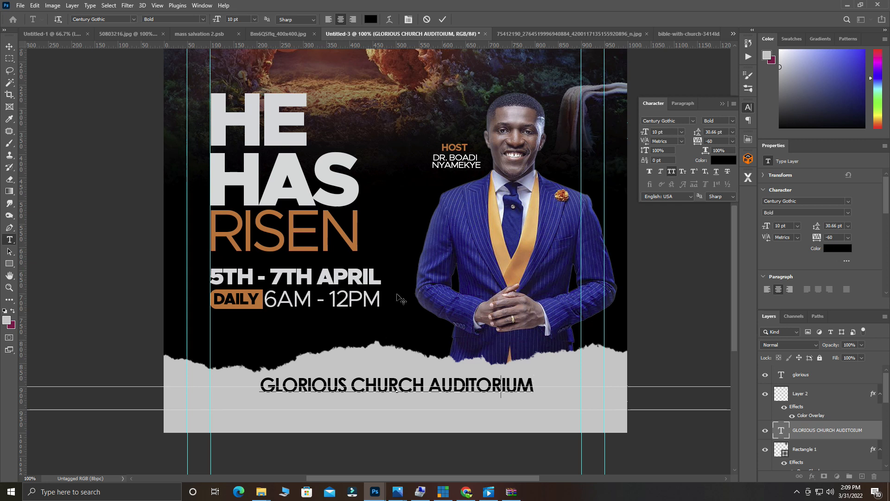
click(443, 19)
key(v)
double_click(525, 388)
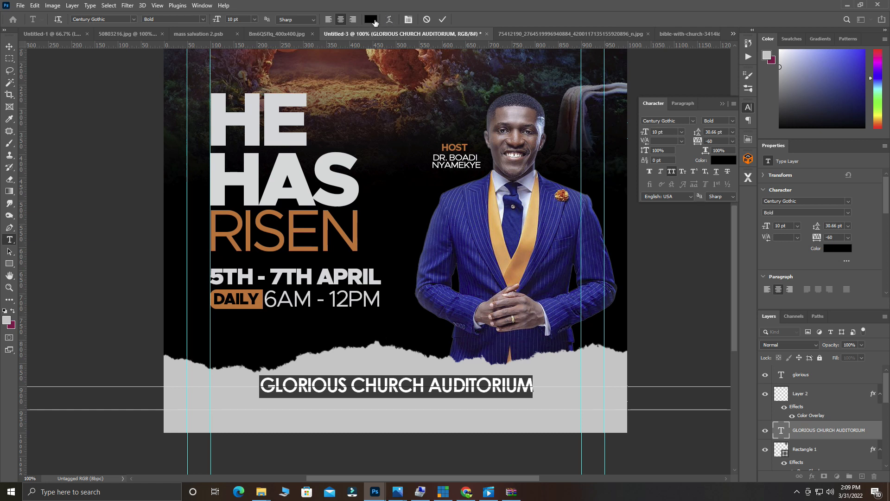
Commit the venue text and turn the torn paper strip from grey to near-white.
click(443, 20)
click(598, 374)
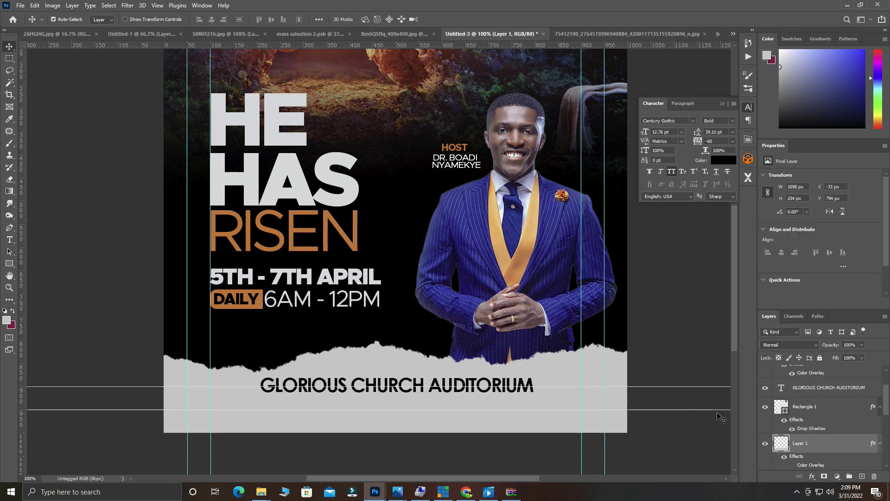
click(792, 465)
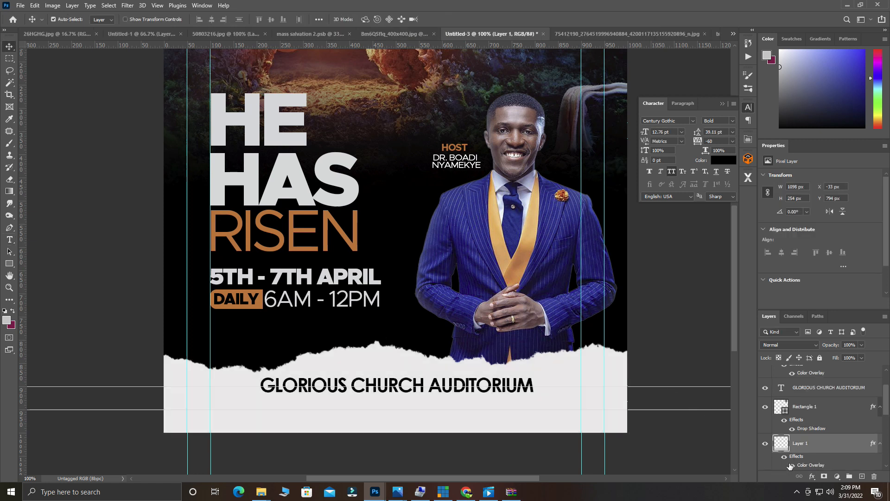
Recolour the GLORIOUS CHURCH AUDITORIUM text to the DAILY orange darkened to brown (#a74803).
double_click(441, 385)
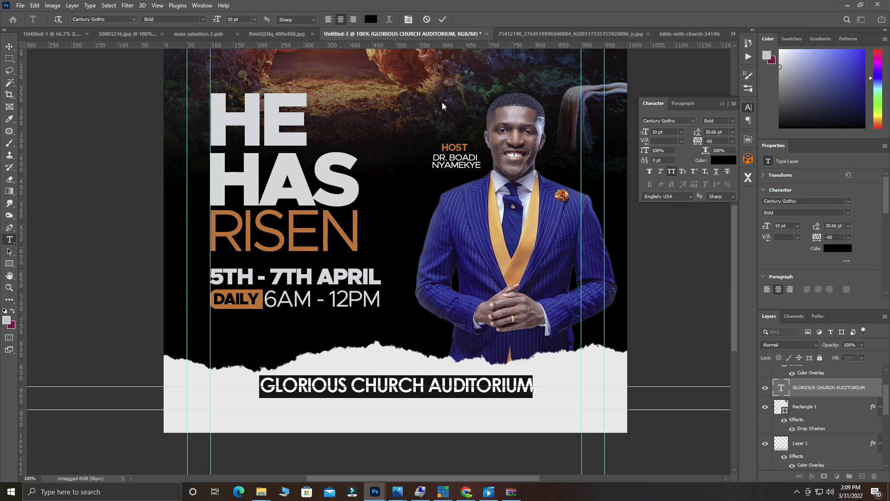
click(370, 19)
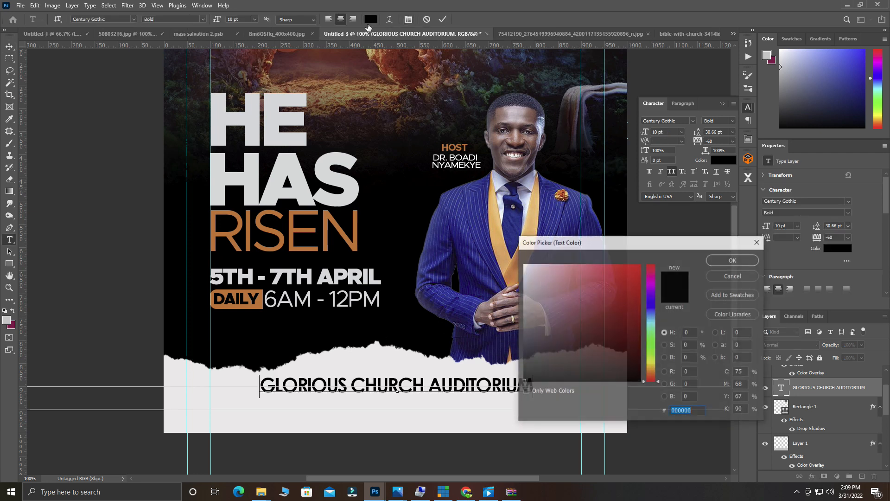
click(254, 304)
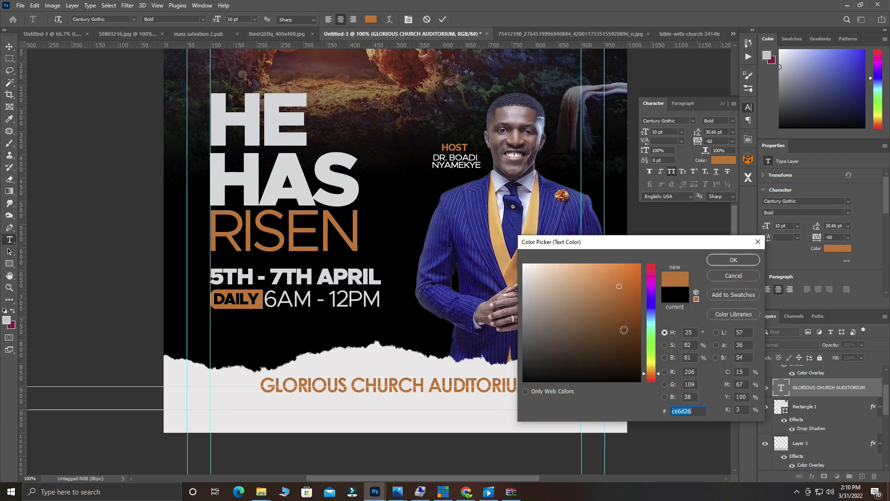
click(630, 309)
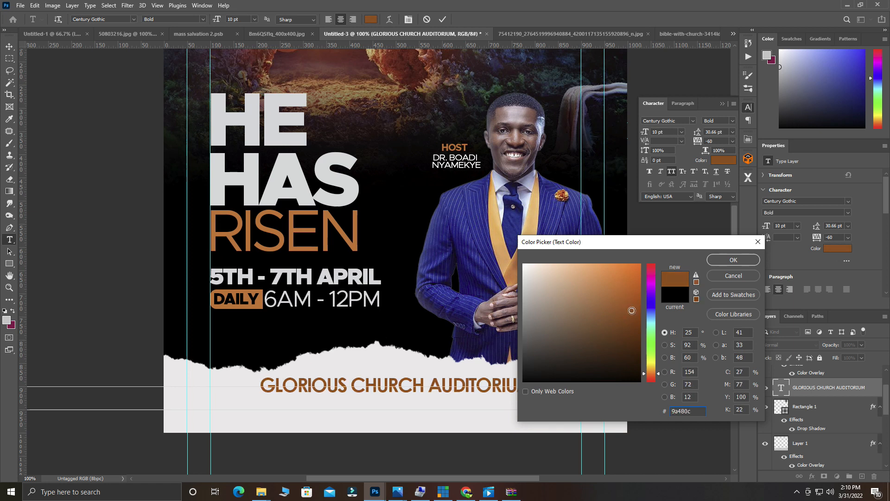
click(635, 314)
drag(635, 314, 639, 306)
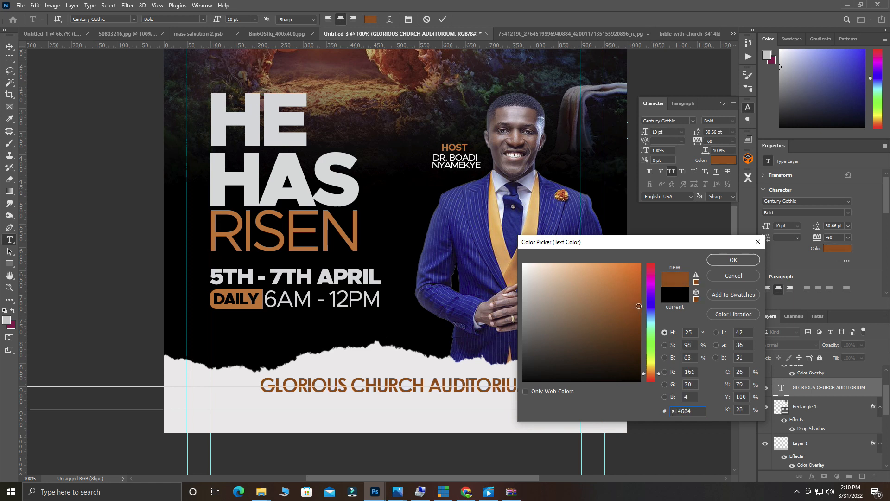
click(738, 261)
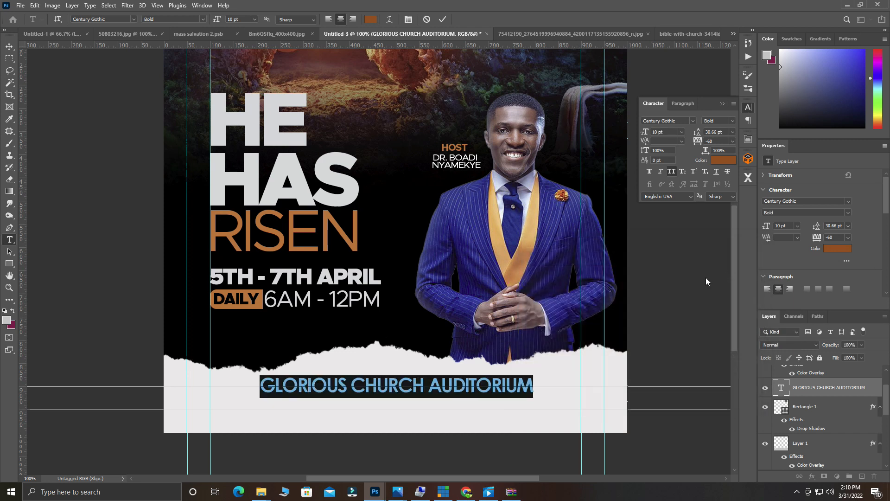
click(444, 19)
key(v)
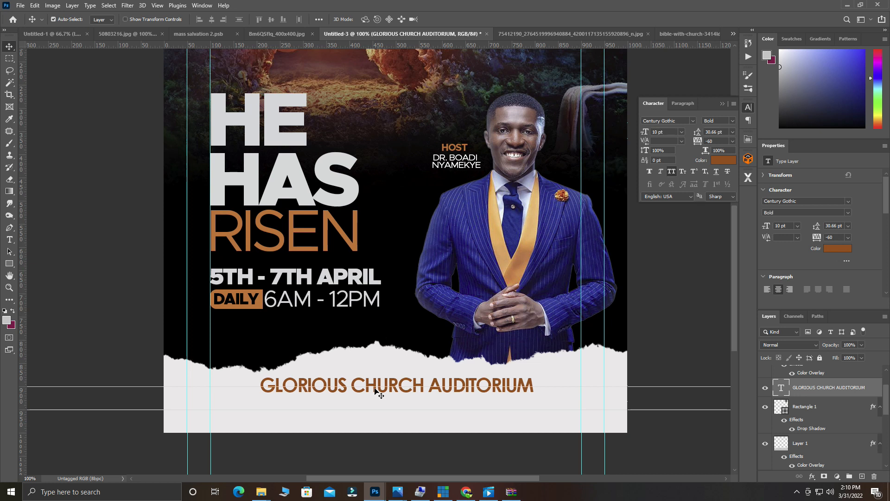
Duplicate the venue line just below itself and retype the copy as 'ACCRA - GHANA'.
drag(375, 391, 379, 402)
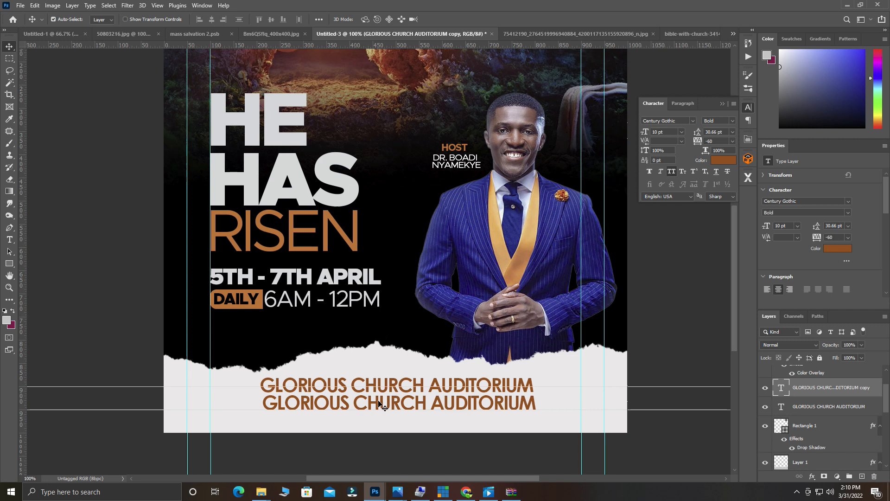
double_click(379, 402)
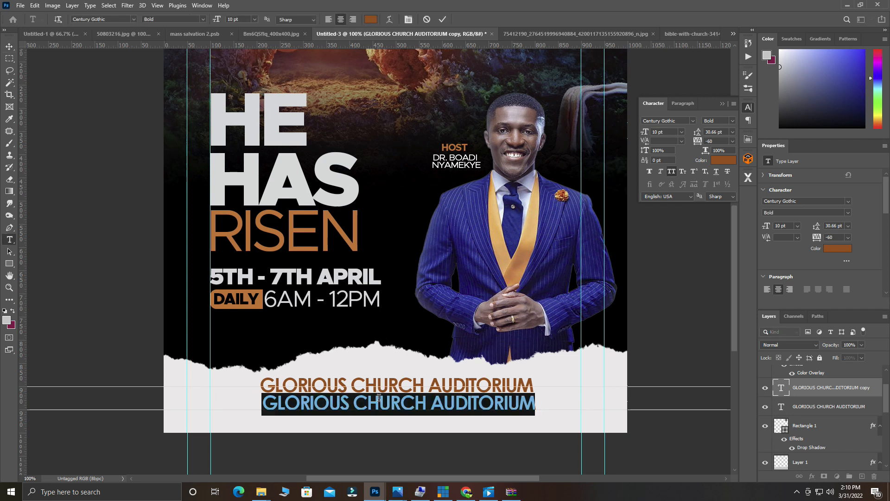
text(ACCRA)
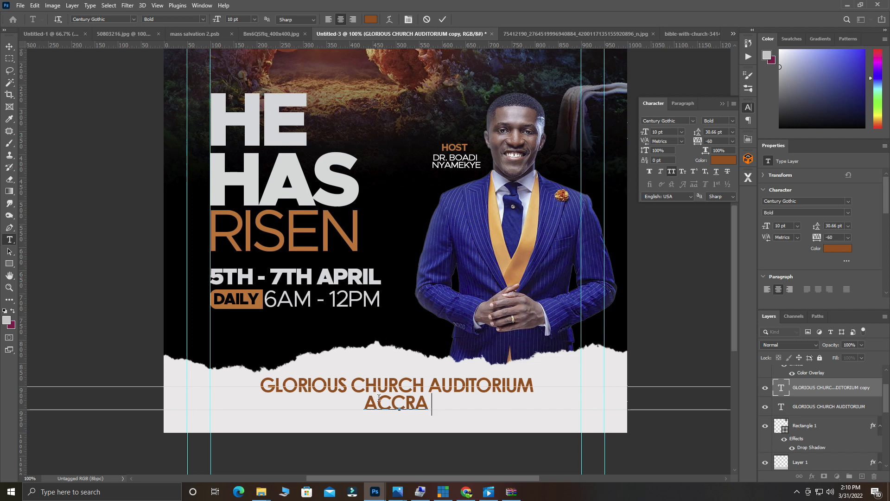
text( - GHA)
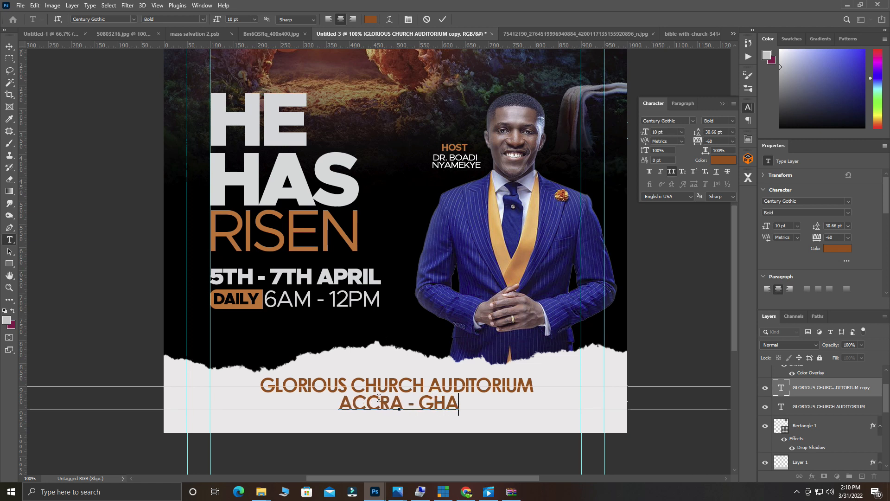
text(NA)
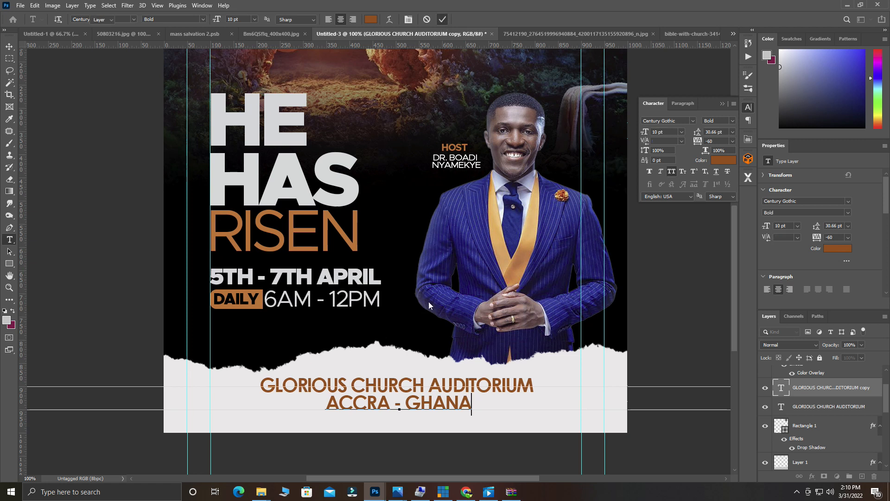
click(442, 19)
key(v)
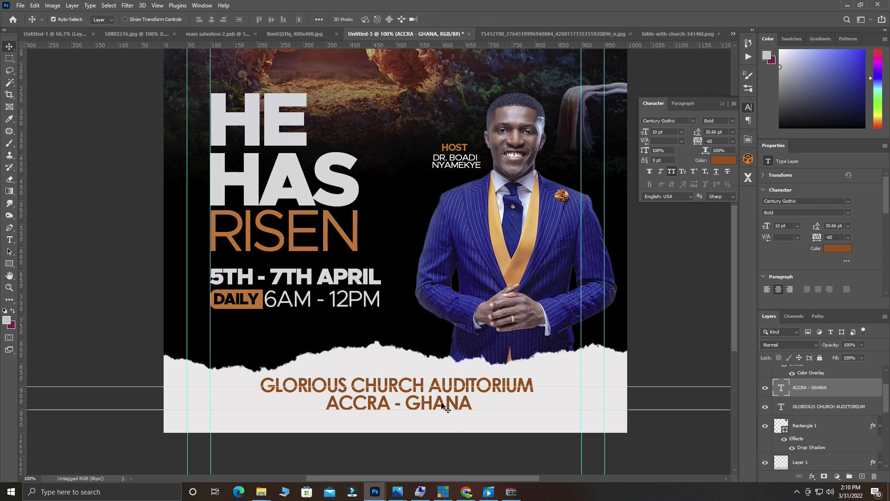
Check the ACCRA - GHANA line, reselect the venue text layer and zoom out to the whole flyer.
double_click(412, 401)
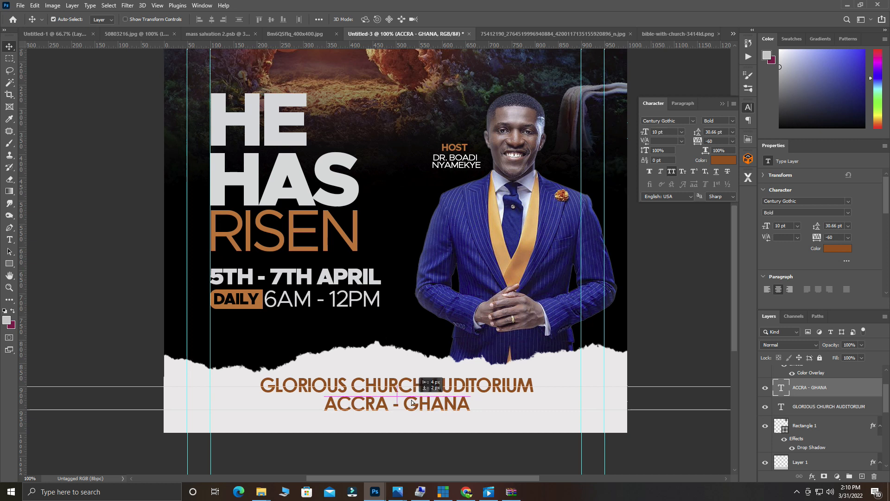
key(Escape)
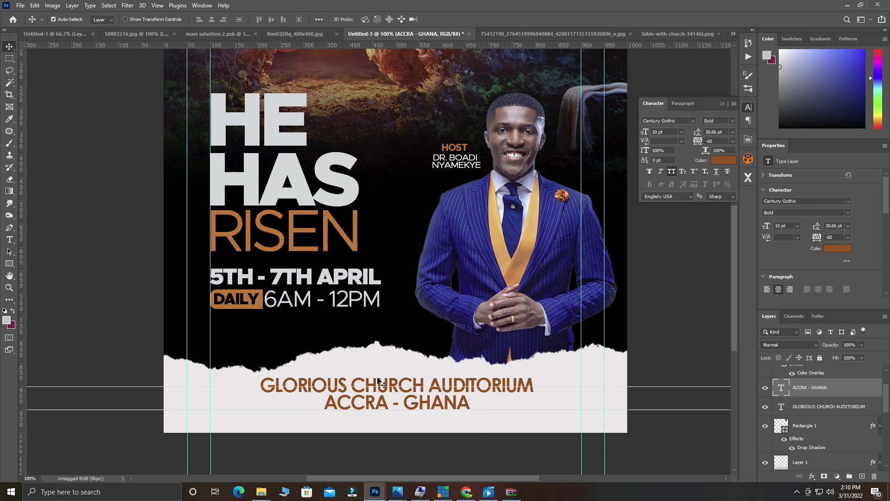
click(379, 382)
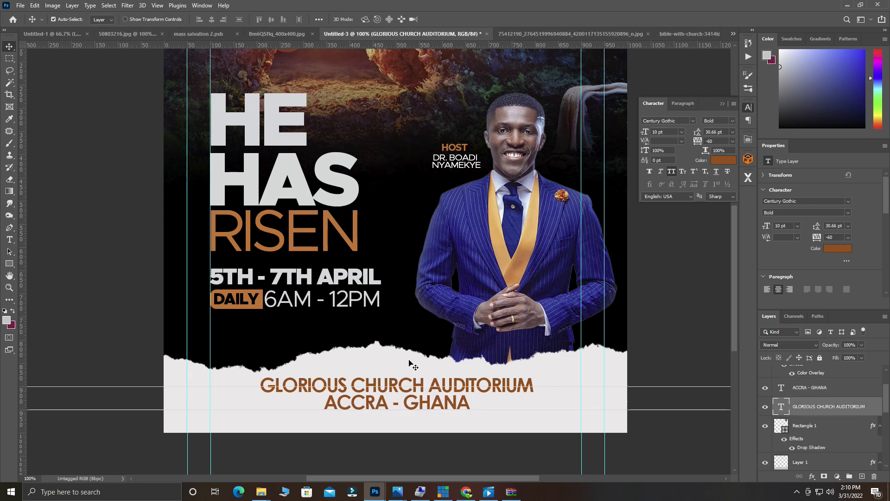
key(ctrl+minus)
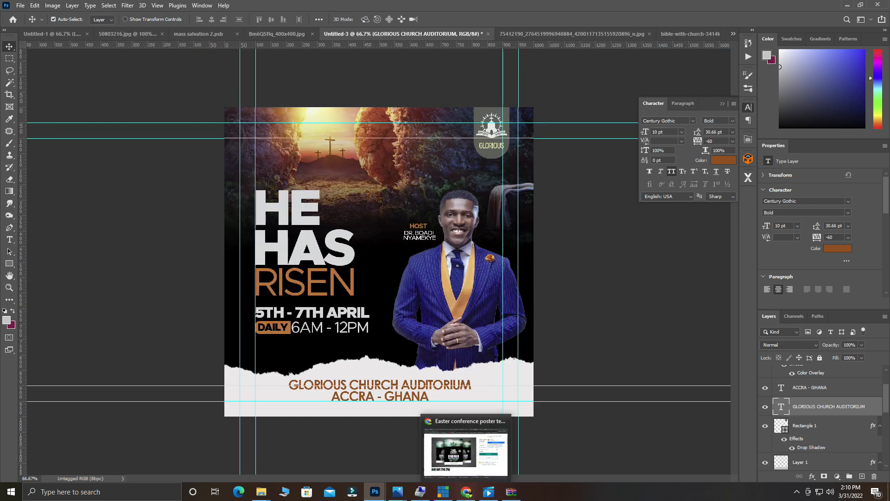
Switch to a maximized Chrome window and search Google for 'location logo png' images.
click(466, 491)
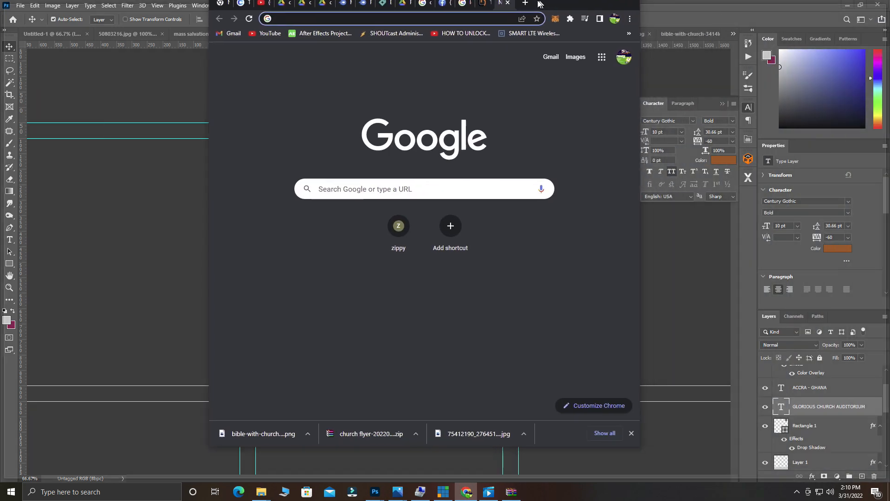
double_click(539, 4)
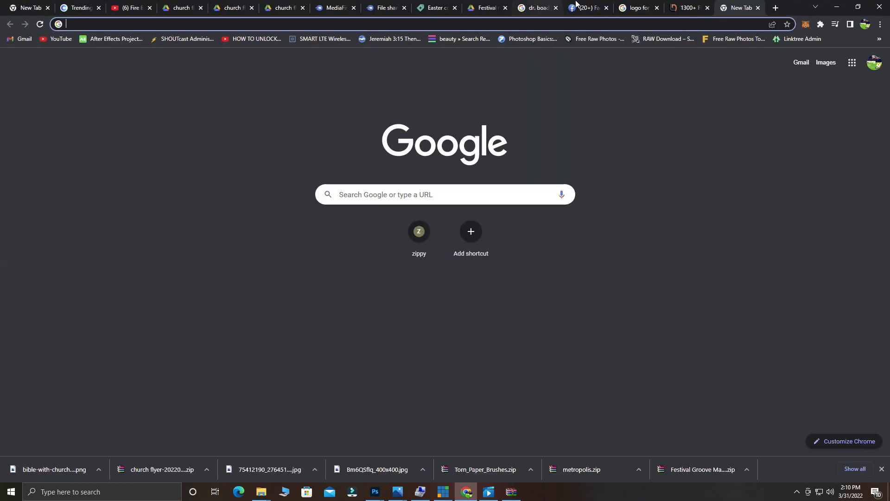
click(643, 24)
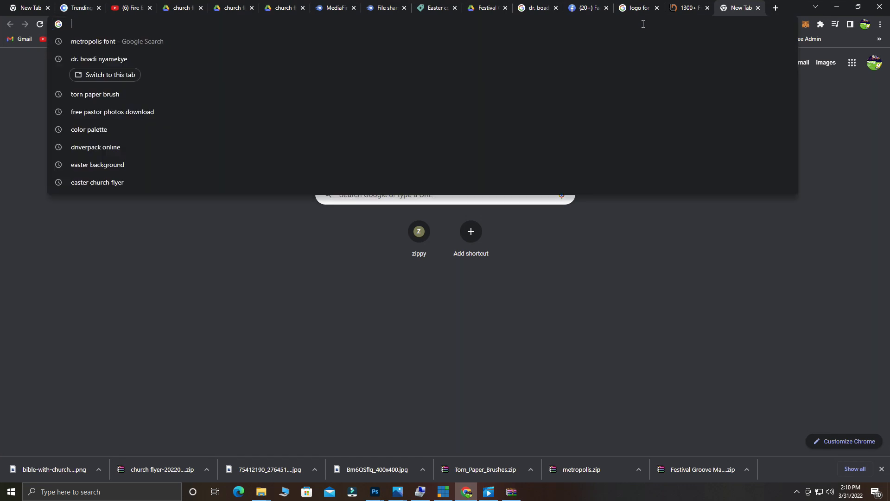
text(LOCA)
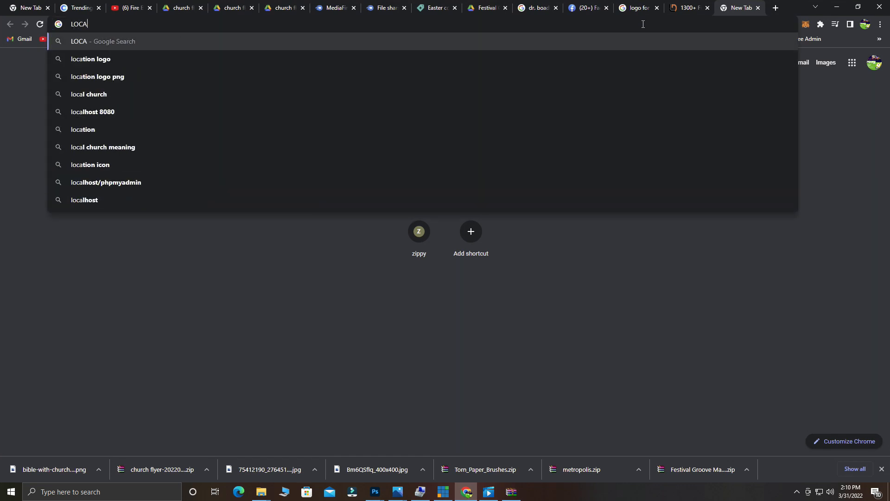
click(360, 81)
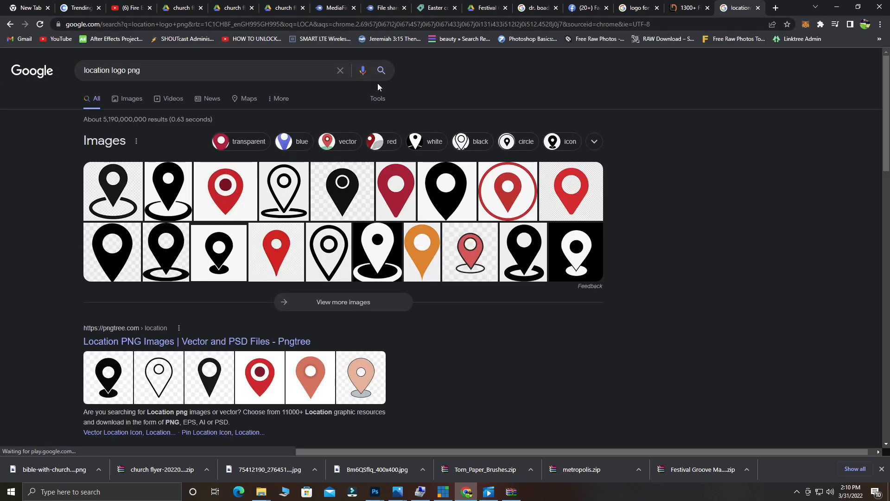
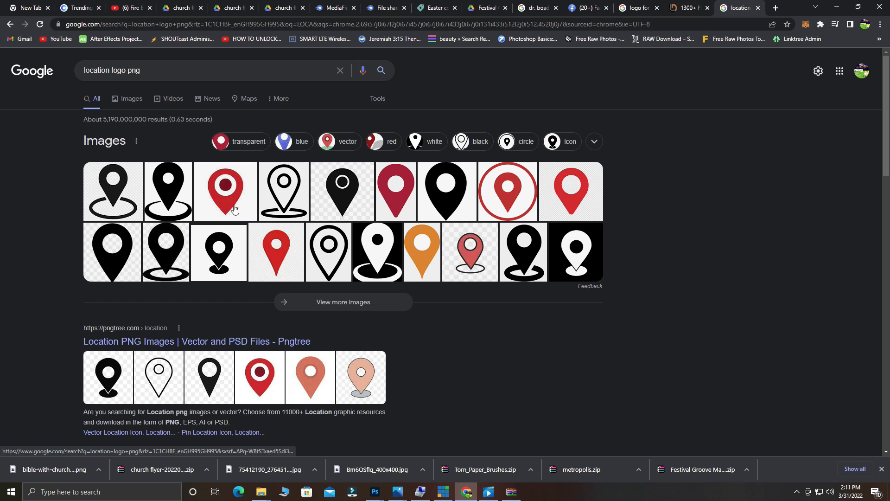
Open the Pngtree location-icon page, sign in with Google and dismiss the sale popup.
click(259, 374)
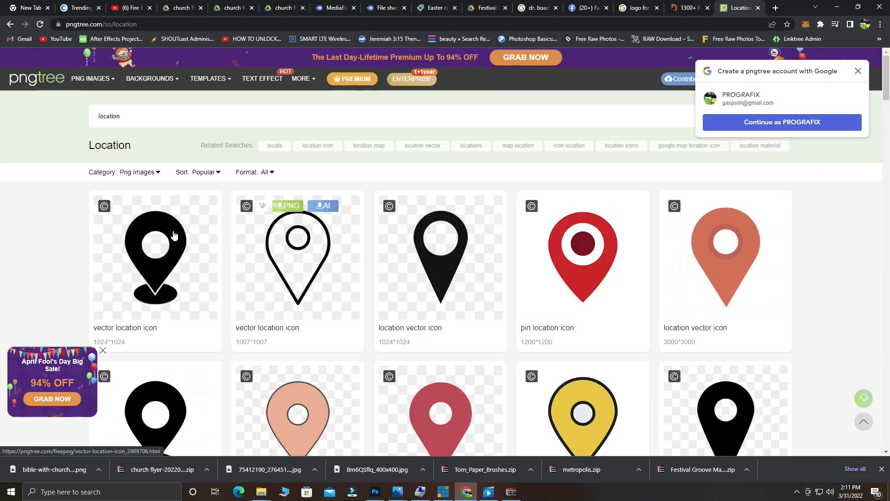
mouse_move(171, 238)
mouse_move(583, 265)
click(592, 205)
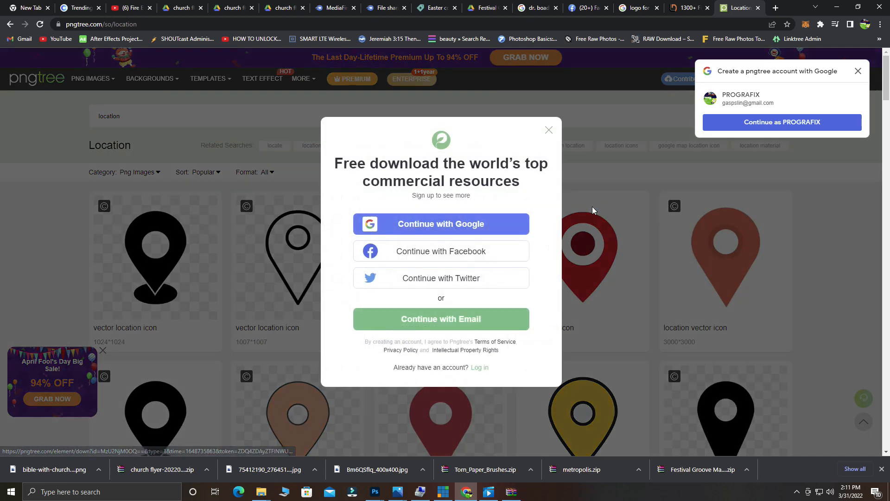
click(469, 234)
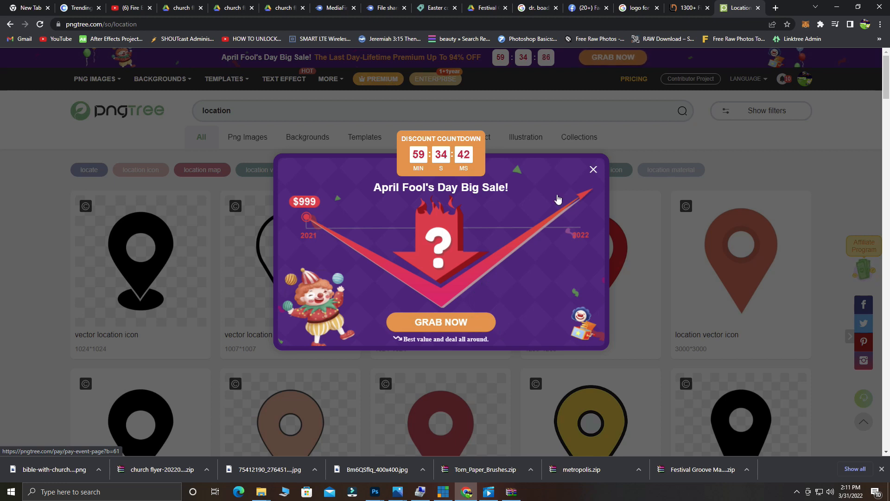
click(594, 171)
Download the red pin icon as a free PNG and drag it from its folder into Photoshop.
mouse_move(540, 276)
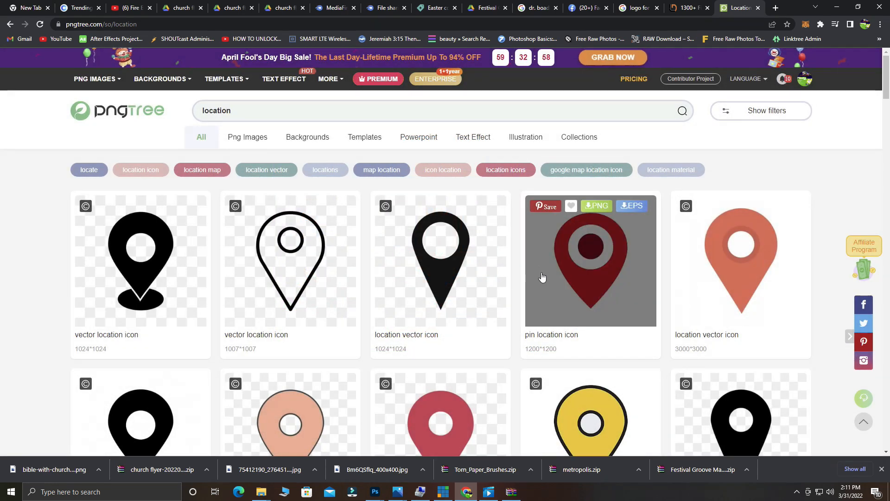
click(604, 206)
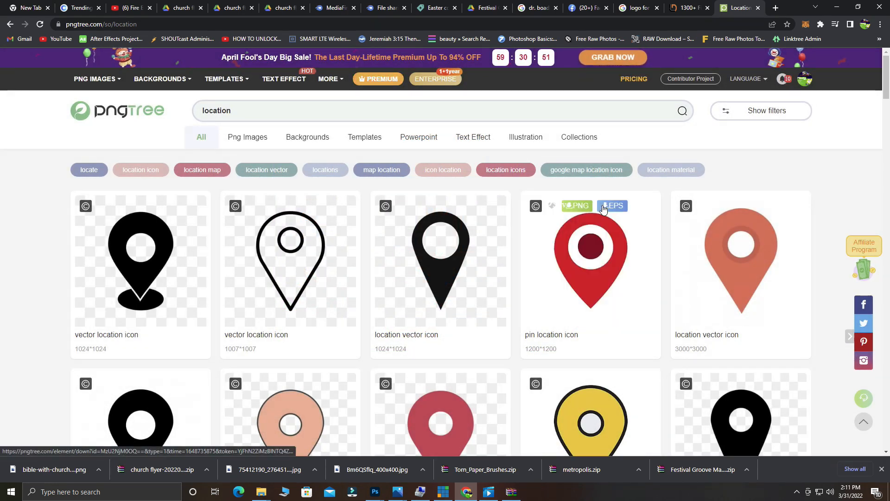
click(380, 260)
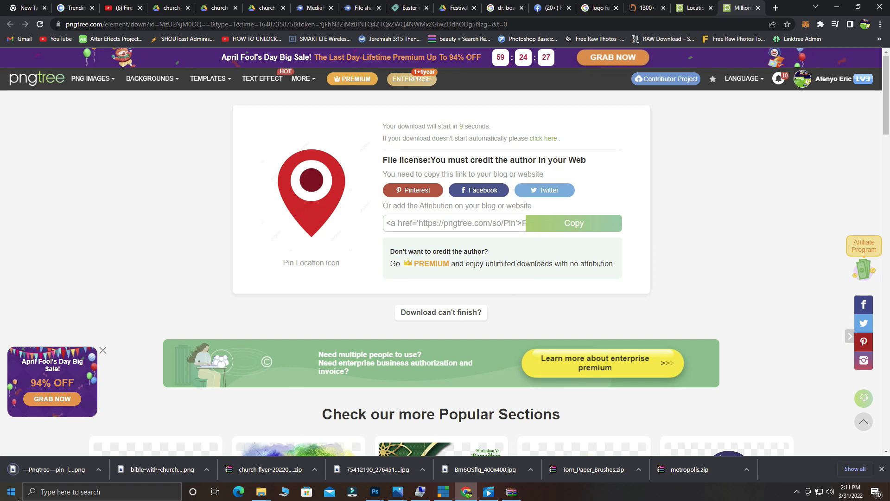
click(98, 470)
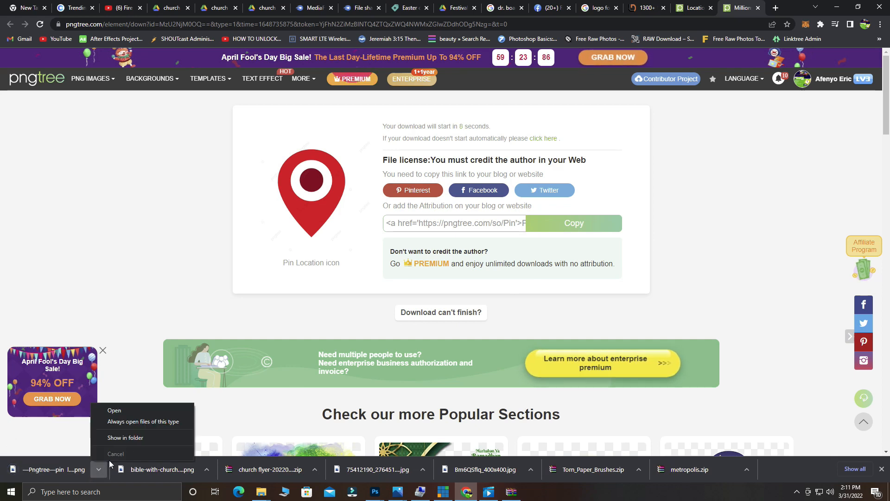
click(129, 436)
drag(443, 185, 365, 360)
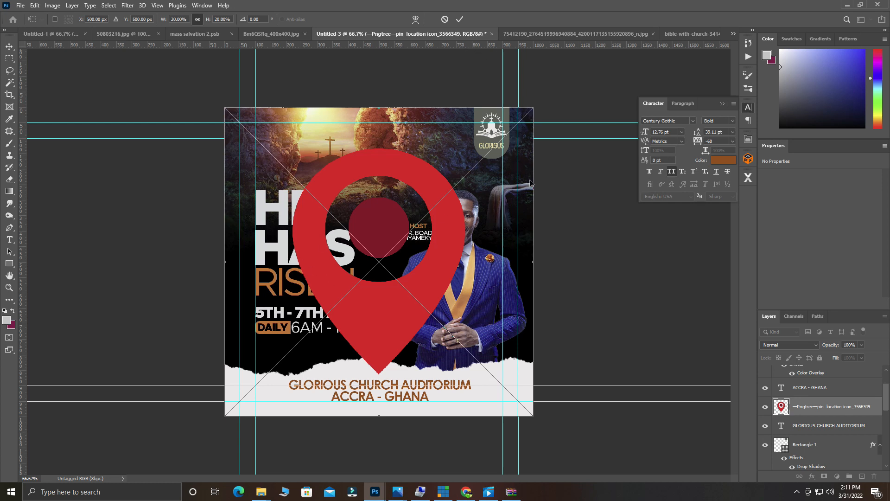
Scale the placed pin down to a small icon and commit the transform.
drag(531, 108, 302, 376)
drag(224, 363, 282, 393)
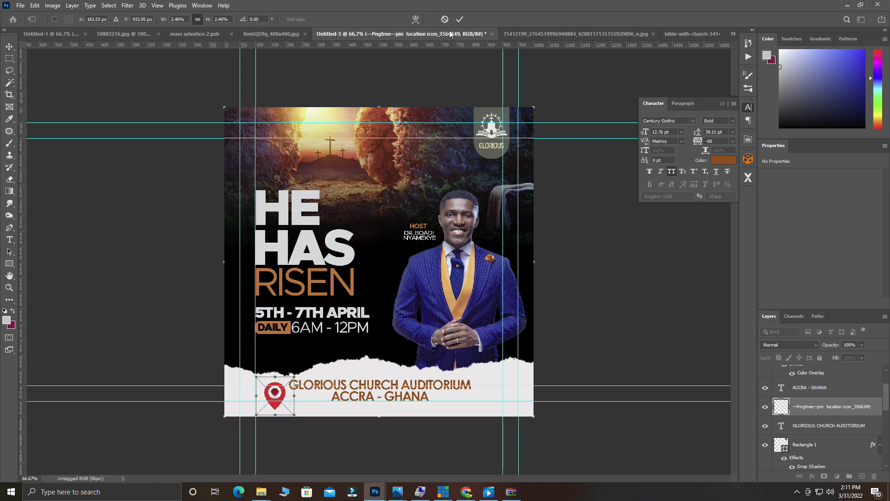
click(460, 20)
scroll(318, 420, up, 1)
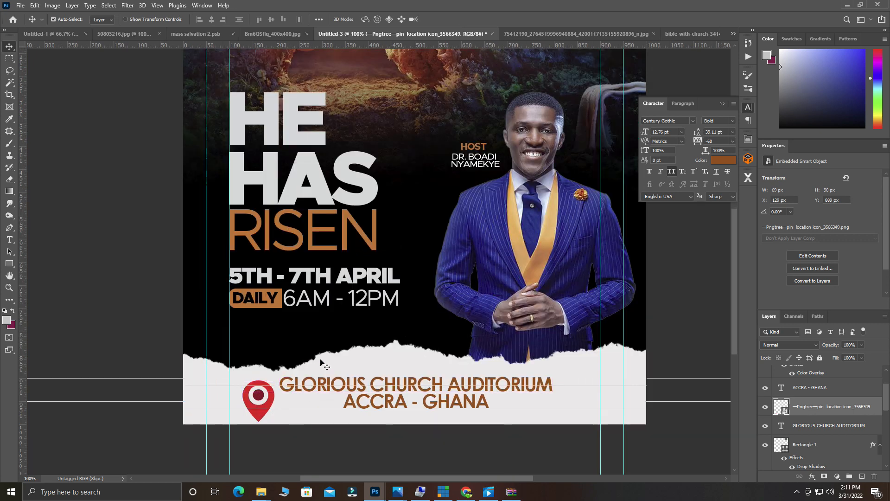
scroll(404, 388, down, 2)
scroll(405, 387, down, 1)
Nudge the guide, GLORIOUS CHURCH AUDITORIUM text and pin so they line up beside each other.
drag(398, 364, 401, 363)
click(401, 359)
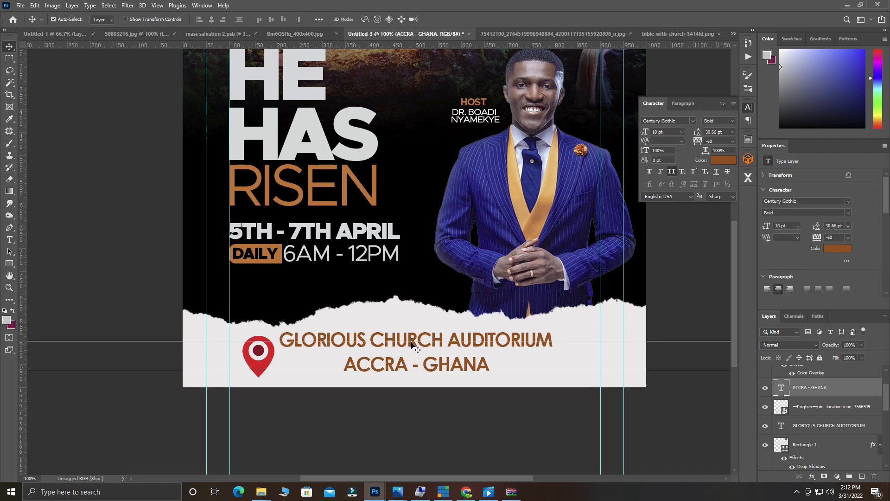
drag(411, 346, 411, 355)
drag(255, 365, 257, 359)
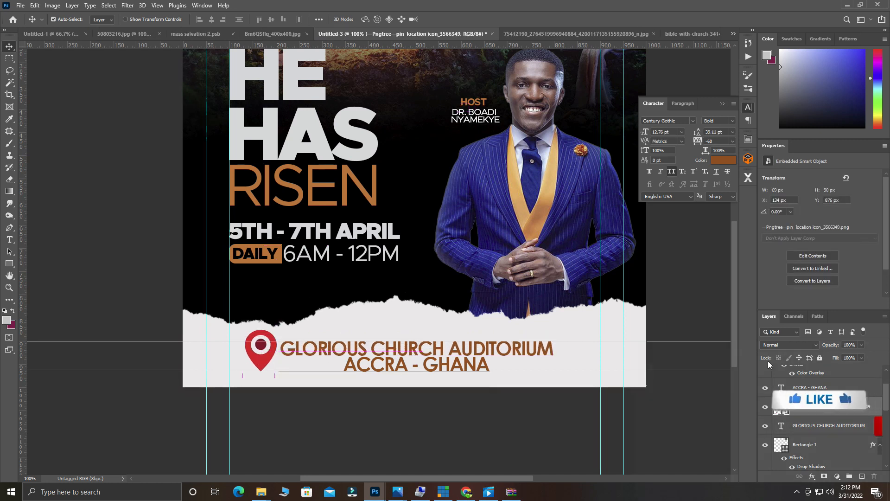
right_click(815, 412)
Add a Color Overlay of #ce6d26, sampled from RISEN, to the pin layer.
click(731, 72)
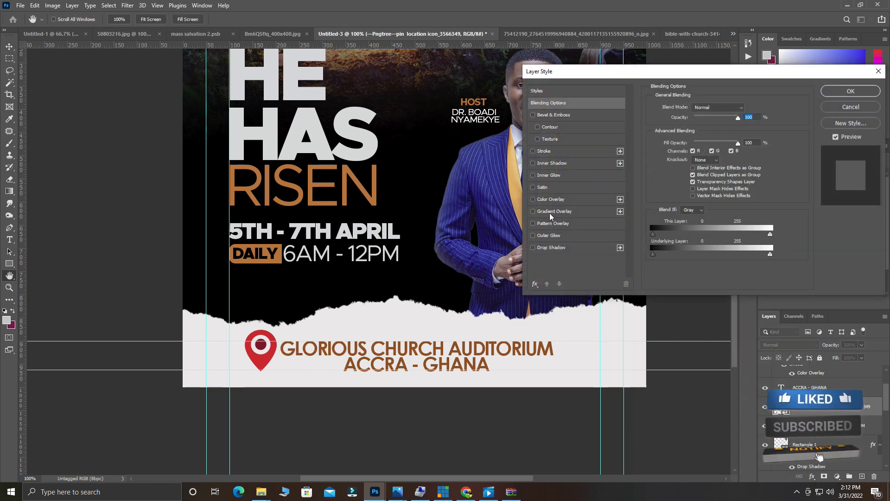
click(555, 200)
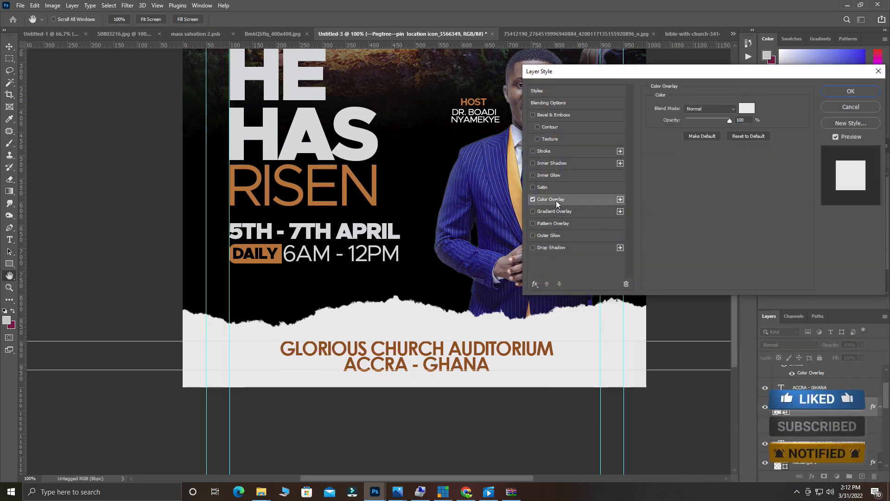
click(747, 108)
click(299, 192)
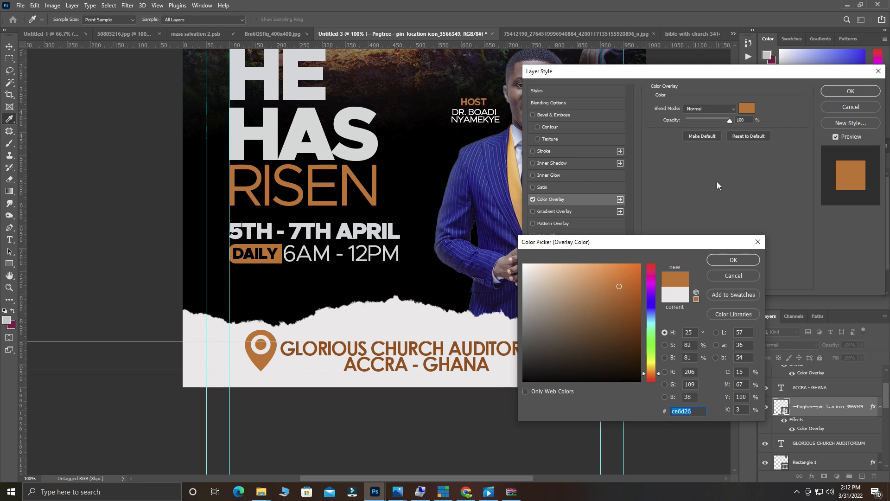
click(742, 260)
click(850, 91)
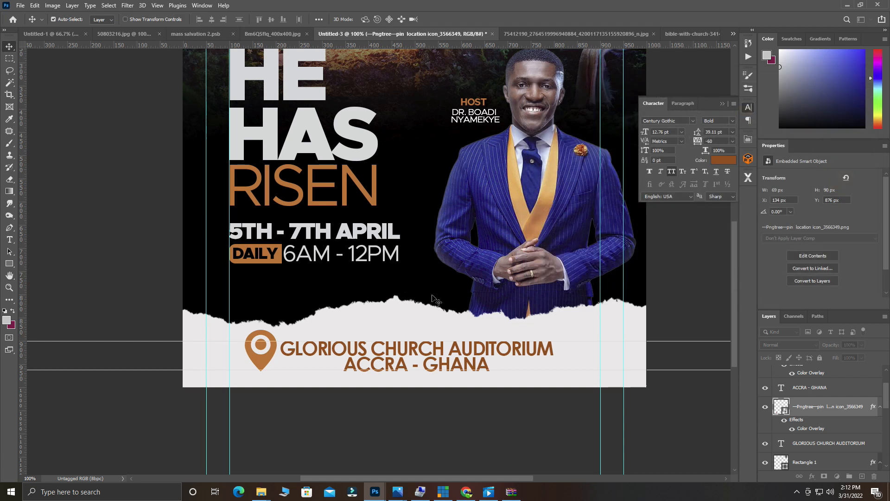
key(ctrl+t)
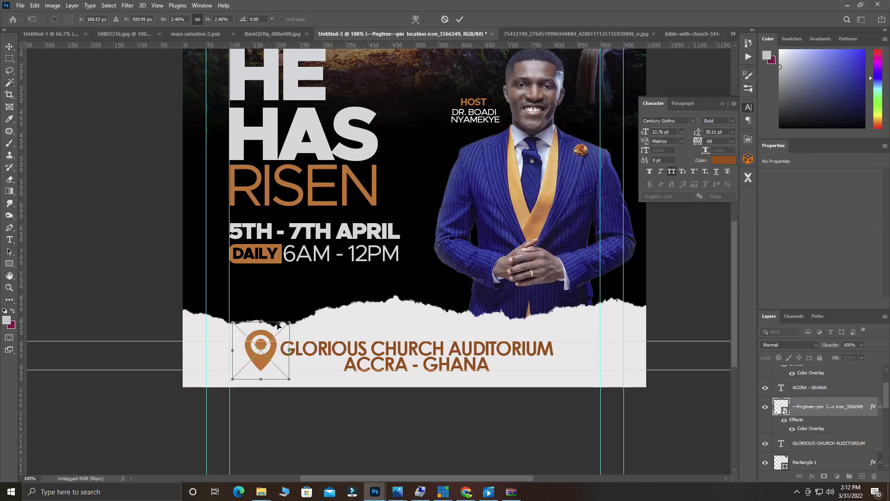
Shrink the orange pin slightly and colour GLORIOUS CHURCH AUDITORIUM with the pin's #ce6d26.
drag(289, 321, 254, 352)
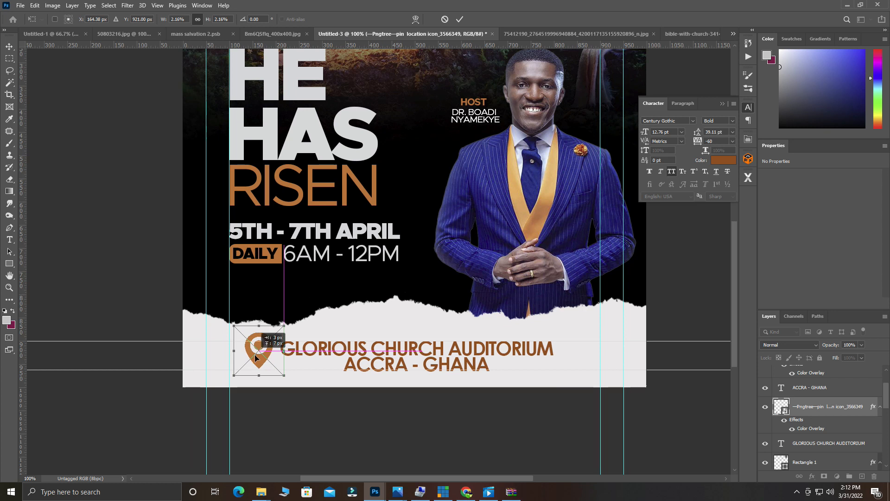
click(461, 19)
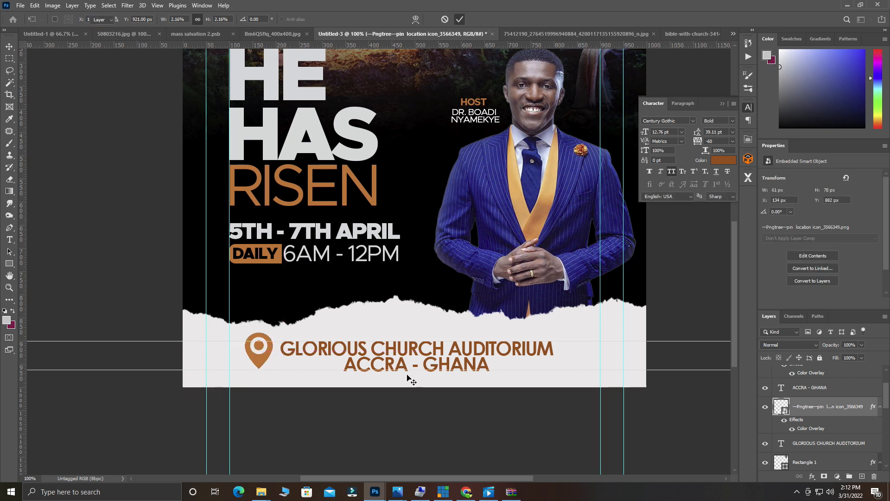
click(408, 351)
double_click(408, 350)
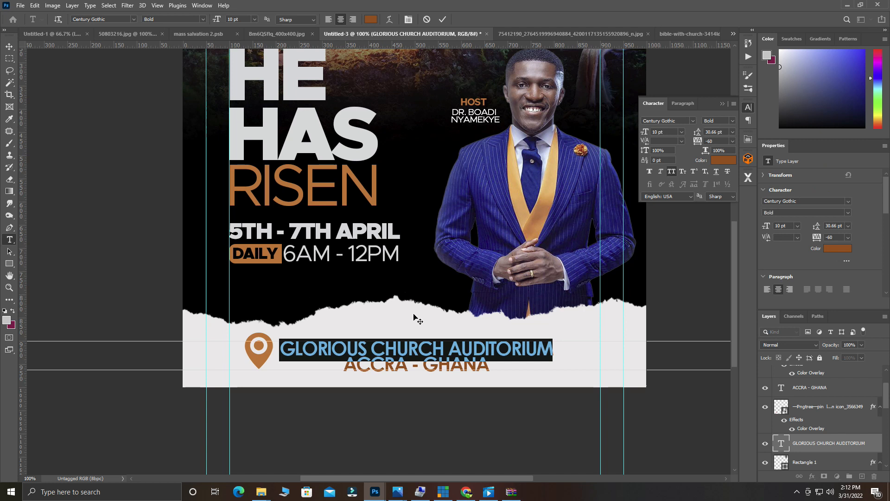
click(371, 19)
click(258, 358)
click(714, 261)
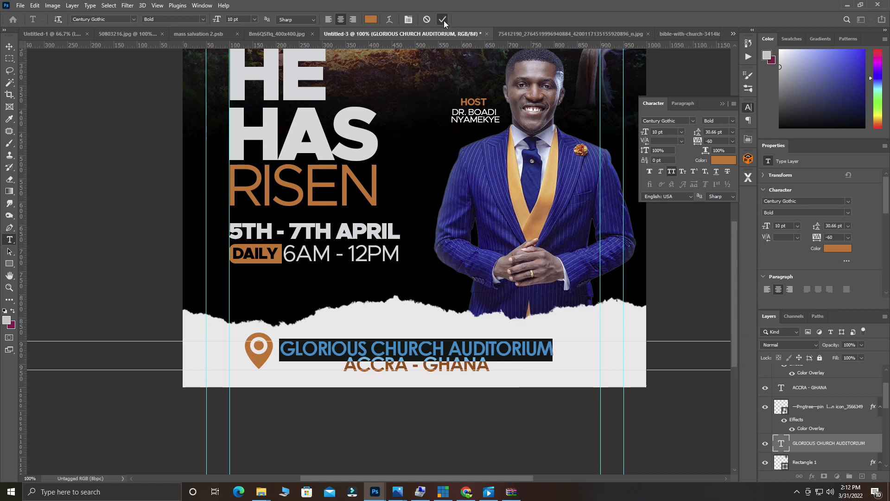
click(444, 21)
key(v)
Recolour the ACCRA - GHANA text to the same orange sampled from the pin.
click(431, 367)
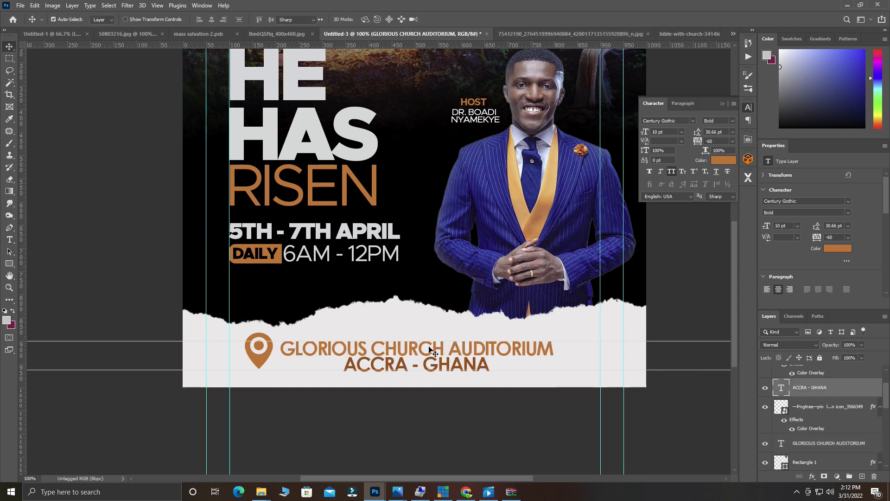
double_click(431, 368)
click(371, 19)
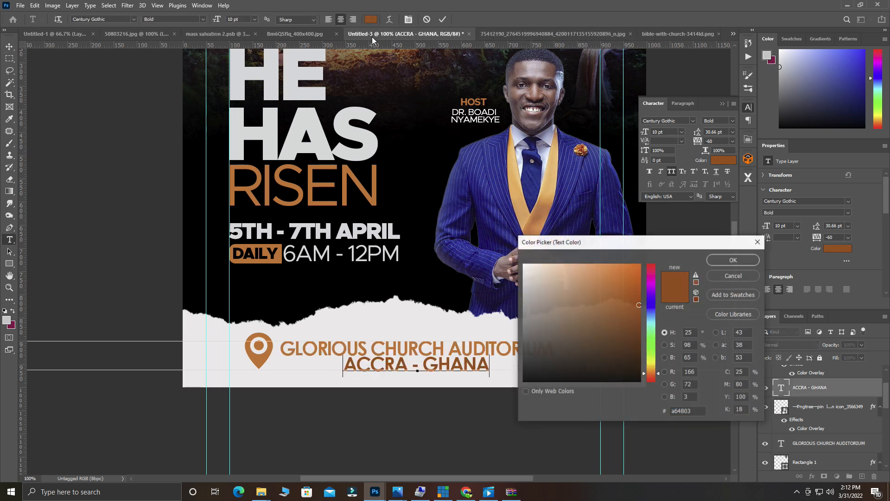
click(259, 350)
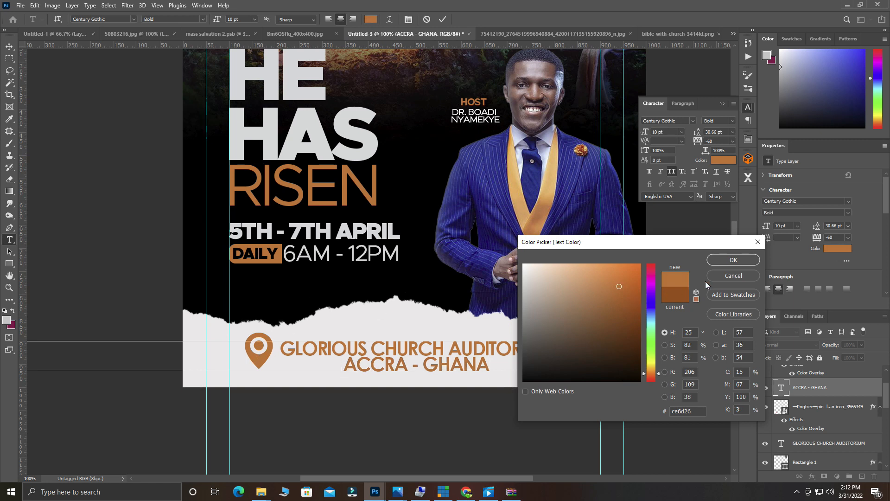
click(742, 260)
key(ctrl+Return)
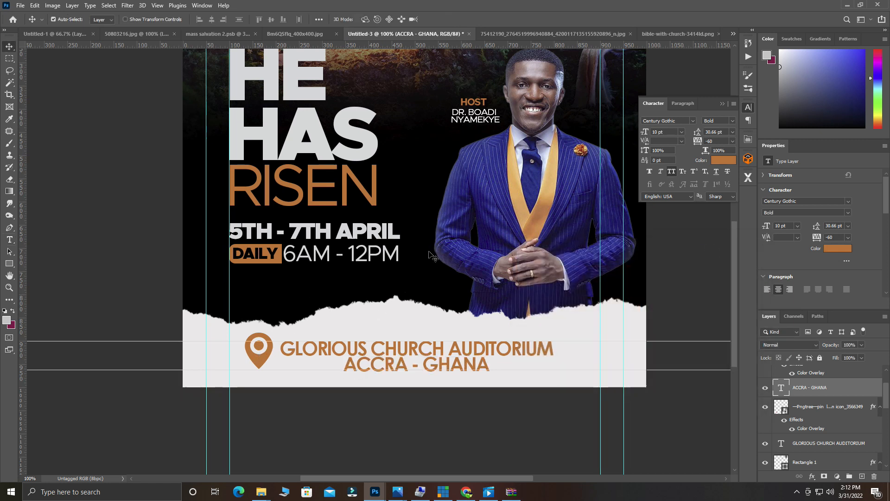
Close the Properties panel and group the layers from glorious down to Layer 3 into Group 1.
key(ctrl+minus)
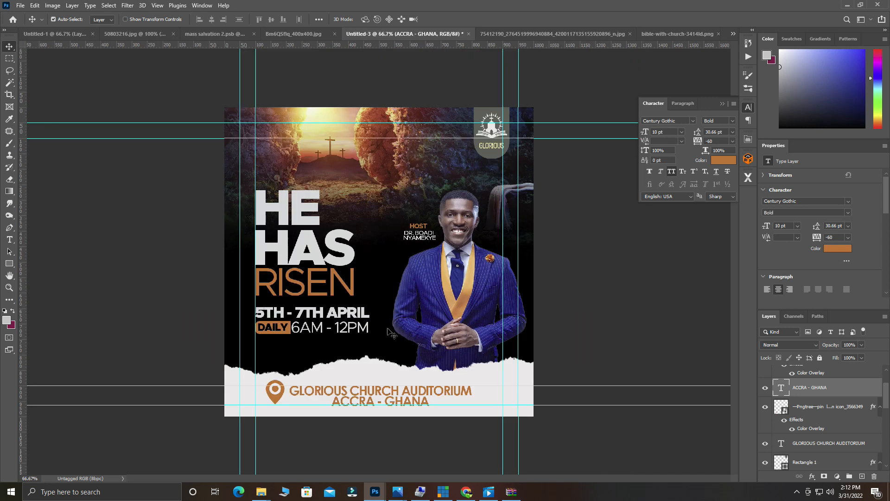
key(ctrl+plus)
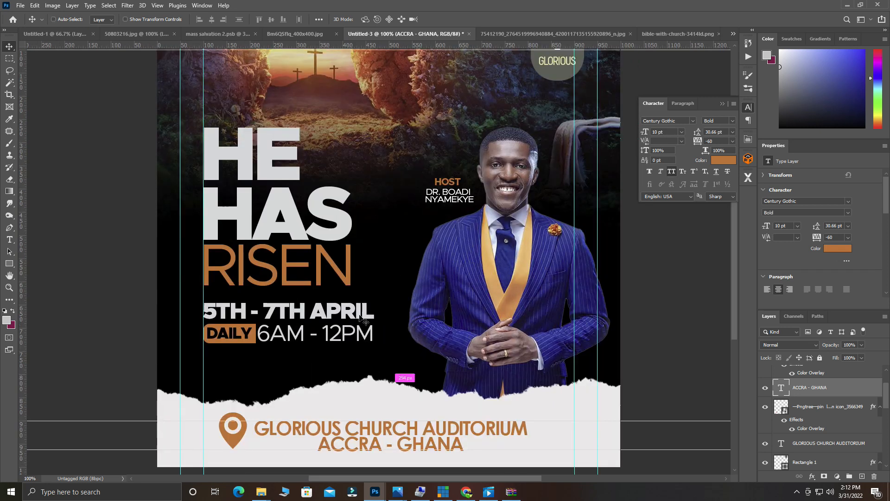
ctrl+alt+click(361, 297)
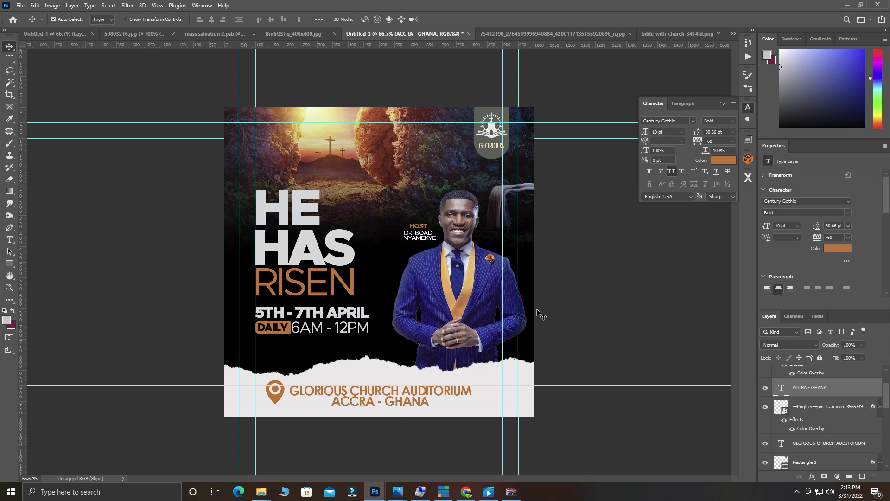
right_click(761, 145)
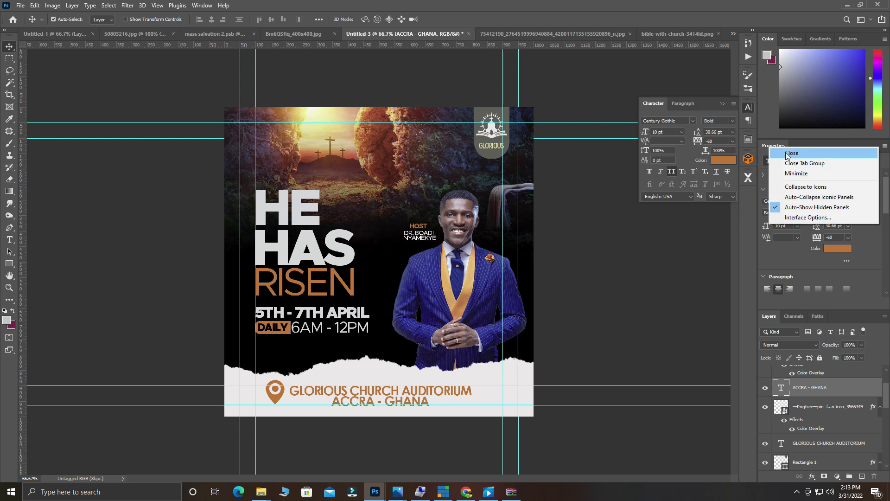
click(788, 153)
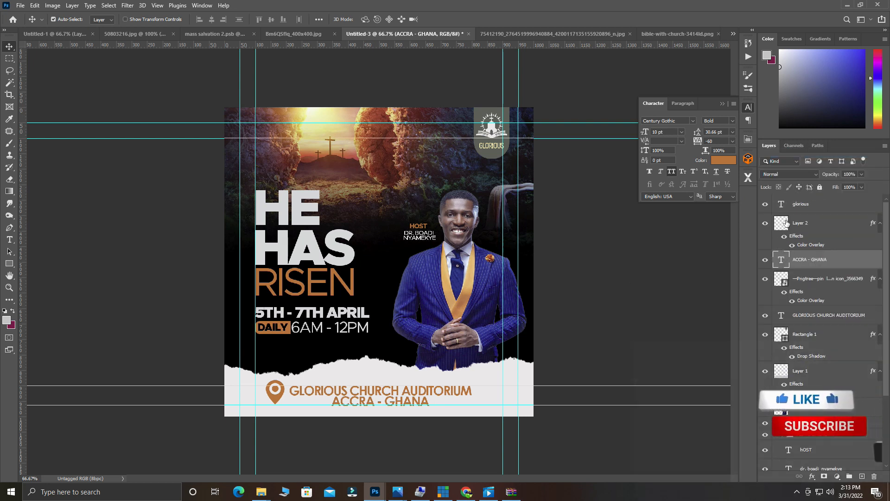
scroll(780, 246, down, 3)
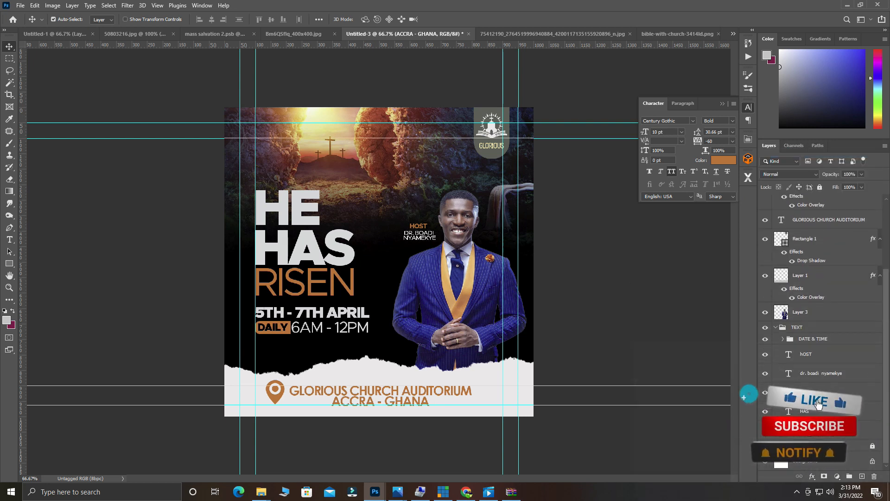
key(ctrl+alt+a)
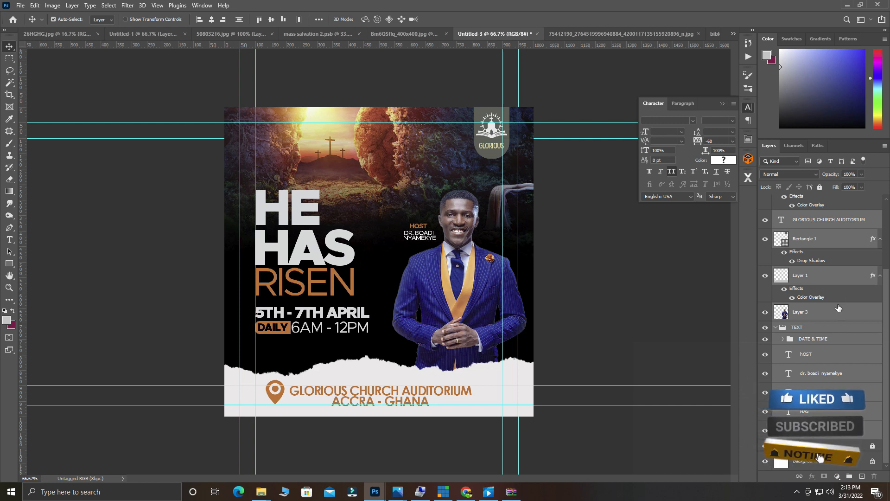
click(837, 288)
ctrl+click(839, 315)
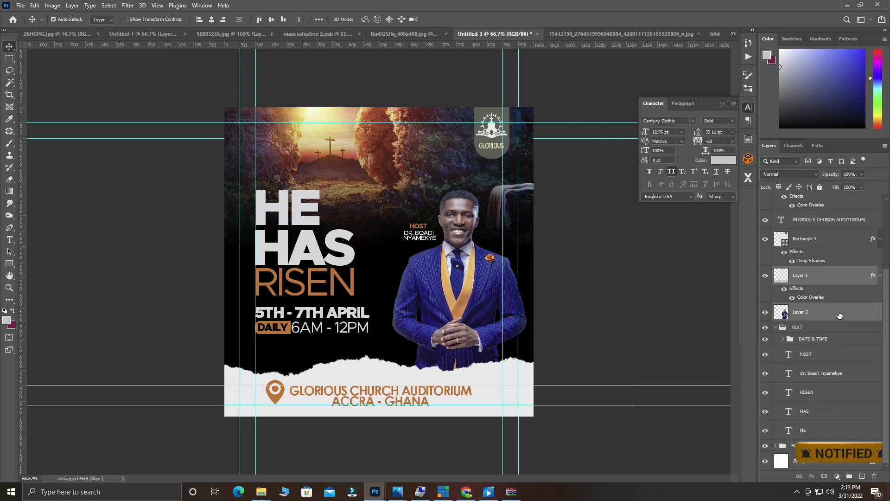
scroll(836, 313, up, 3)
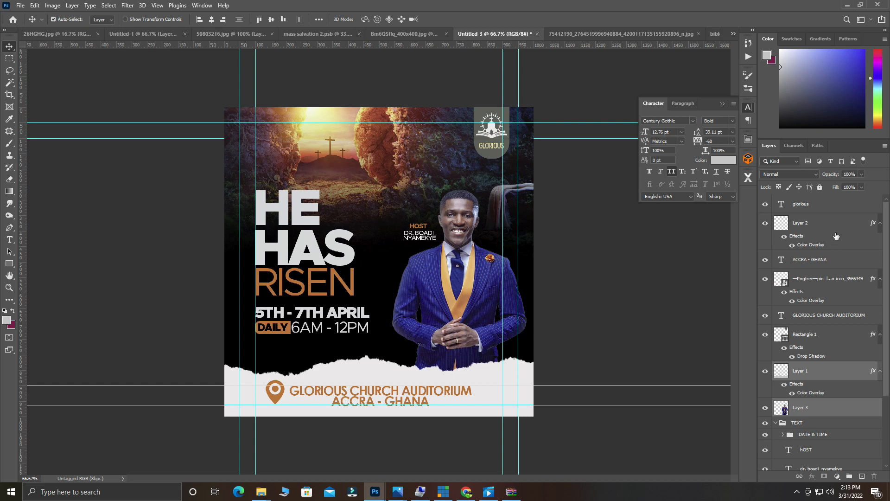
shift+click(825, 204)
key(ctrl+g)
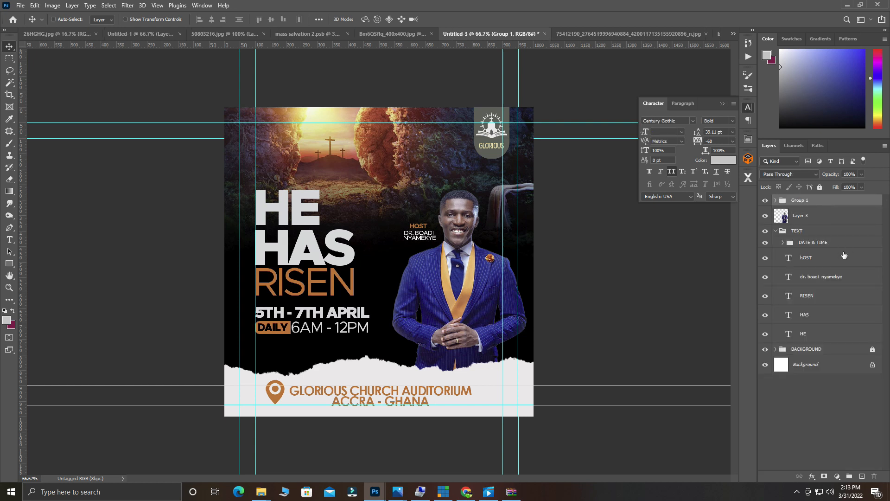
Group the hOST, host name, HE, HAS and RISEN text layers into Group 2.
click(818, 257)
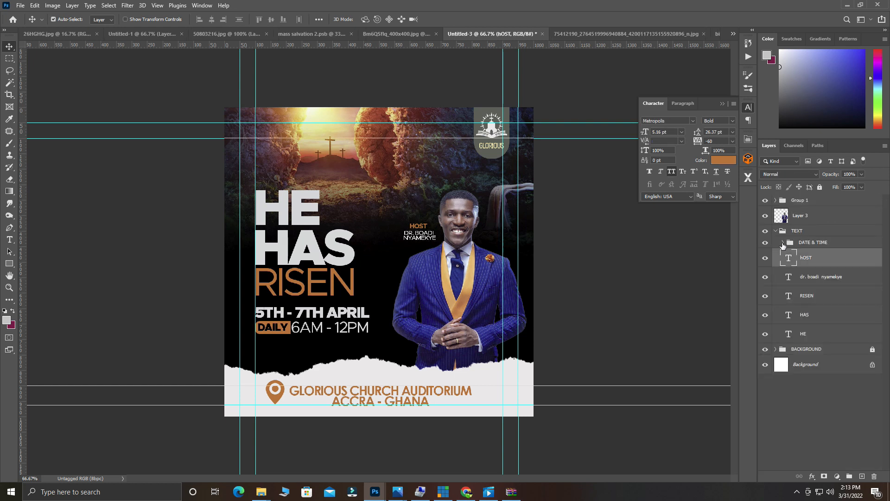
click(782, 243)
shift+click(821, 281)
click(820, 276)
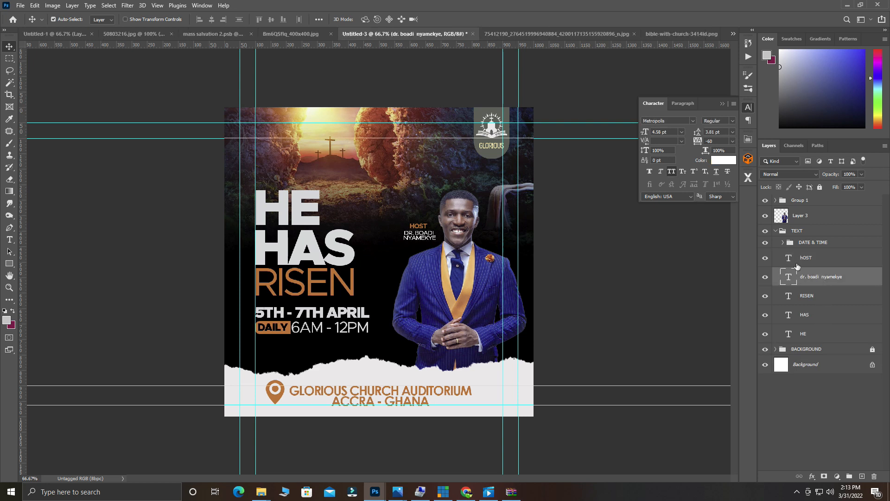
key(alt+bracketright)
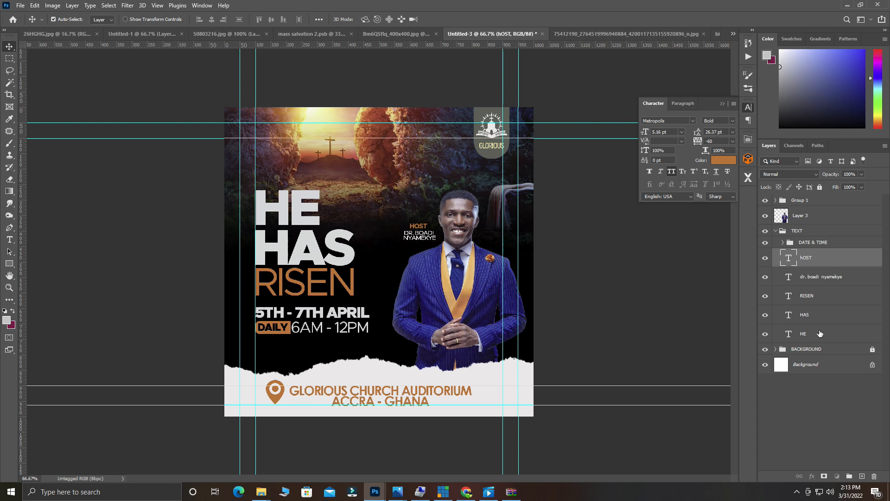
shift+click(820, 333)
key(ctrl+g)
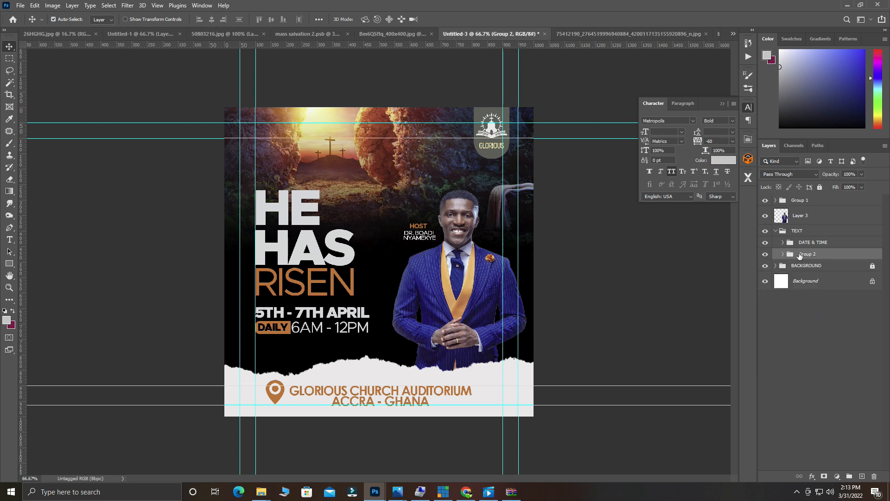
ctrl+click(407, 214)
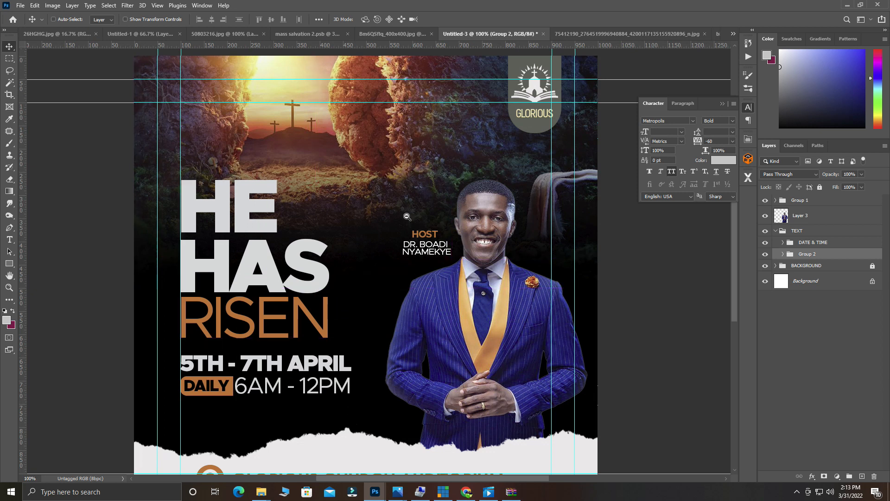
ctrl+alt+click(407, 216)
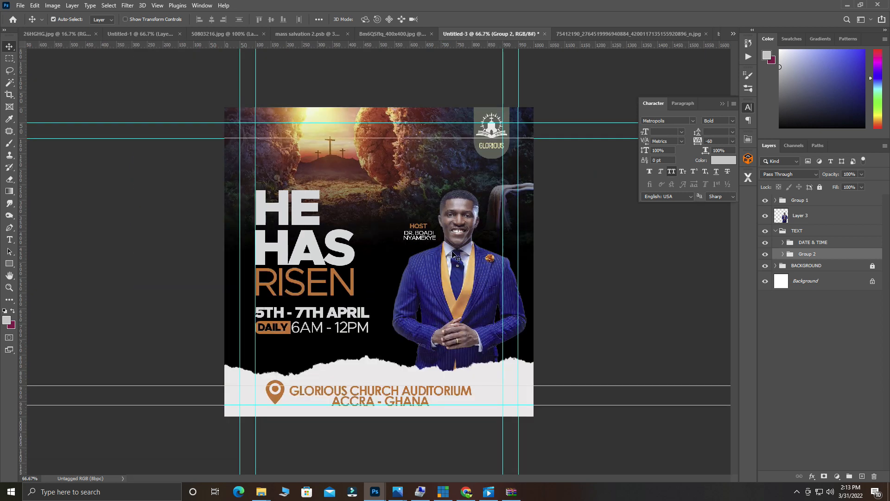